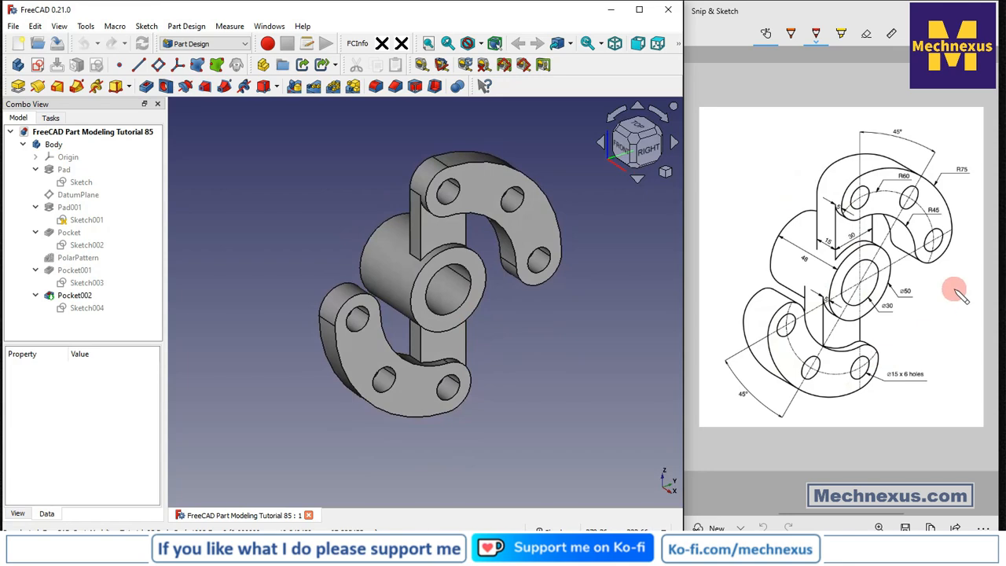
{"action": "left_click", "coordinate": [957, 291]}
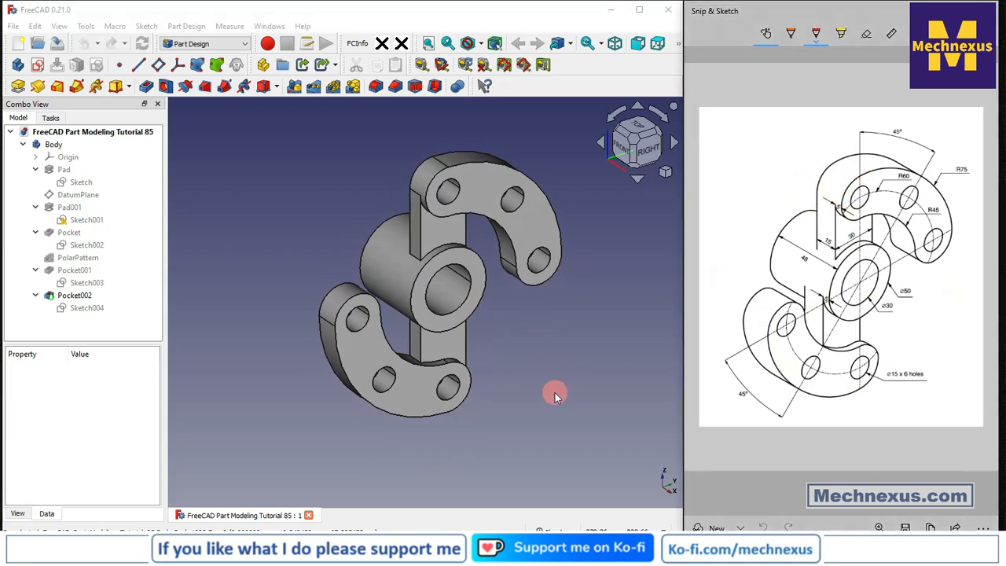
{"action": "middle_click_drag", "start_coordinate": [554, 396], "coordinate": [604, 403]}
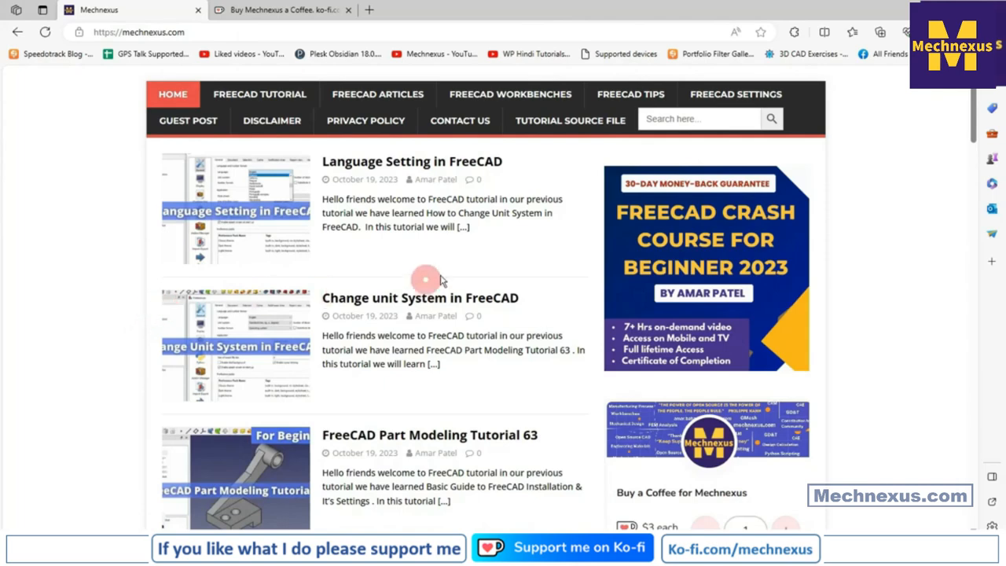
- In the web browser, look through the Mechnexus site's FreeCAD articles and the Mechnexus Ko-fi support page
{"action": "scroll", "coordinate": [480, 267], "scroll_direction": "down", "scroll_amount": 2}
{"action": "scroll", "coordinate": [481, 269], "scroll_direction": "down", "scroll_amount": 7}
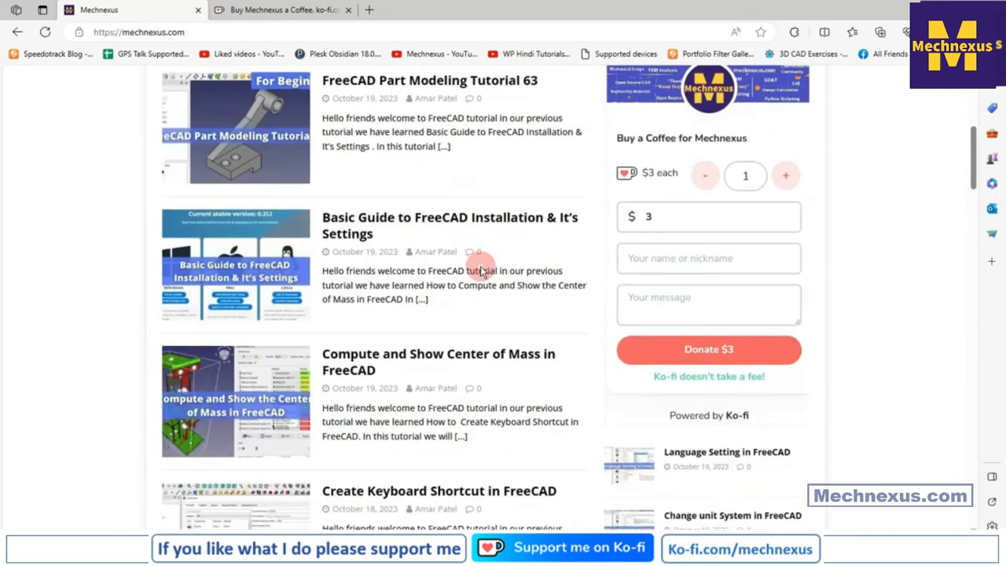
{"action": "scroll", "coordinate": [481, 268], "scroll_direction": "down", "scroll_amount": 1}
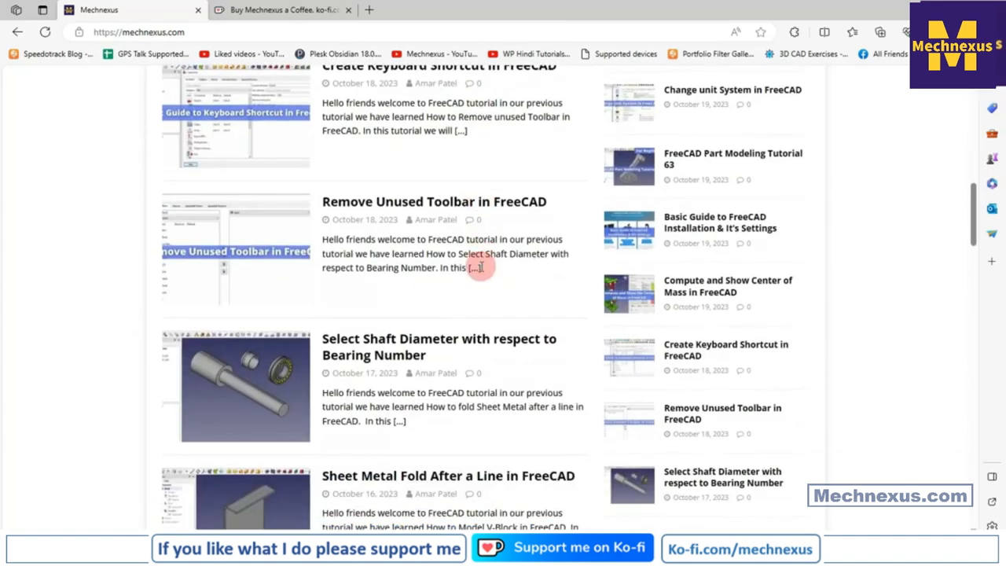
{"action": "scroll", "coordinate": [481, 269], "scroll_direction": "up", "scroll_amount": 10}
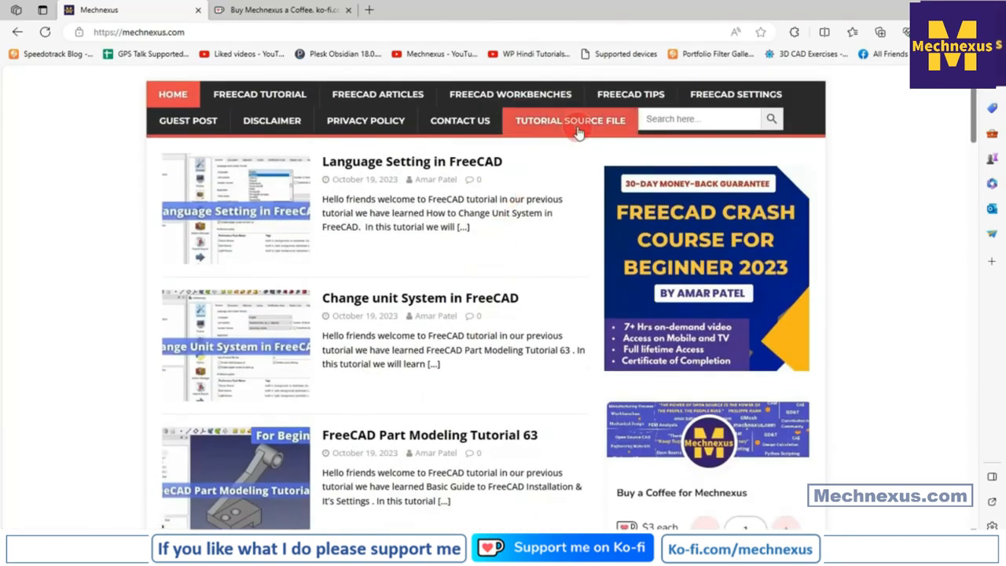
{"action": "left_click", "coordinate": [287, 11]}
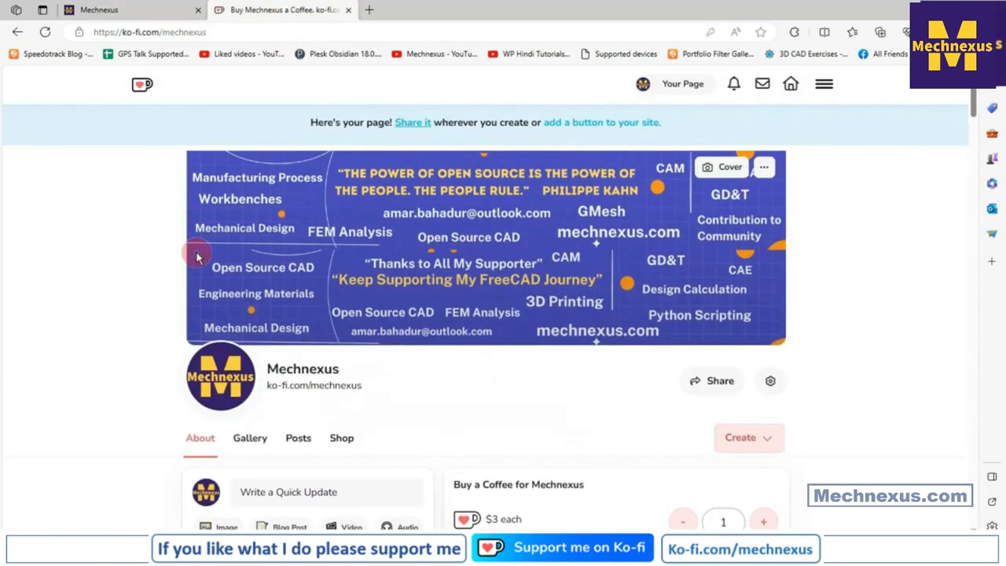
{"action": "scroll", "coordinate": [197, 257], "scroll_direction": "down", "scroll_amount": 1}
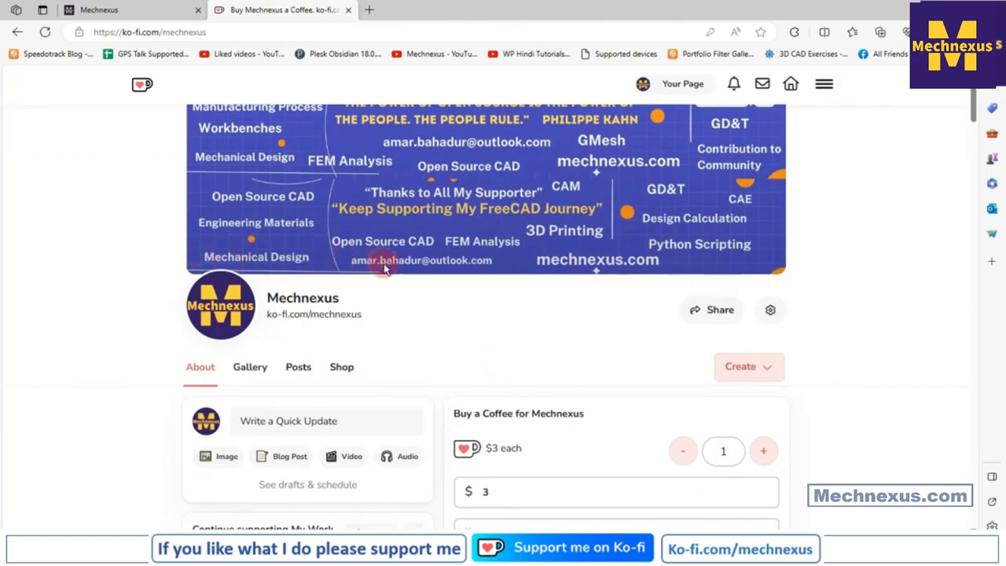
{"action": "scroll", "coordinate": [384, 266], "scroll_direction": "down", "scroll_amount": 3}
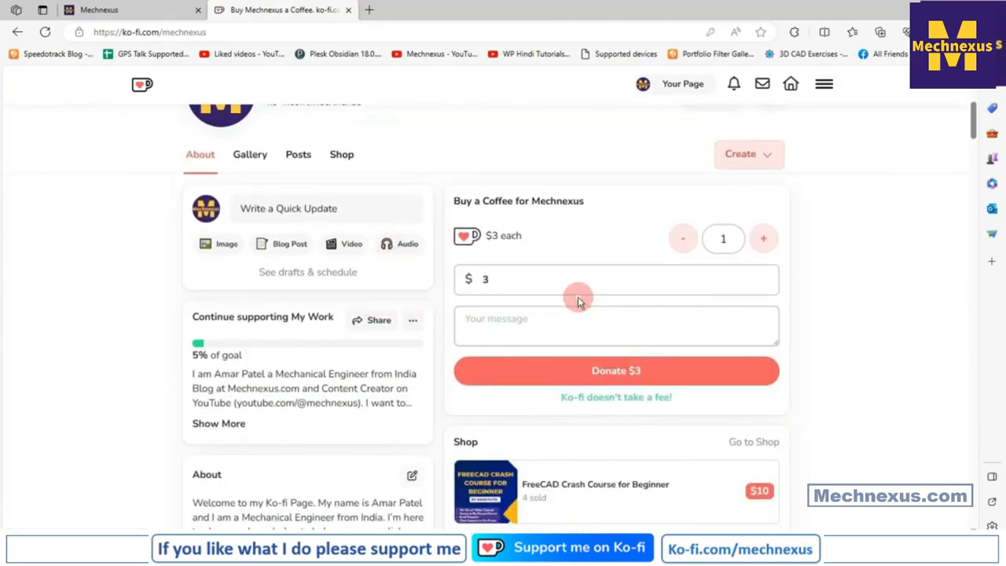
{"action": "scroll", "coordinate": [578, 297], "scroll_direction": "up", "scroll_amount": 1}
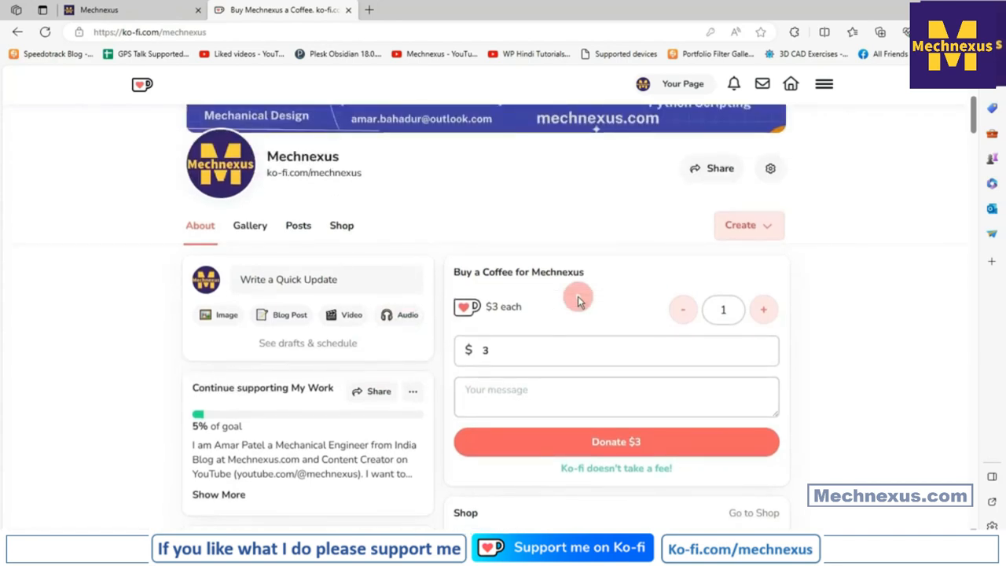
{"action": "scroll", "coordinate": [578, 297], "scroll_direction": "up", "scroll_amount": 2}
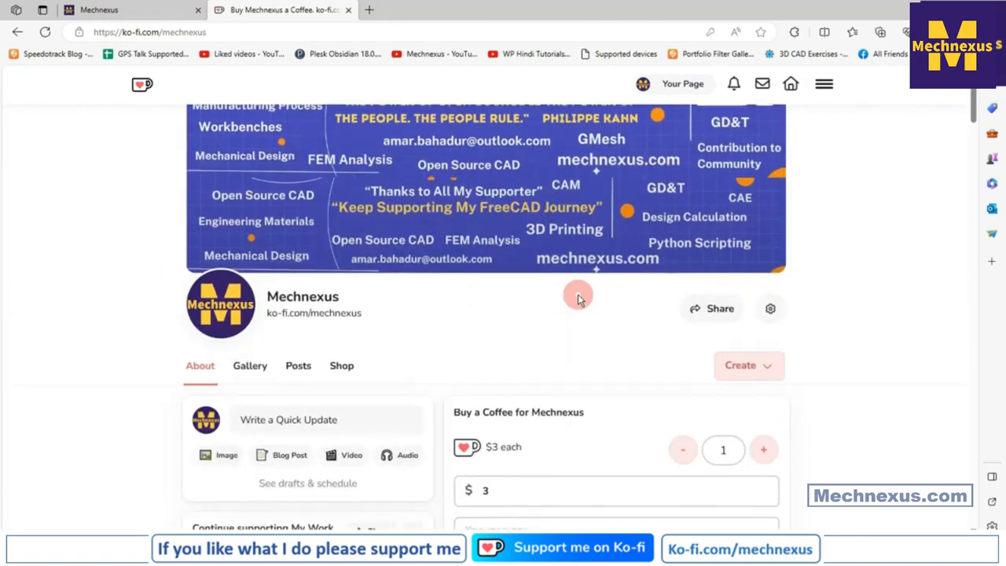
{"action": "scroll", "coordinate": [578, 297], "scroll_direction": "up", "scroll_amount": 1}
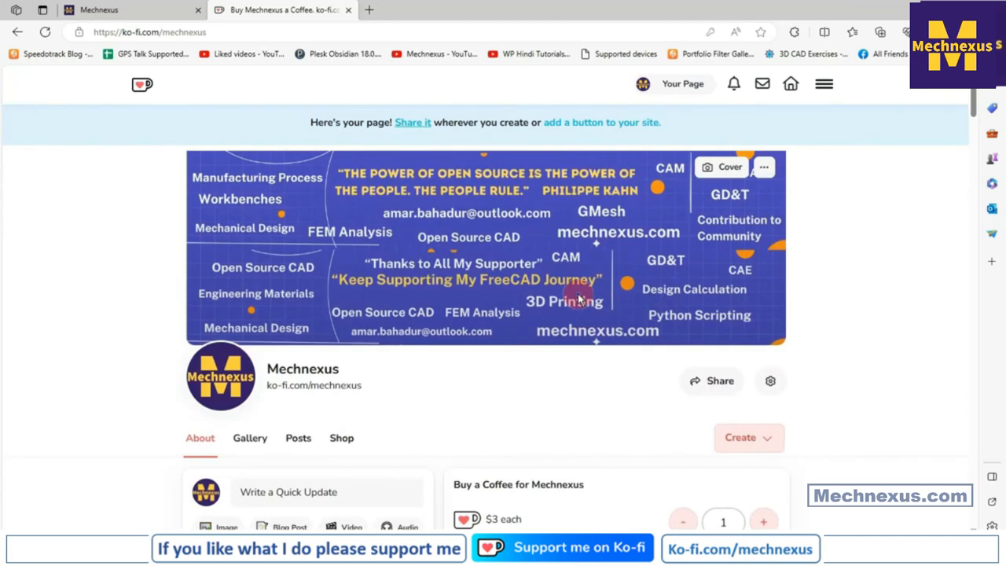
{"action": "scroll", "coordinate": [579, 299], "scroll_direction": "down", "scroll_amount": 1}
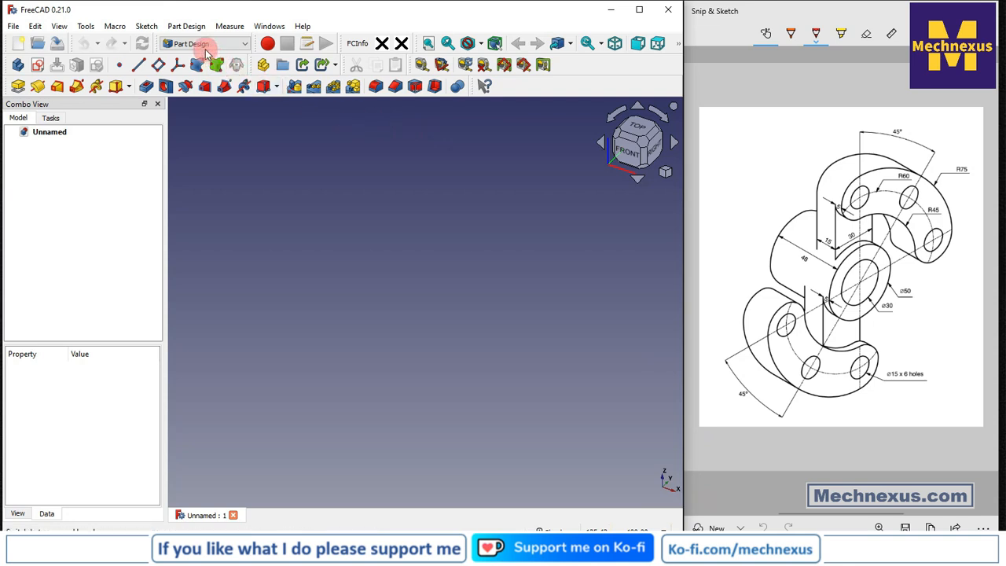
- Create a body in the empty FreeCAD document and start a sketch on its YZ plane with the origin planes hidden
{"action": "left_click", "coordinate": [16, 65]}
{"action": "left_click", "coordinate": [70, 158]}
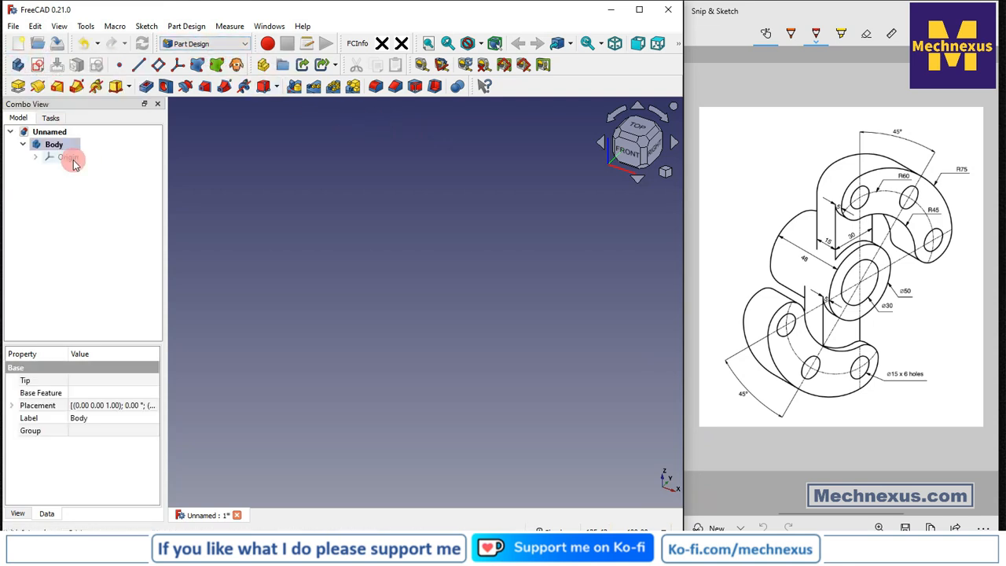
{"action": "key", "text": "space"}
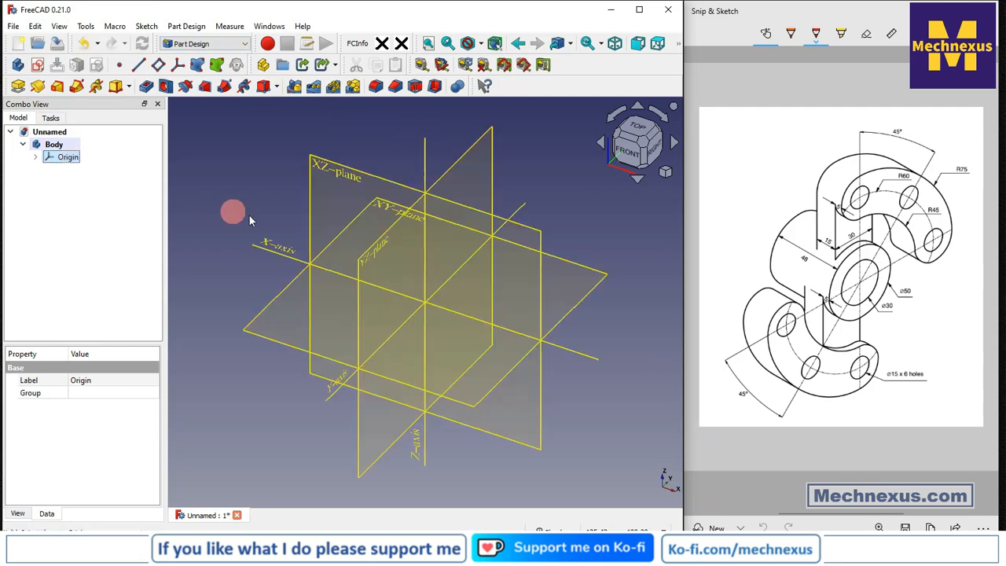
{"action": "left_click", "coordinate": [264, 191]}
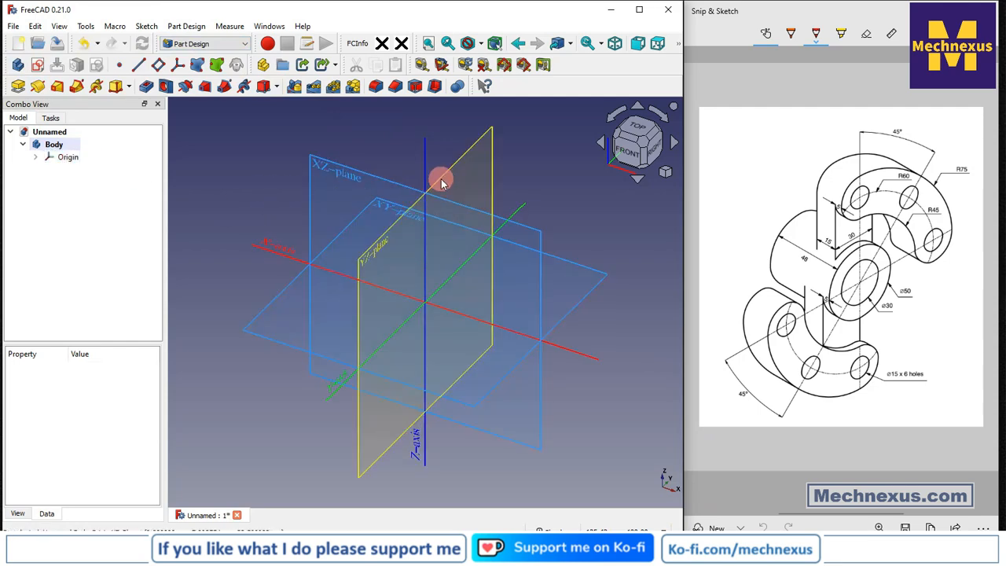
{"action": "left_click", "coordinate": [450, 176]}
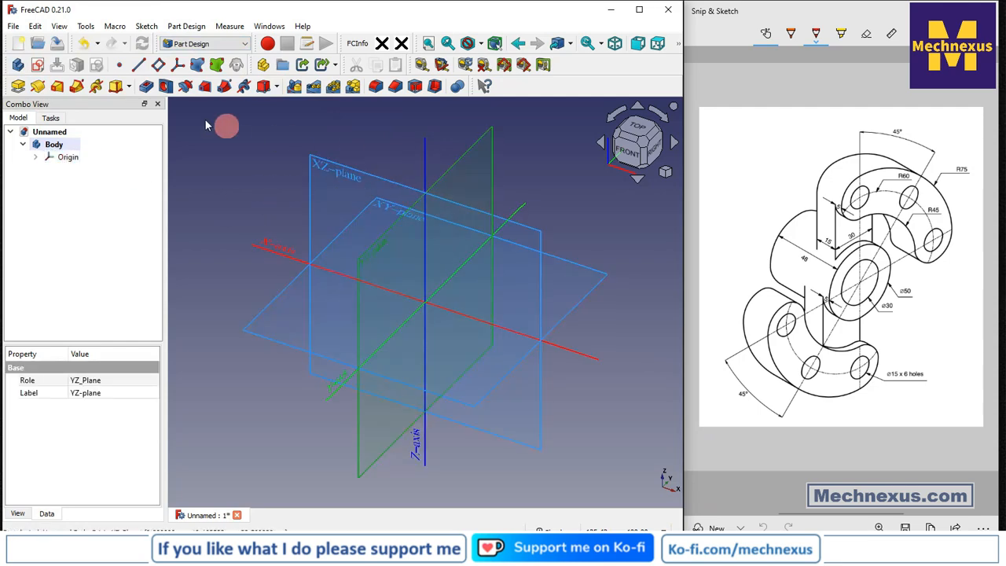
{"action": "left_click", "coordinate": [38, 68]}
{"action": "left_click", "coordinate": [22, 142]}
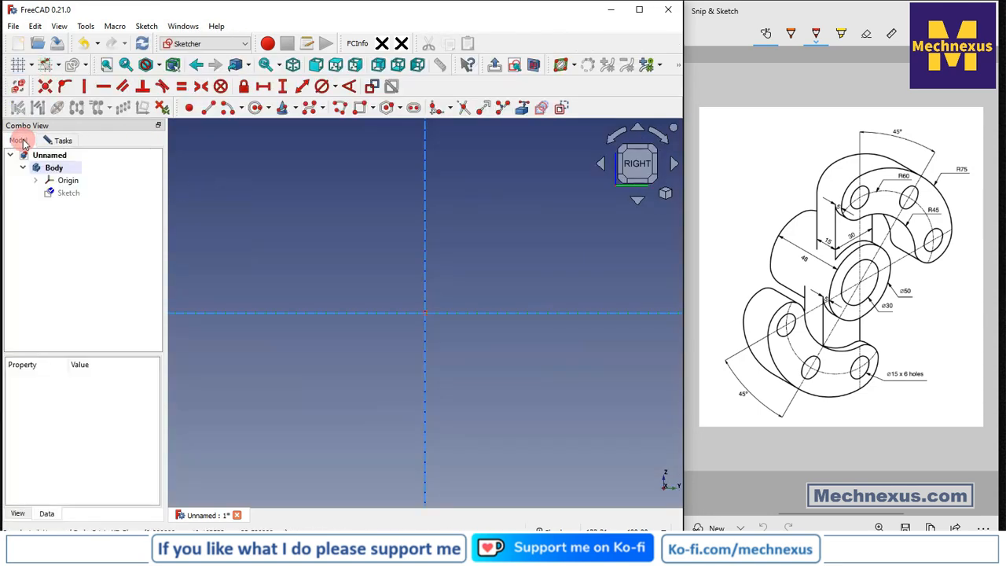
{"action": "left_click", "coordinate": [68, 180]}
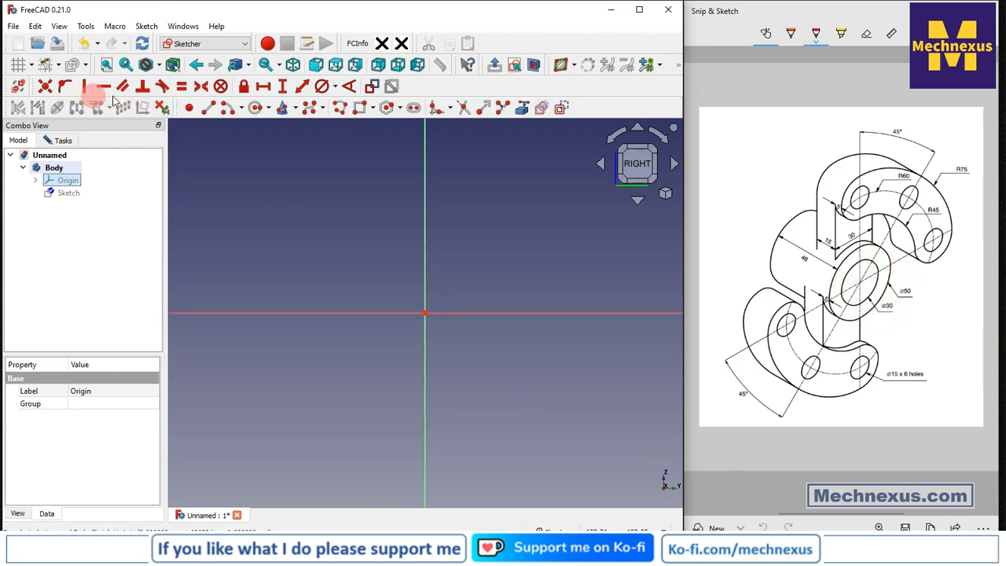
- Sketch two concentric circles centred on the origin, the inner one about 45 mm in diameter
{"action": "left_click", "coordinate": [254, 108]}
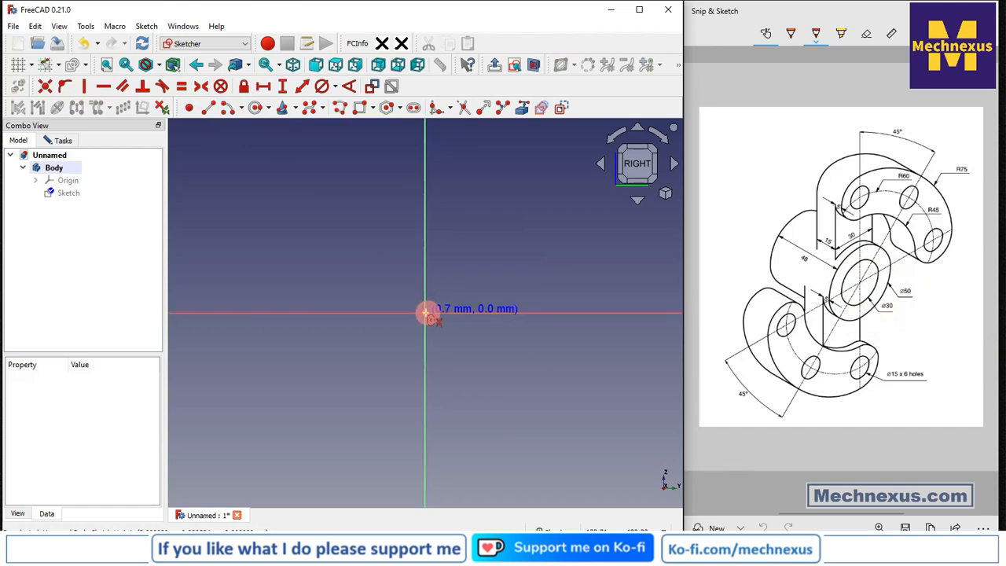
{"action": "left_click", "coordinate": [424, 313]}
{"action": "left_click", "coordinate": [520, 414]}
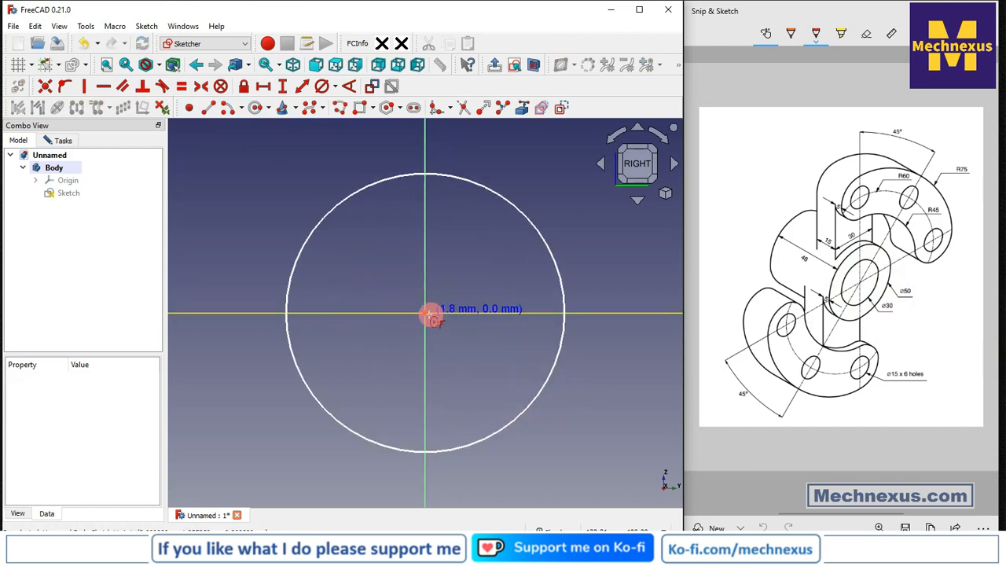
{"action": "left_click", "coordinate": [433, 323]}
{"action": "left_click", "coordinate": [473, 385]}
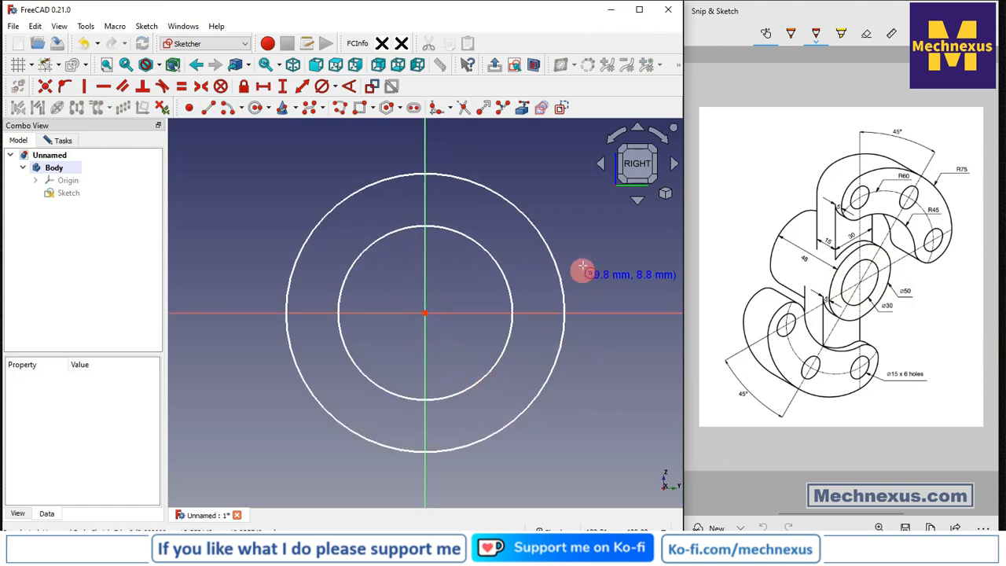
{"action": "right_click", "coordinate": [586, 255]}
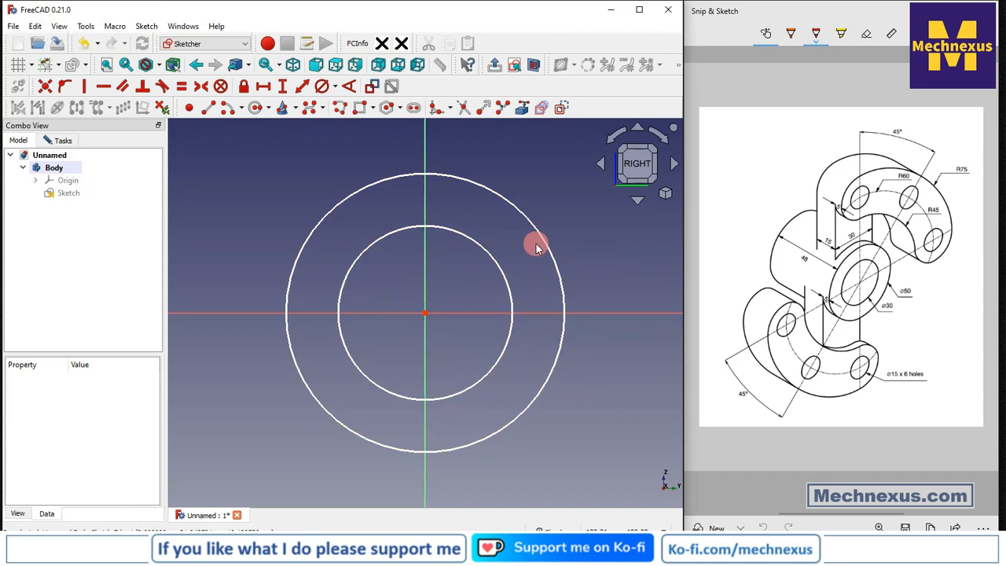
- Constrain the inner circle's diameter to 30 mm and the outer circle's diameter to 50 mm
{"action": "left_click", "coordinate": [336, 88]}
{"action": "left_click", "coordinate": [358, 116]}
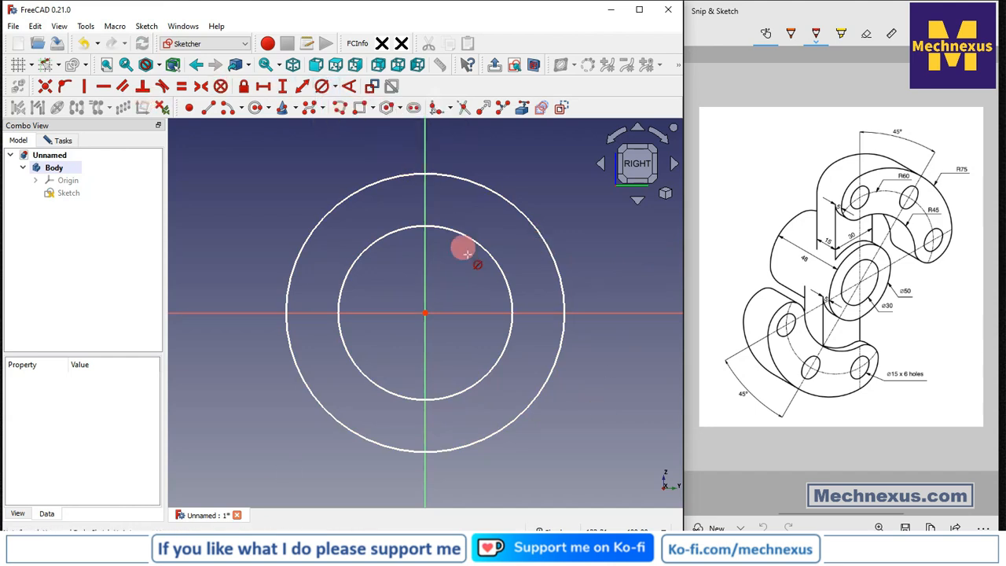
{"action": "left_click", "coordinate": [472, 242]}
{"action": "type", "text": "3"}
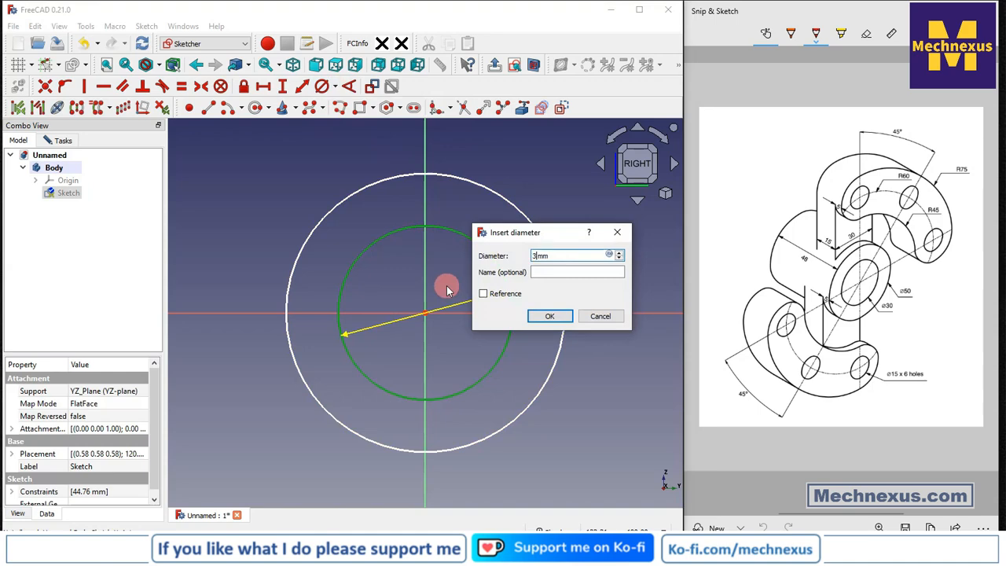
{"action": "type", "text": "0"}
{"action": "key", "text": "Return"}
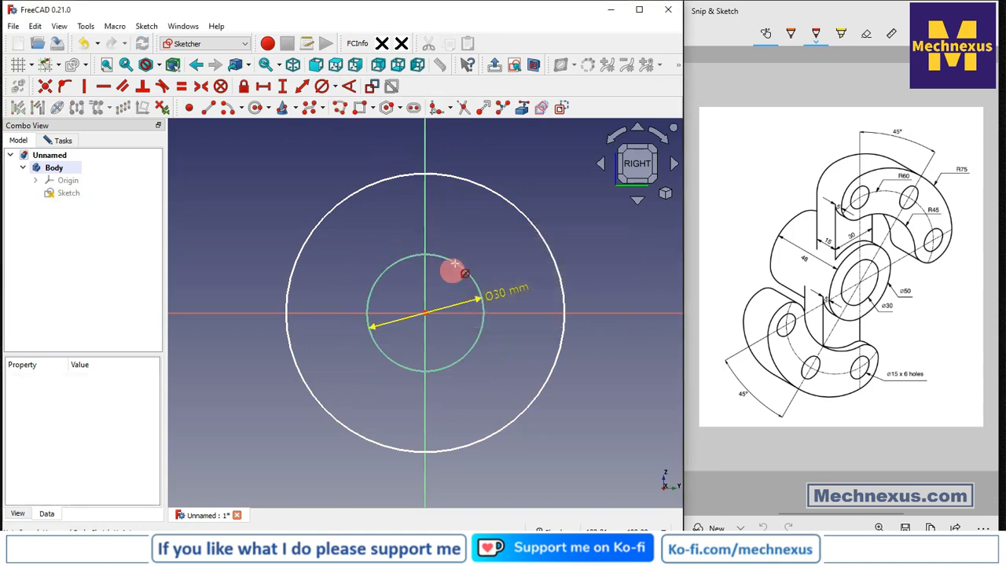
{"action": "left_click", "coordinate": [501, 200]}
{"action": "type", "text": "50"}
{"action": "key", "text": "Return"}
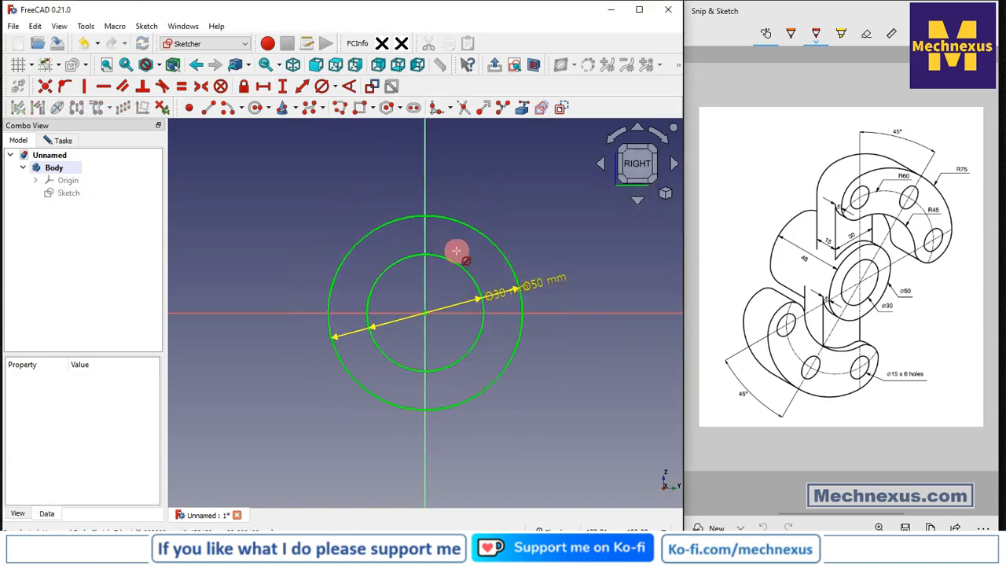
- Reposition both diameter dimensions outside the circles so they no longer overlap, and close the sketch
{"action": "left_click_drag", "start_coordinate": [535, 287], "coordinate": [521, 202]}
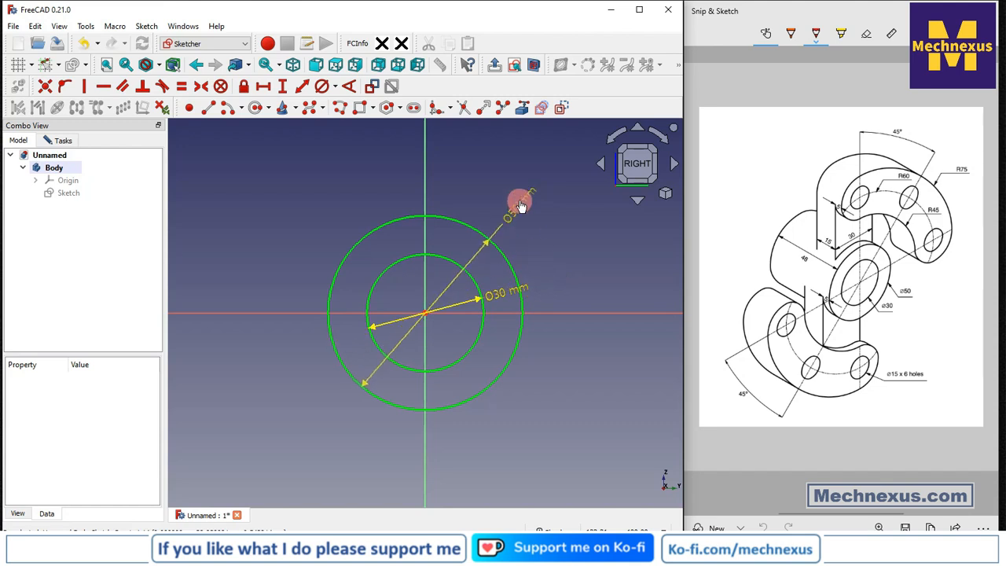
{"action": "left_click_drag", "start_coordinate": [497, 300], "coordinate": [568, 258]}
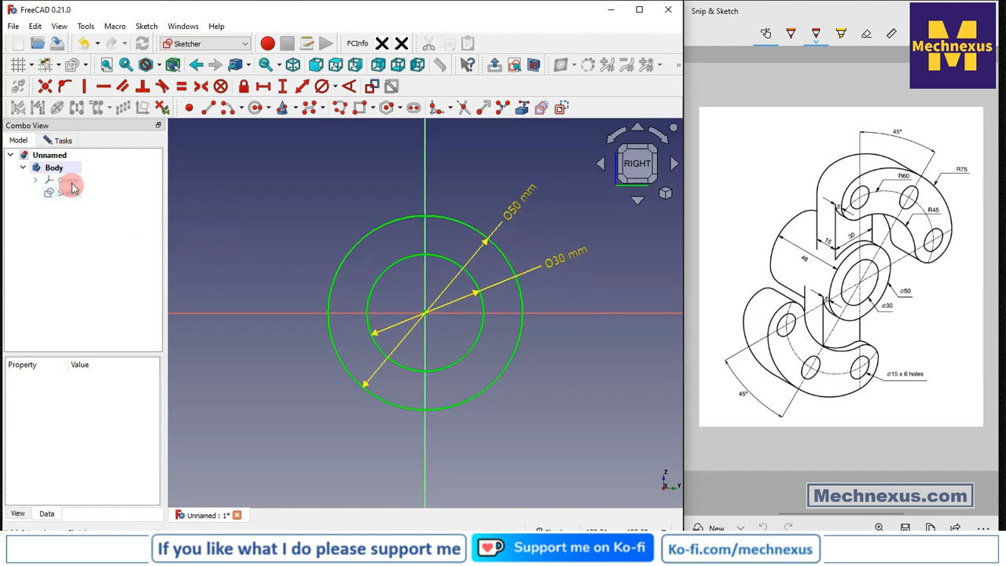
{"action": "left_click", "coordinate": [63, 140]}
{"action": "left_click", "coordinate": [77, 167]}
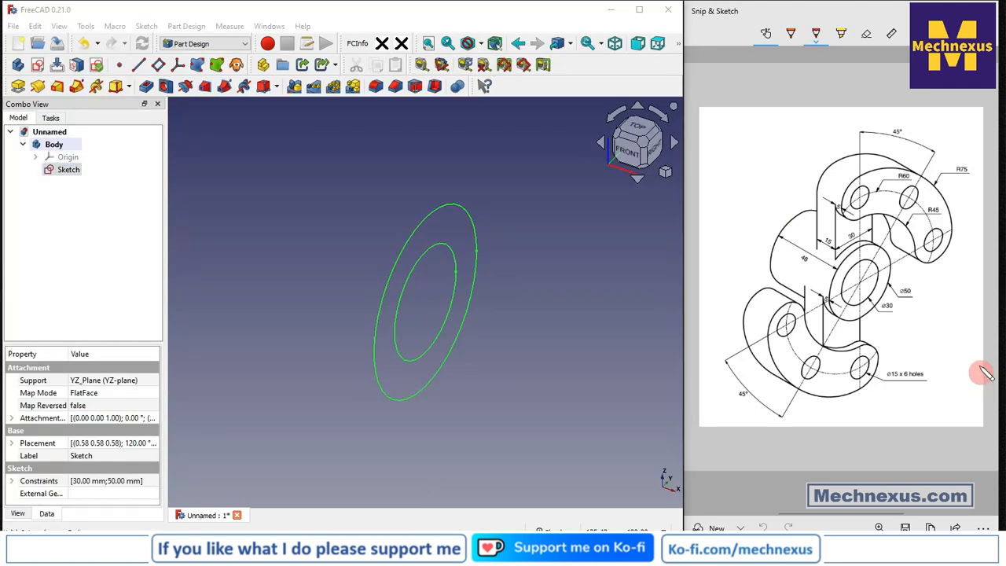
- Pad the two-circle hub sketch to a length of 48 mm
{"action": "left_click", "coordinate": [584, 307]}
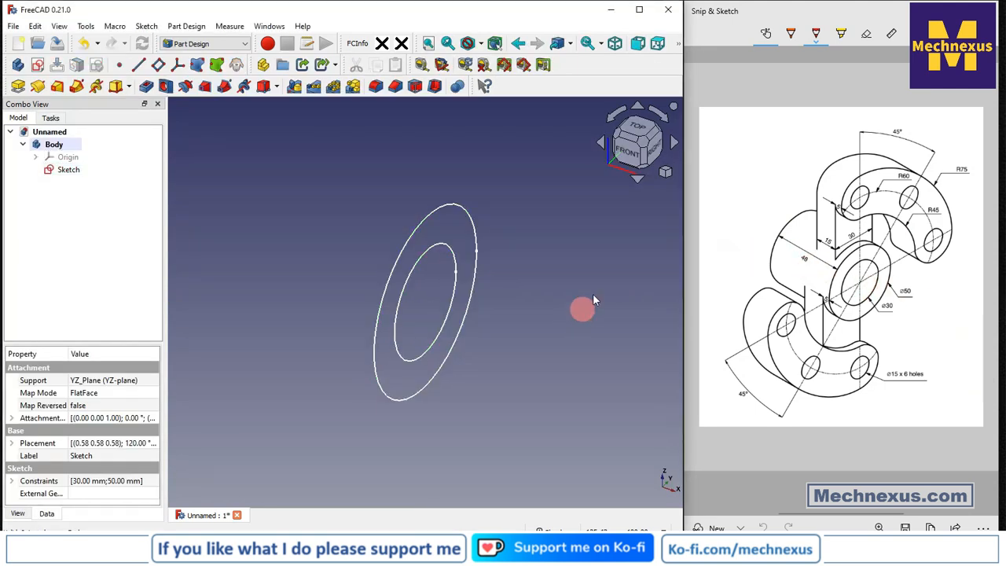
{"action": "left_click", "coordinate": [666, 172]}
{"action": "left_click", "coordinate": [692, 208]}
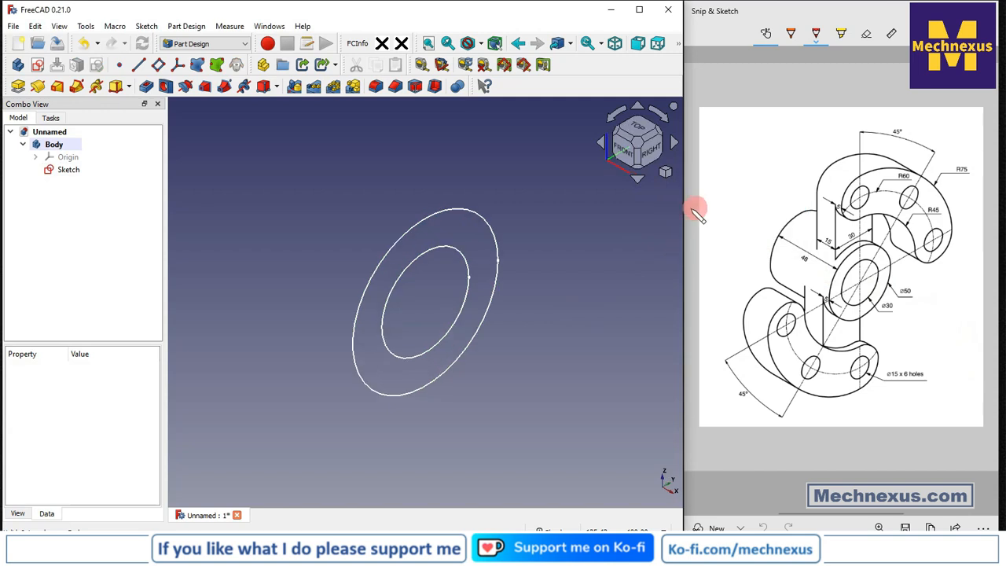
{"action": "left_click", "coordinate": [67, 171]}
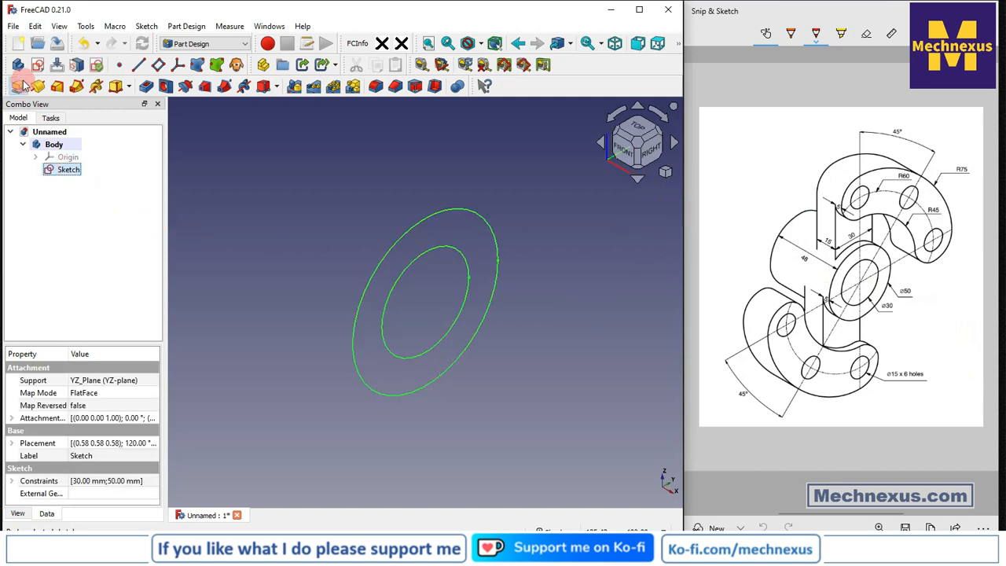
{"action": "left_click", "coordinate": [18, 86]}
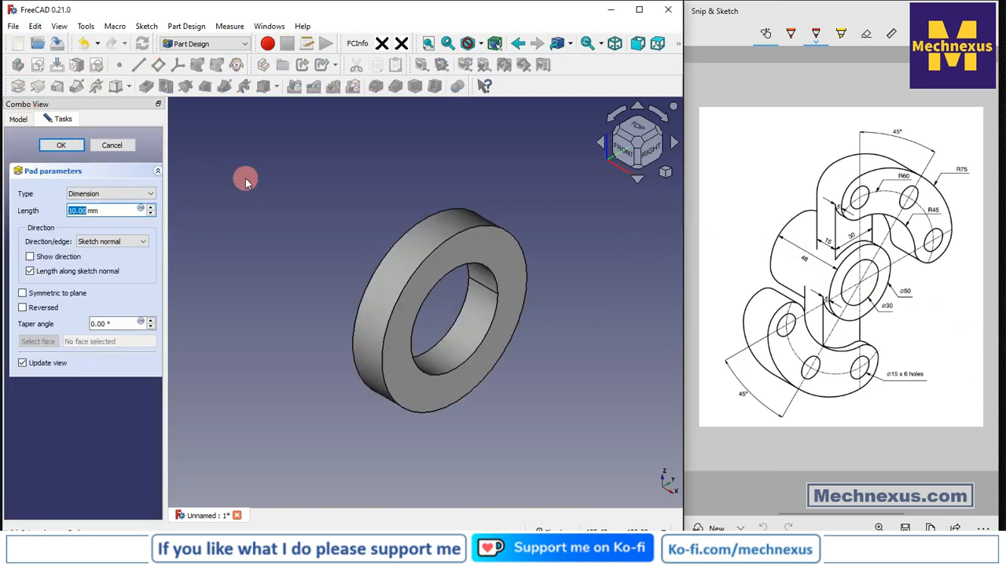
{"action": "type", "text": "48"}
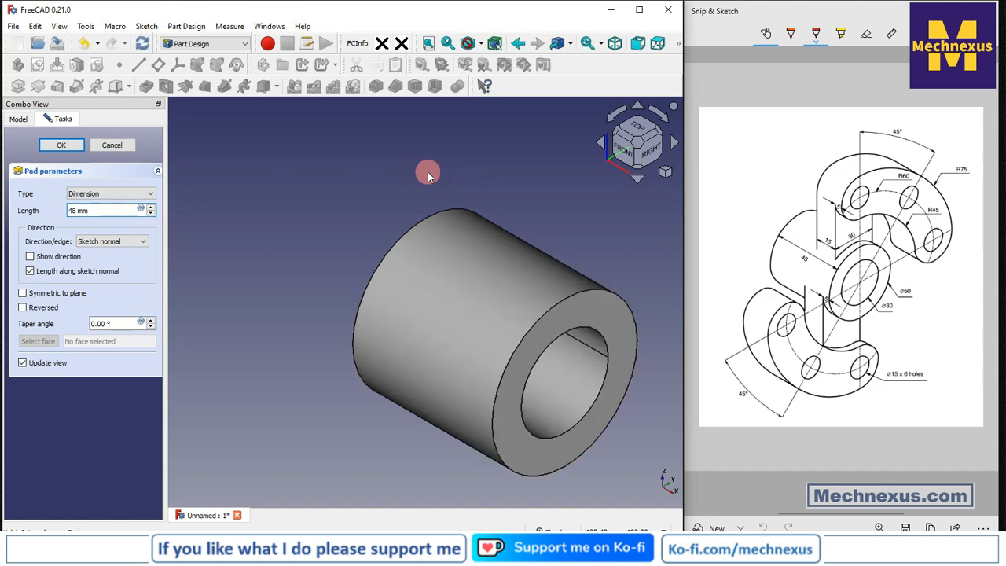
{"action": "scroll", "coordinate": [393, 188], "scroll_direction": "up", "scroll_amount": 3}
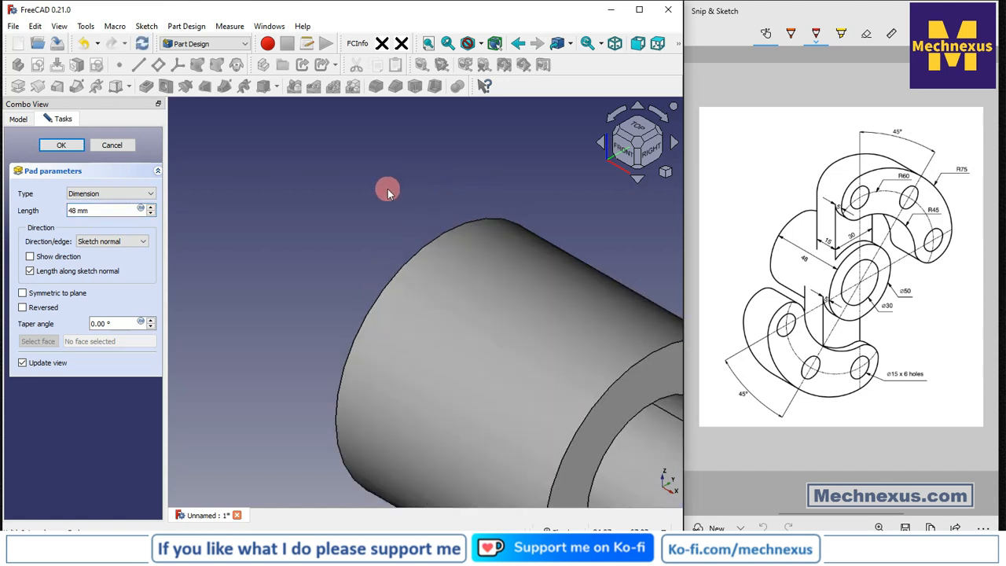
{"action": "scroll", "coordinate": [386, 193], "scroll_direction": "down", "scroll_amount": 5}
{"action": "scroll", "coordinate": [386, 191], "scroll_direction": "down", "scroll_amount": 2}
{"action": "scroll", "coordinate": [370, 189], "scroll_direction": "up", "scroll_amount": 2}
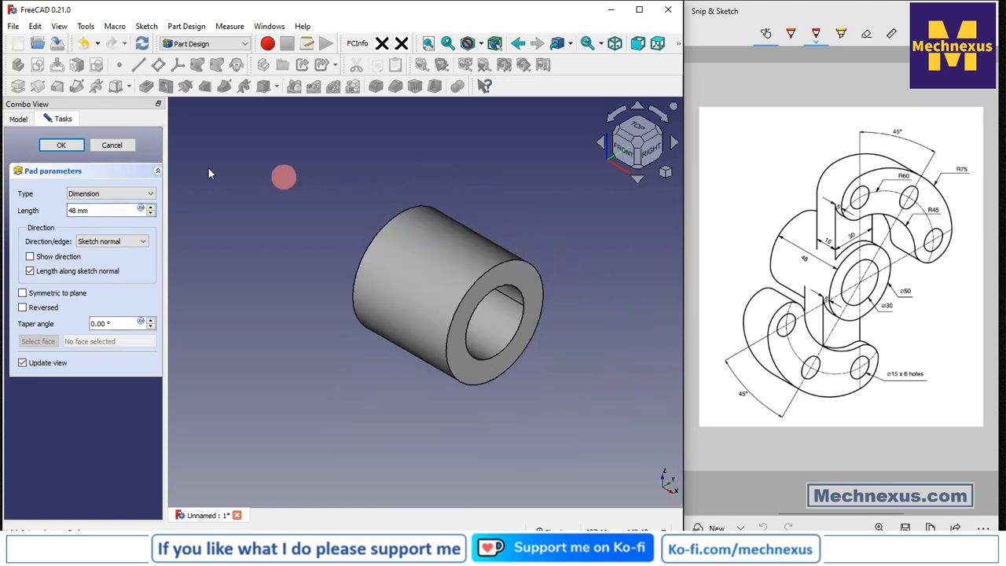
{"action": "left_click", "coordinate": [61, 145]}
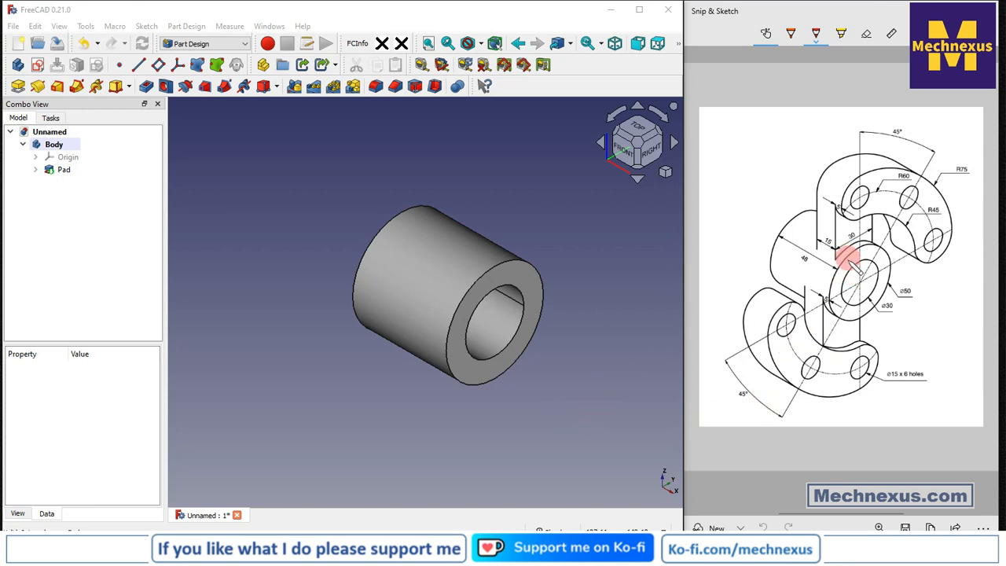
- Create a datum plane attached to the hub's front annular end face in Plane face mode
{"action": "left_click", "coordinate": [509, 275]}
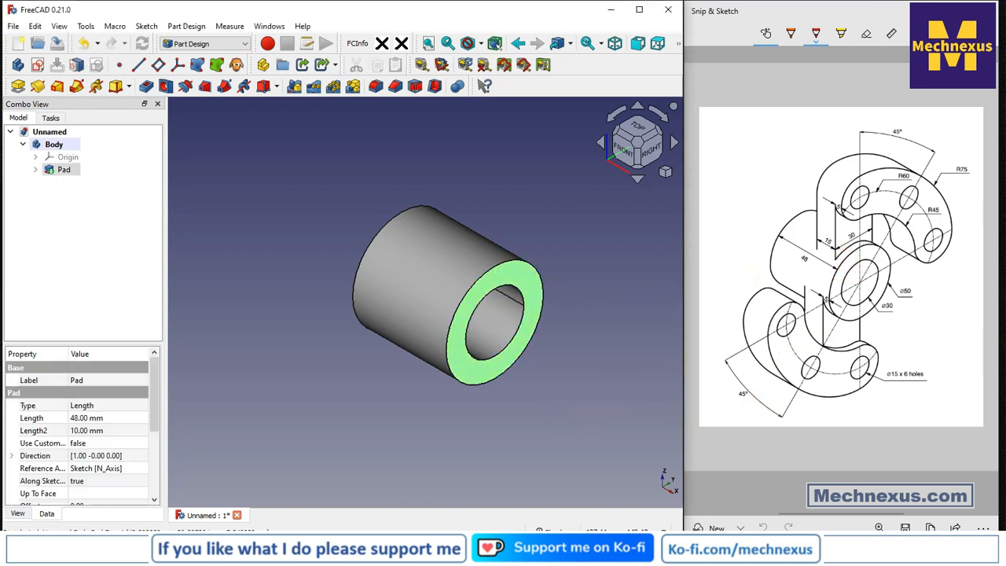
{"action": "left_click", "coordinate": [749, 274]}
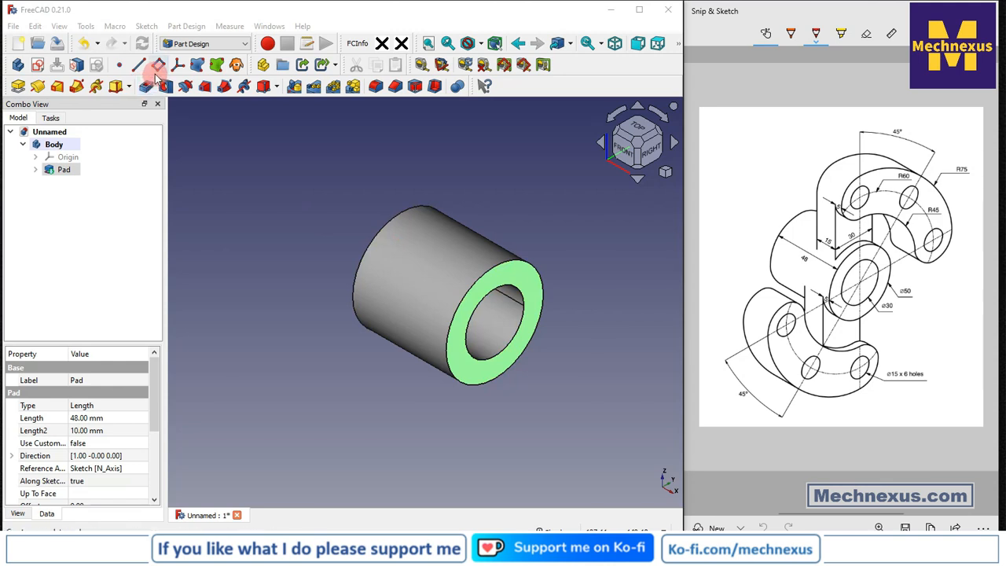
{"action": "left_click", "coordinate": [158, 66]}
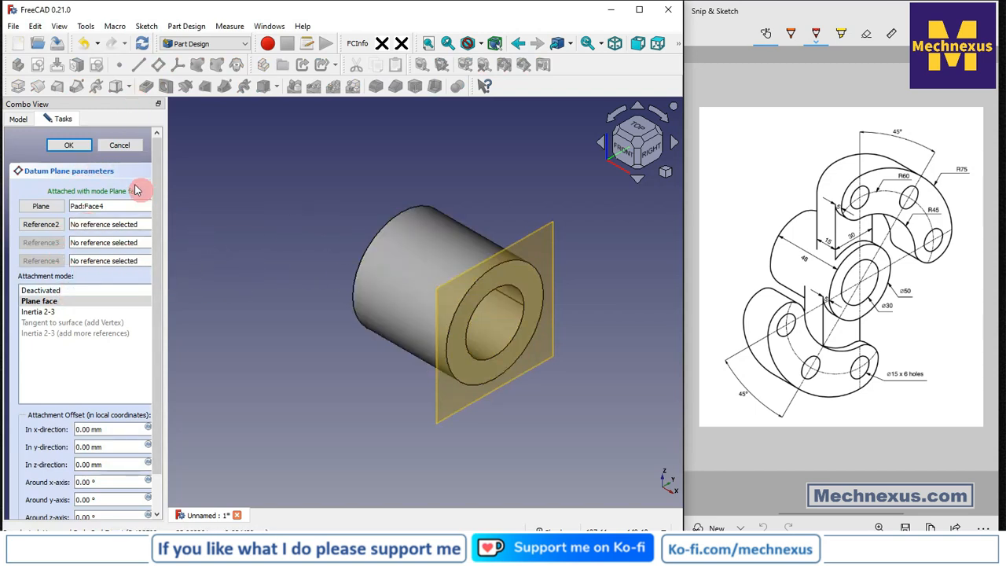
{"action": "left_click", "coordinate": [67, 146]}
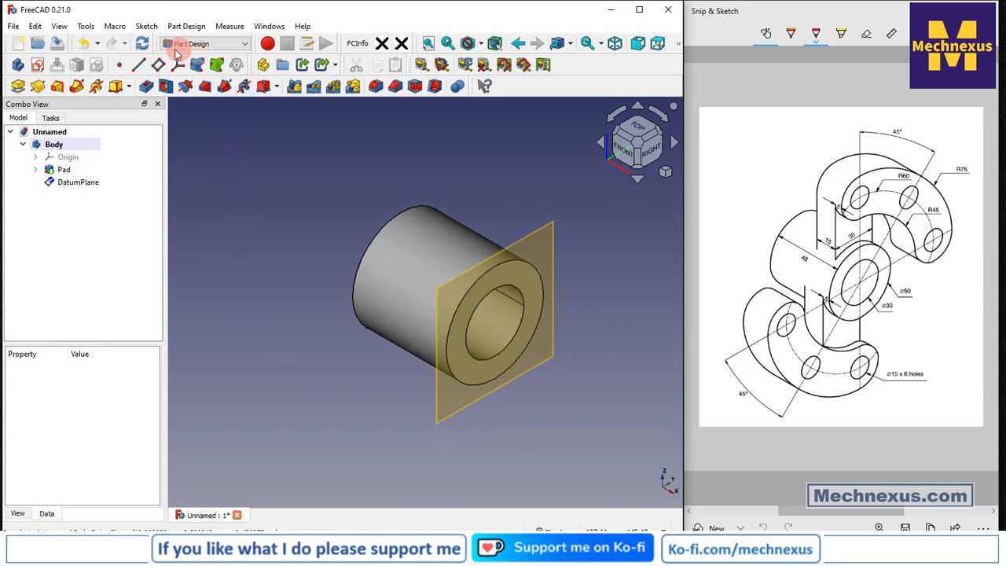
- Start a sketch on the datum plane and hide the plane
{"action": "left_click", "coordinate": [525, 235]}
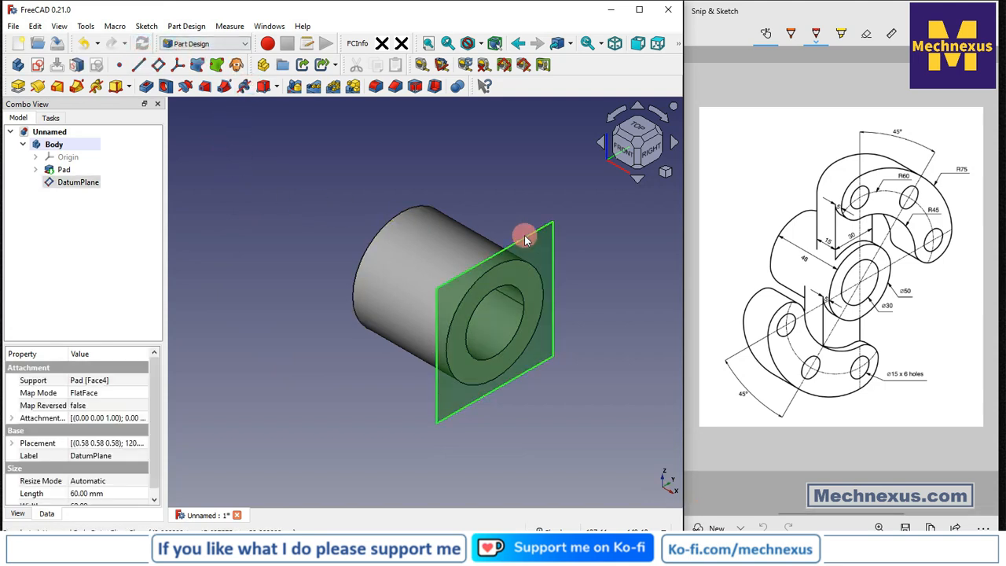
{"action": "left_click", "coordinate": [39, 66]}
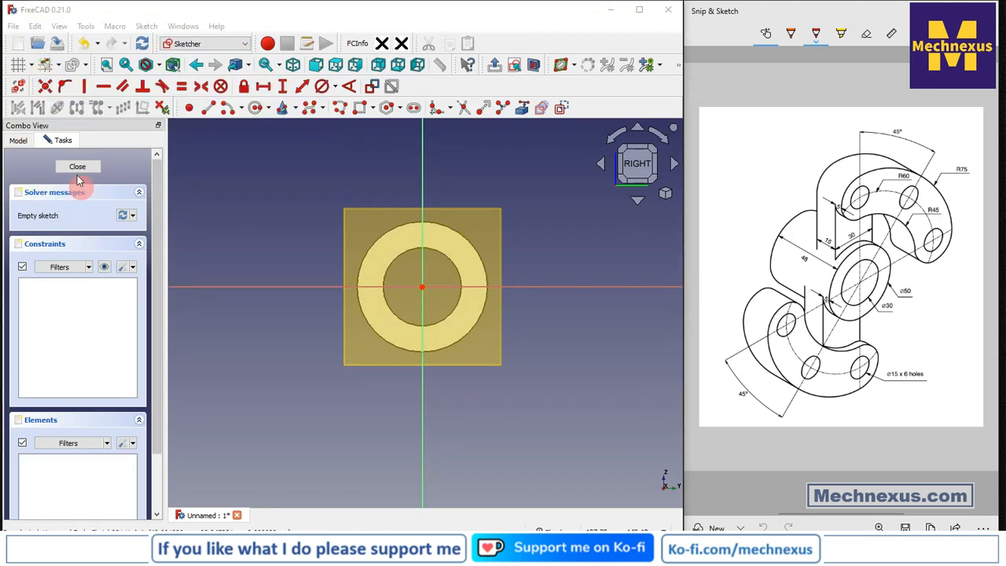
{"action": "left_click", "coordinate": [18, 140]}
{"action": "left_click", "coordinate": [93, 205]}
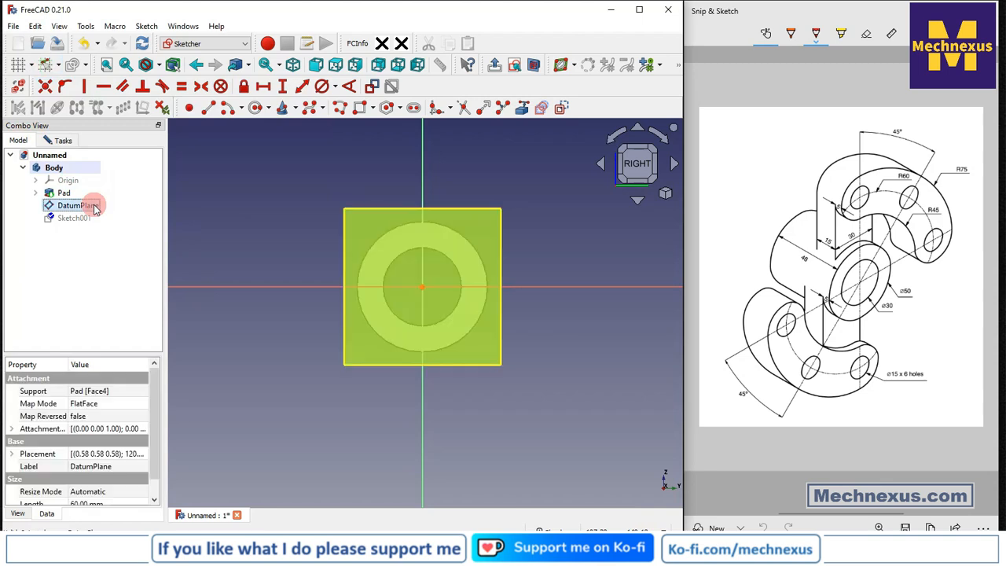
{"action": "key", "text": "space"}
{"action": "left_click", "coordinate": [511, 405]}
- Bring the hub's outer circular edge into the sketch as external geometry
{"action": "scroll", "coordinate": [451, 250], "scroll_direction": "up", "scroll_amount": 3}
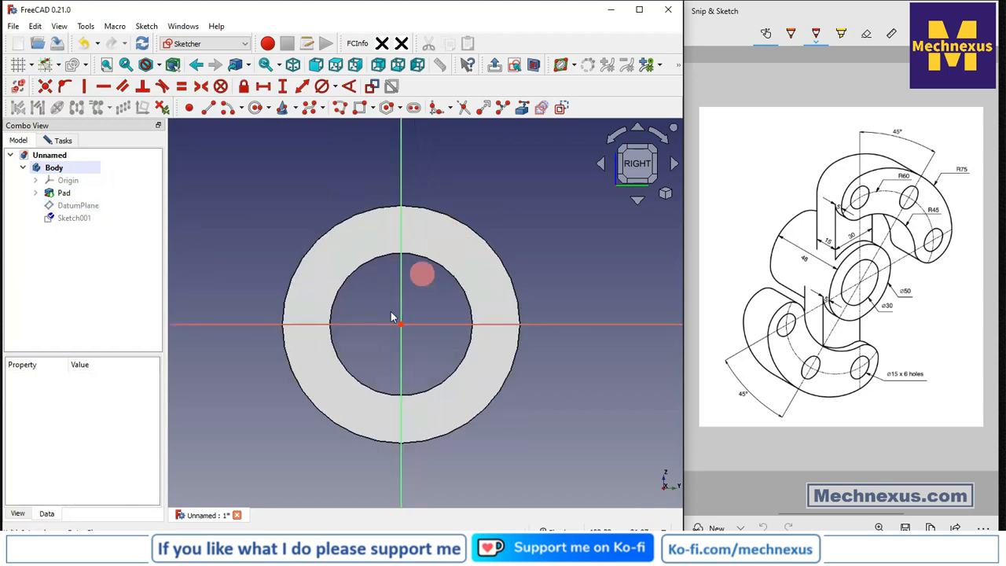
{"action": "left_click", "coordinate": [521, 107]}
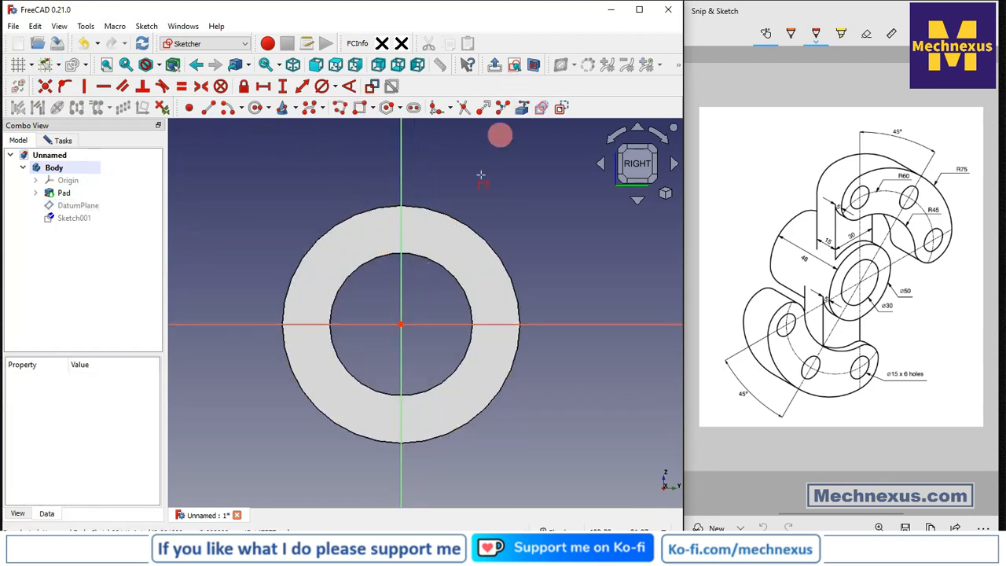
{"action": "left_click", "coordinate": [452, 219]}
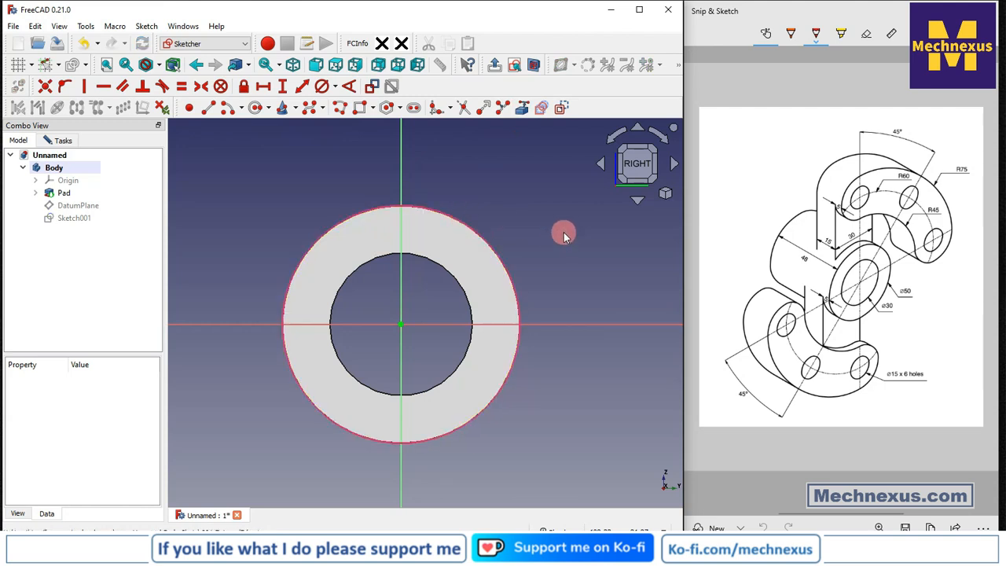
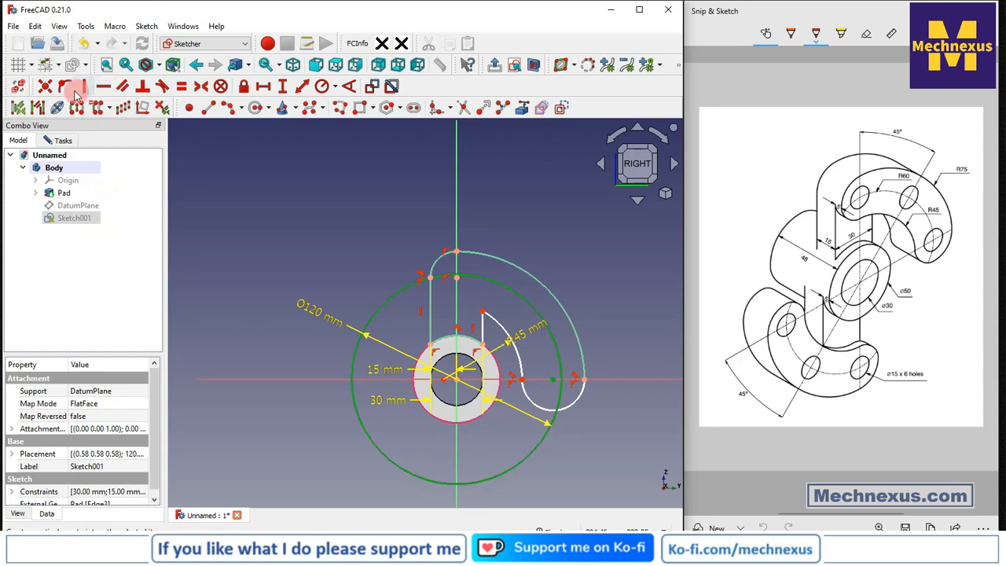
- Constrain the centre of the arm's rounded end onto the 120 mm construction circle and close the sketch
{"action": "left_click", "coordinate": [75, 92]}
{"action": "left_click", "coordinate": [230, 230]}
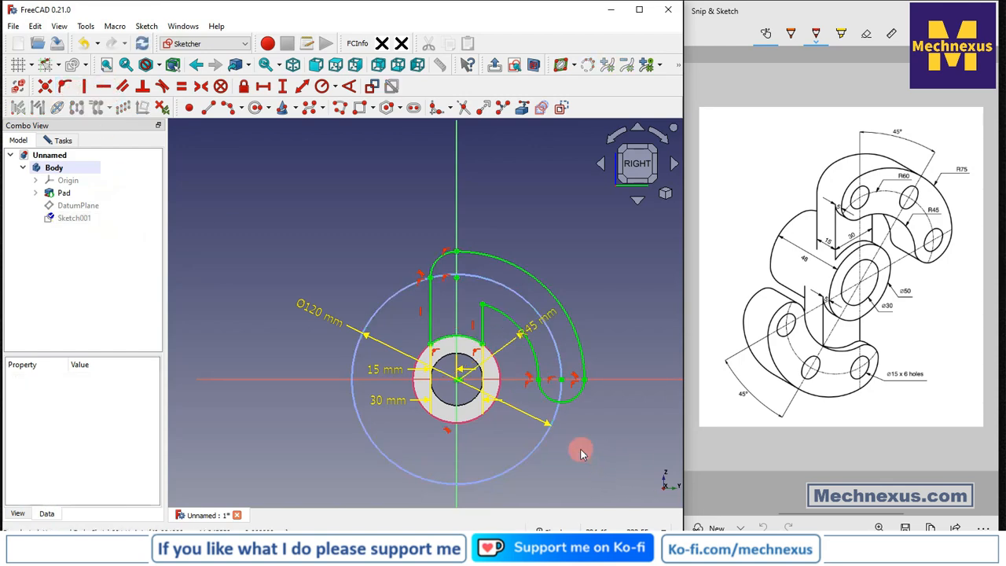
{"action": "scroll", "coordinate": [522, 350], "scroll_direction": "up", "scroll_amount": 3}
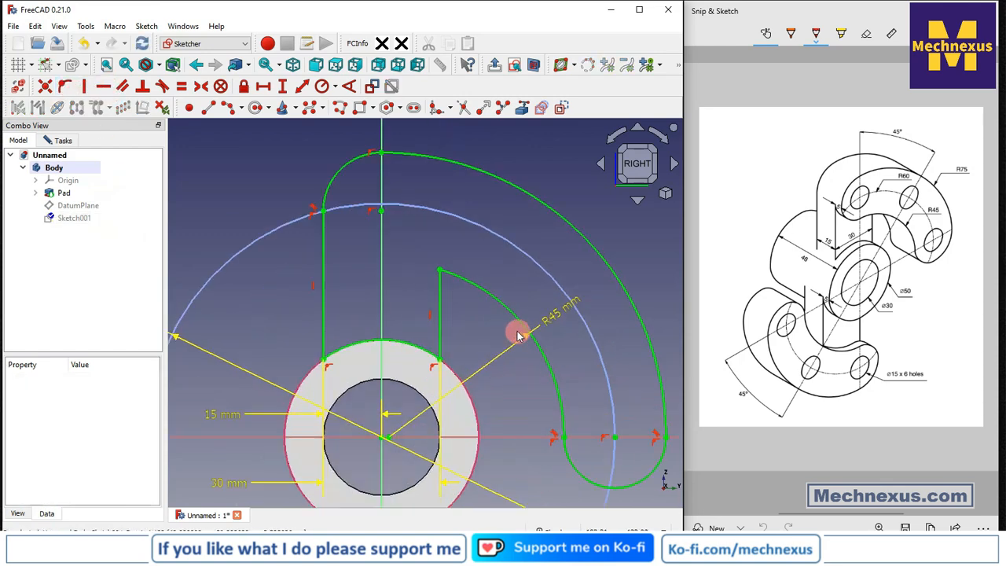
{"action": "scroll", "coordinate": [519, 334], "scroll_direction": "down", "scroll_amount": 2}
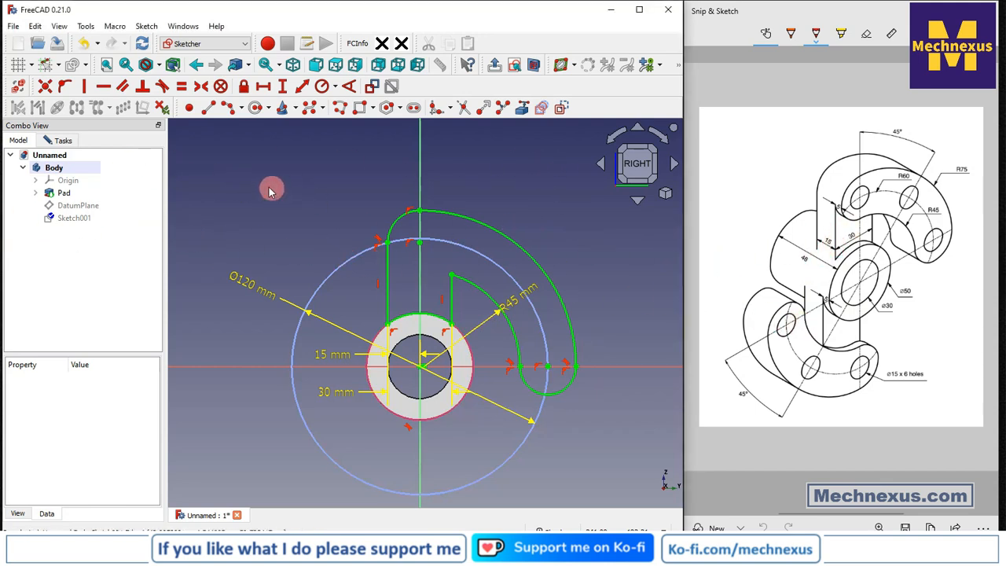
{"action": "left_click", "coordinate": [63, 140]}
{"action": "left_click", "coordinate": [95, 166]}
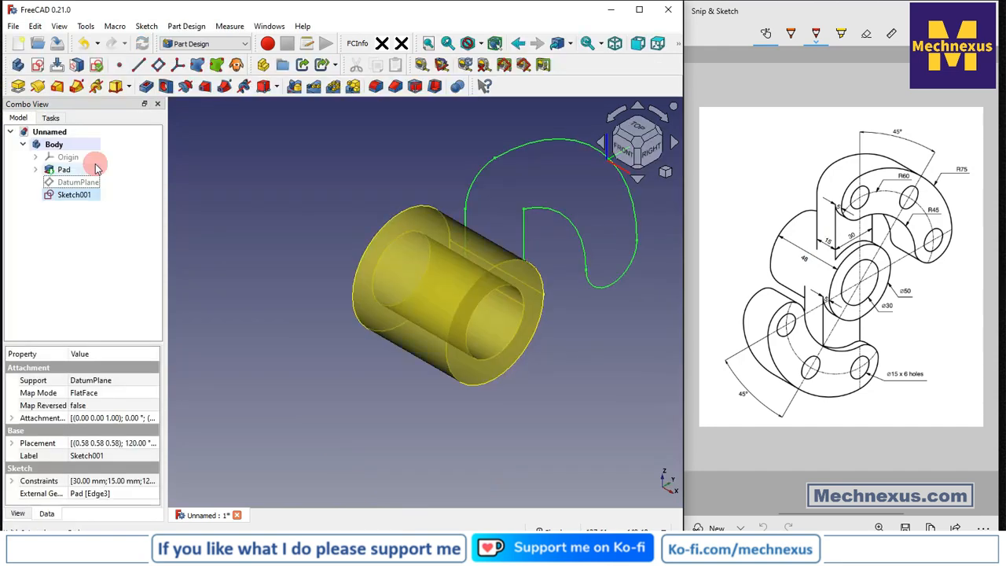
{"action": "left_click", "coordinate": [256, 329]}
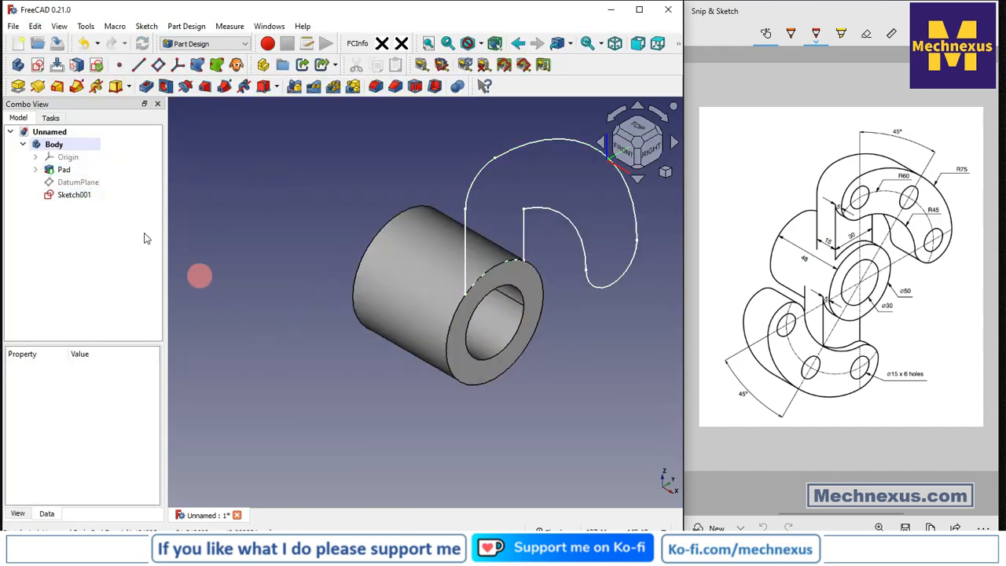
- Show the datum plane again and set its attachment offset in the z-direction to -5 mm
{"action": "left_click", "coordinate": [79, 182]}
{"action": "key", "text": "space"}
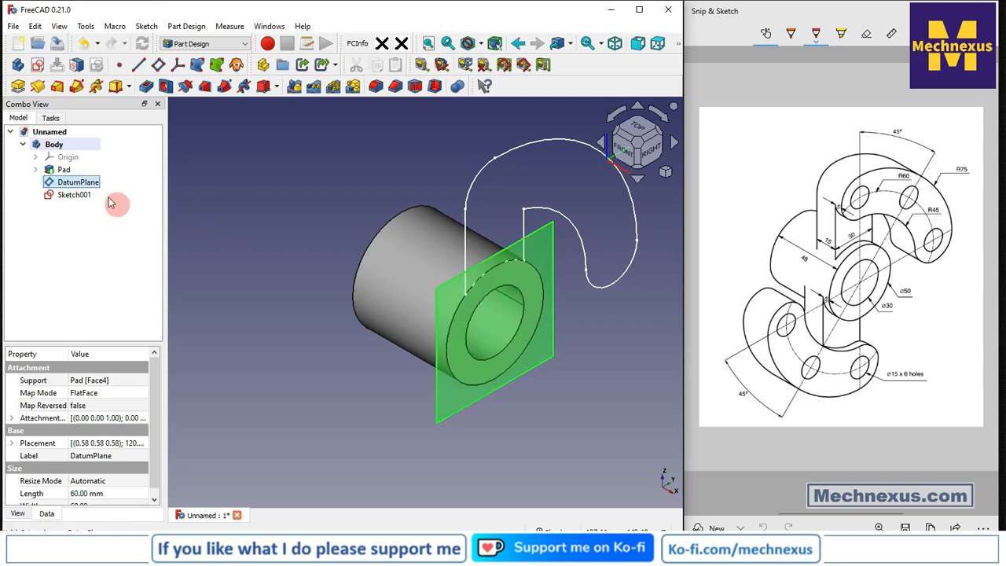
{"action": "right_click", "coordinate": [93, 185]}
{"action": "left_click", "coordinate": [117, 192]}
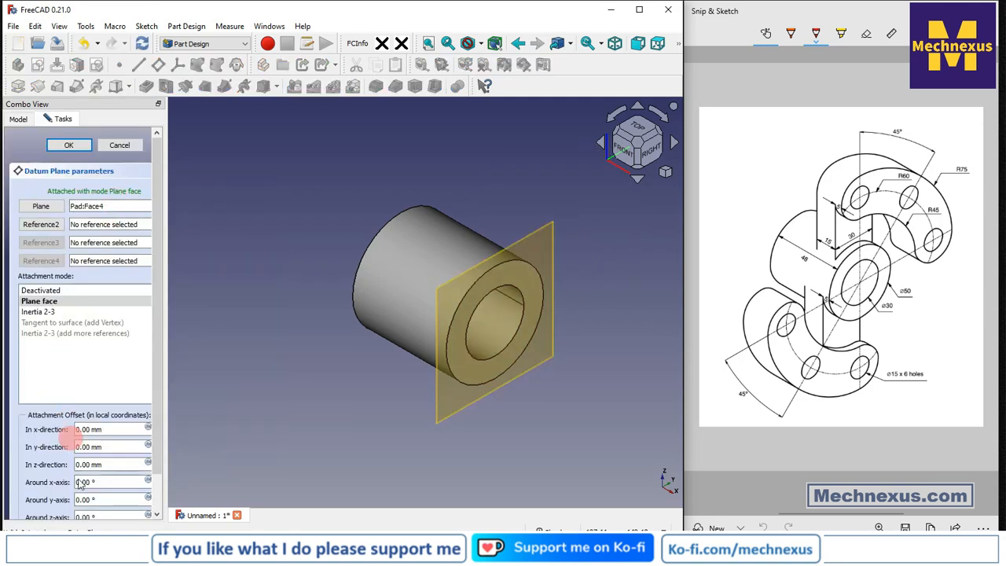
{"action": "left_click_drag", "start_coordinate": [113, 464], "coordinate": [79, 465]}
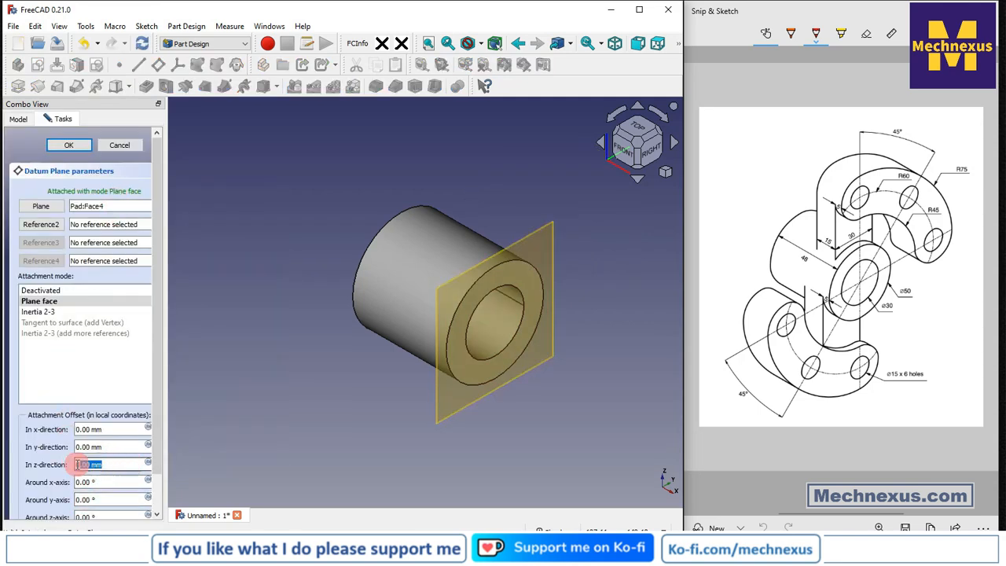
{"action": "type", "text": "5"}
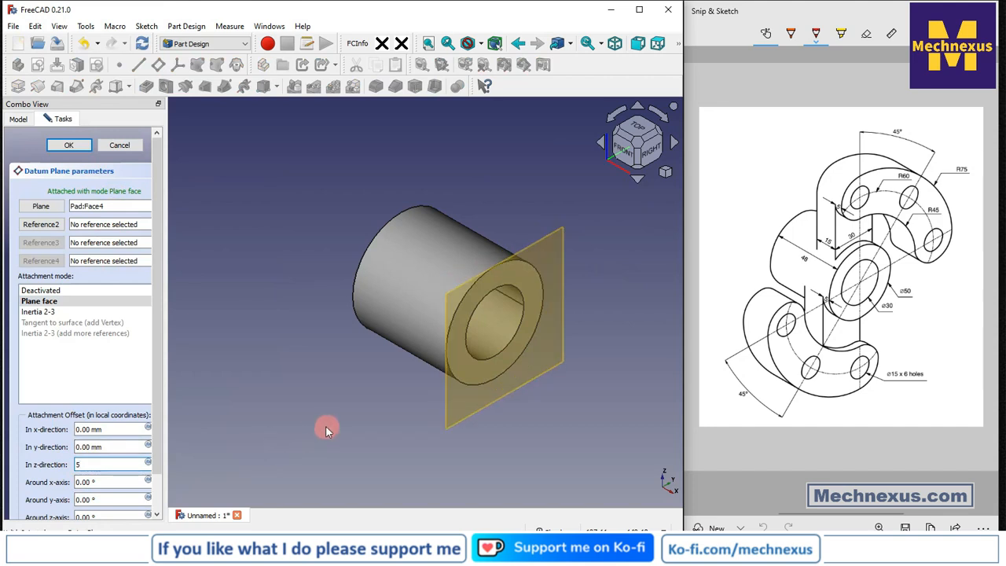
{"action": "middle_click_drag", "start_coordinate": [414, 388], "coordinate": [489, 382]}
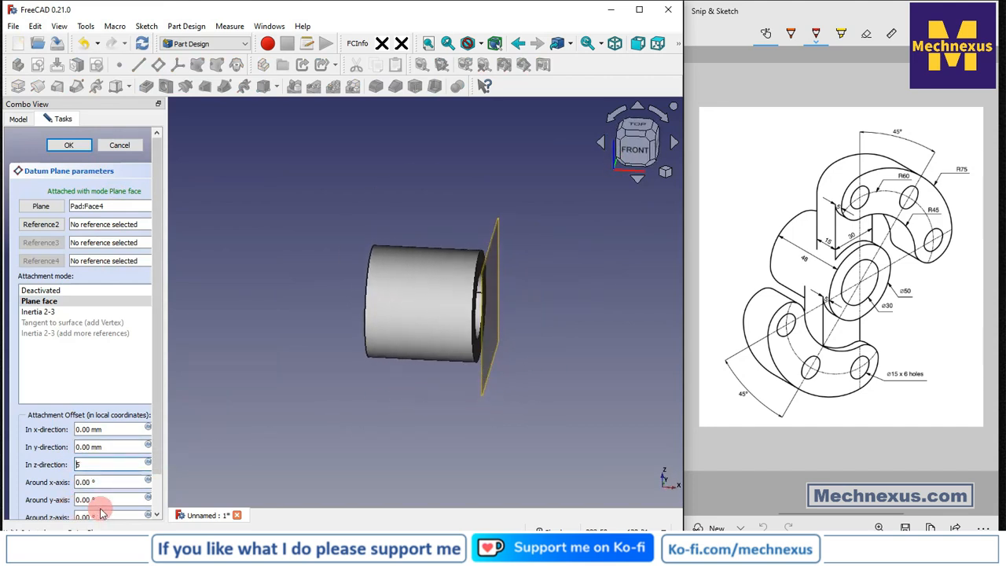
{"action": "type", "text": "-"}
{"action": "left_click", "coordinate": [68, 145]}
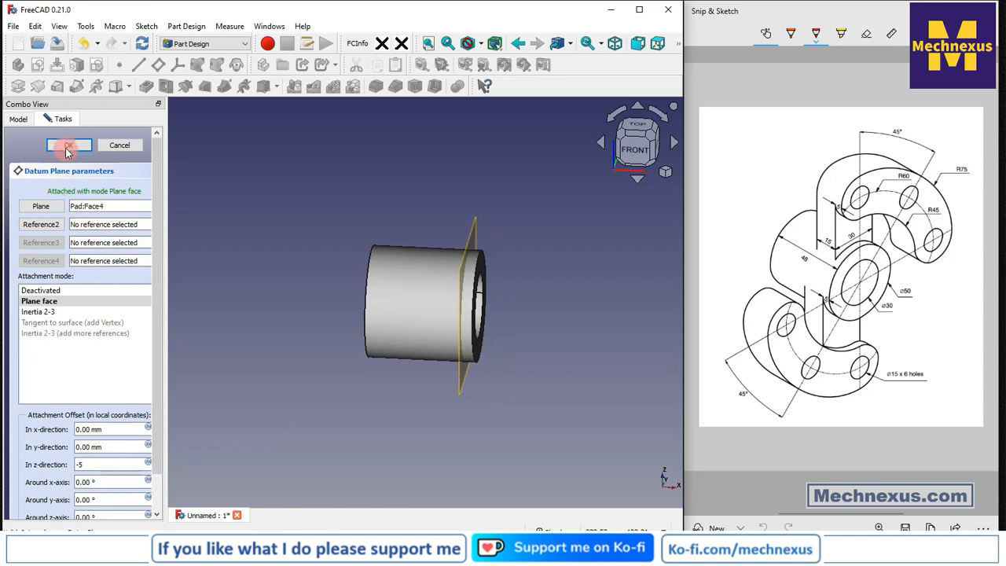
{"action": "left_click", "coordinate": [282, 280]}
- Recompute the document so the arm sketch follows the offset datum plane
{"action": "mouse_move", "coordinate": [384, 316]}
{"action": "middle_mouse_down"}
{"action": "mouse_move", "coordinate": [407, 326]}
{"action": "mouse_move", "coordinate": [351, 316]}
{"action": "middle_mouse_up"}
{"action": "right_click", "coordinate": [61, 201]}
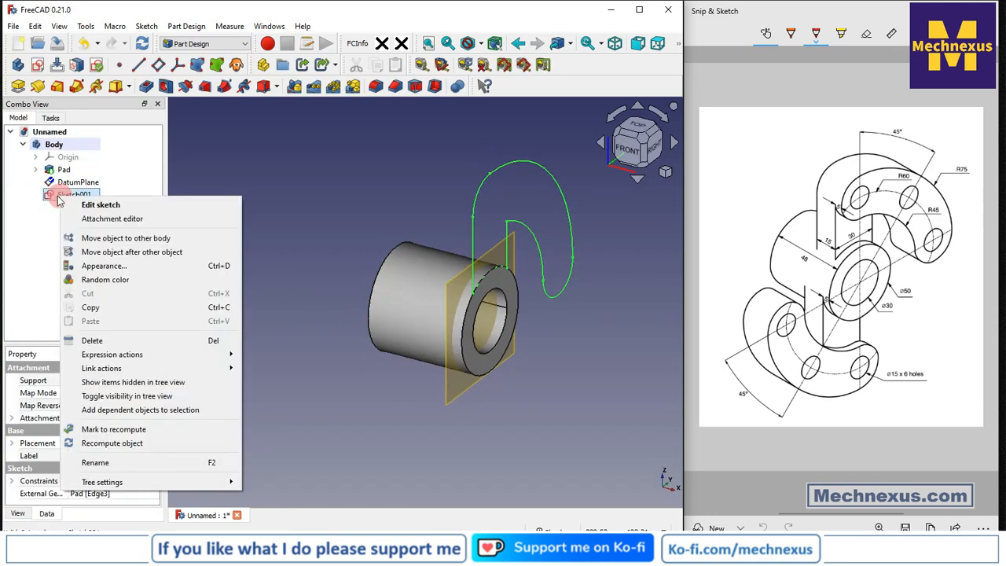
{"action": "left_click", "coordinate": [323, 179]}
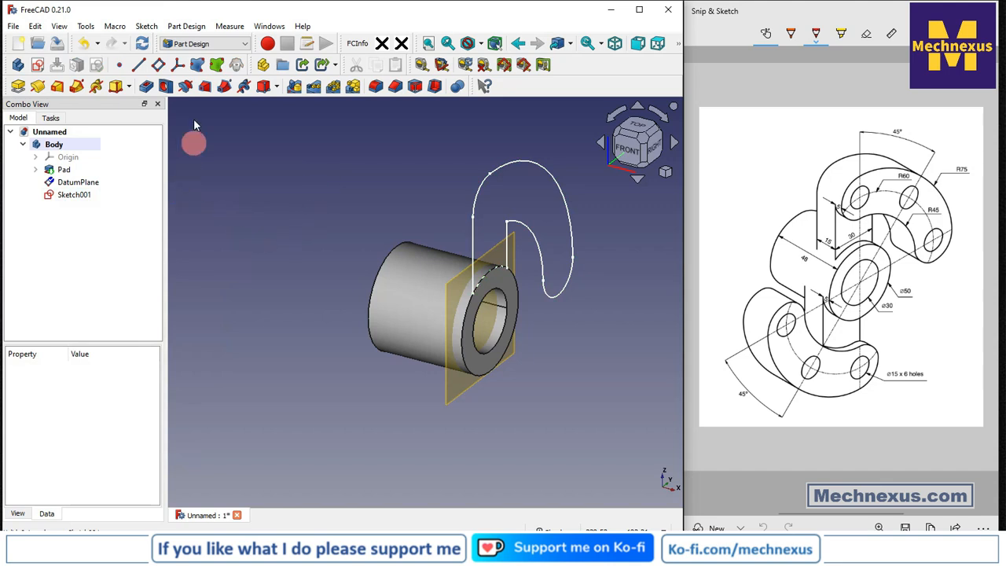
{"action": "left_click", "coordinate": [143, 43]}
{"action": "scroll", "coordinate": [537, 291], "scroll_direction": "down", "scroll_amount": 2}
{"action": "middle_click_drag", "start_coordinate": [473, 305], "coordinate": [496, 284]}
{"action": "scroll", "coordinate": [495, 285], "scroll_direction": "down", "scroll_amount": 4}
{"action": "scroll", "coordinate": [491, 279], "scroll_direction": "up", "scroll_amount": 6}
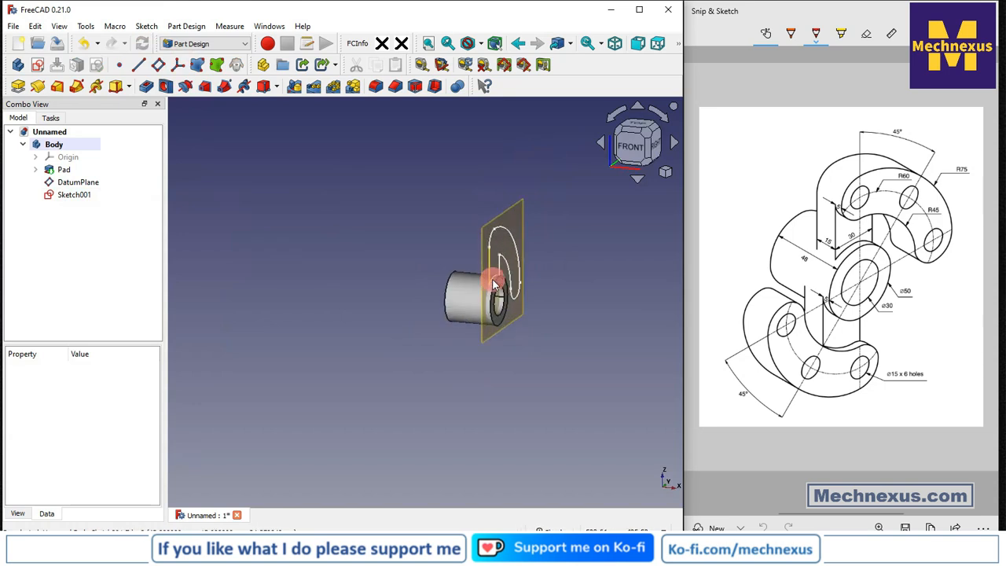
{"action": "scroll", "coordinate": [463, 268], "scroll_direction": "up", "scroll_amount": 1}
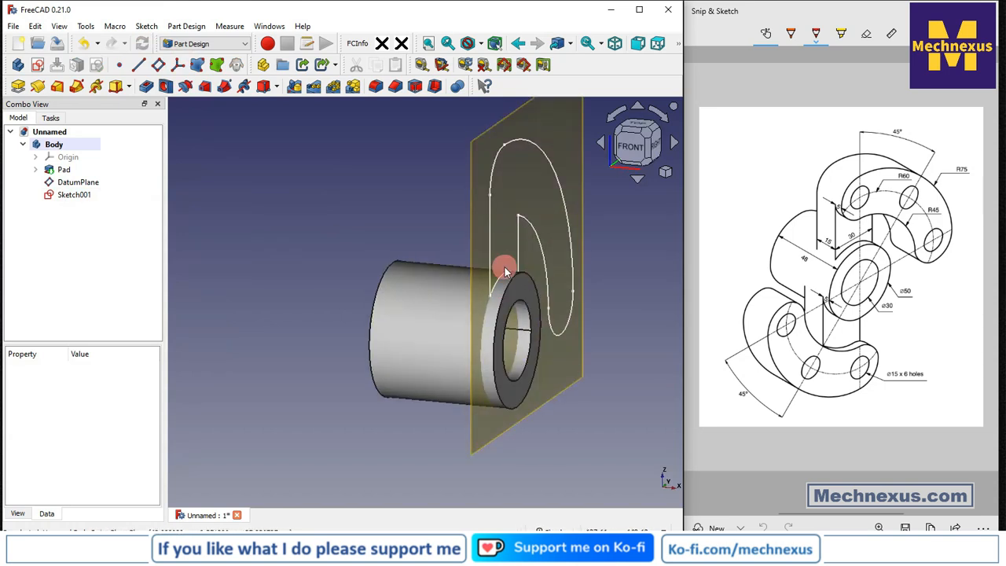
- Pad the arm sketch 15 mm in the reversed direction, back along the hub
{"action": "left_click", "coordinate": [52, 195]}
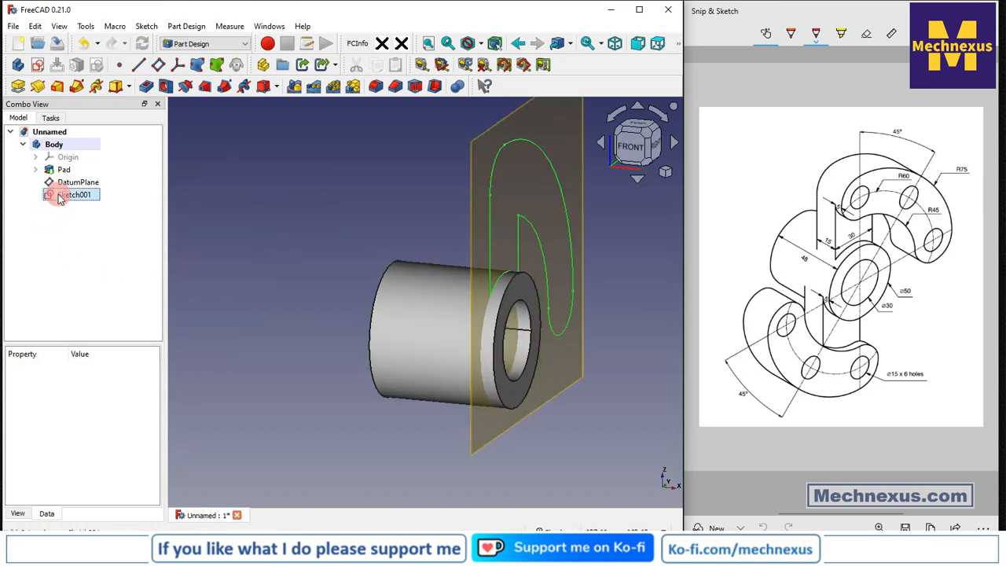
{"action": "left_click", "coordinate": [17, 86]}
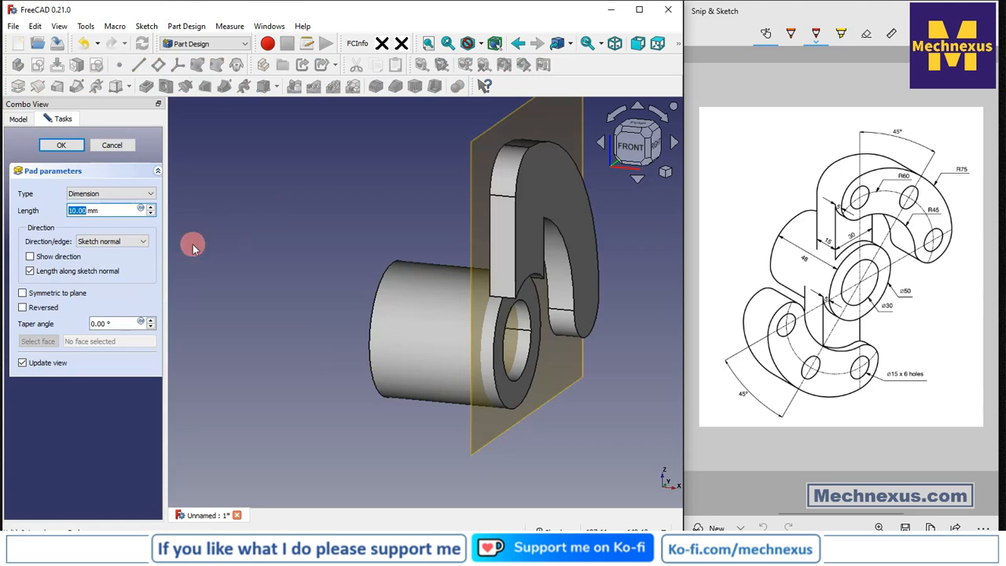
{"action": "left_click", "coordinate": [22, 307]}
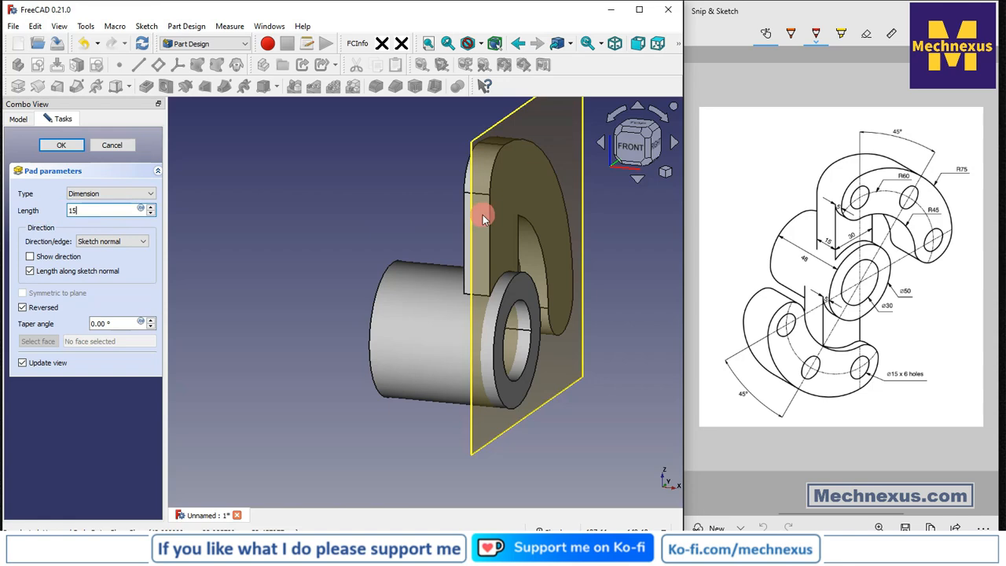
{"action": "key", "text": "Return"}
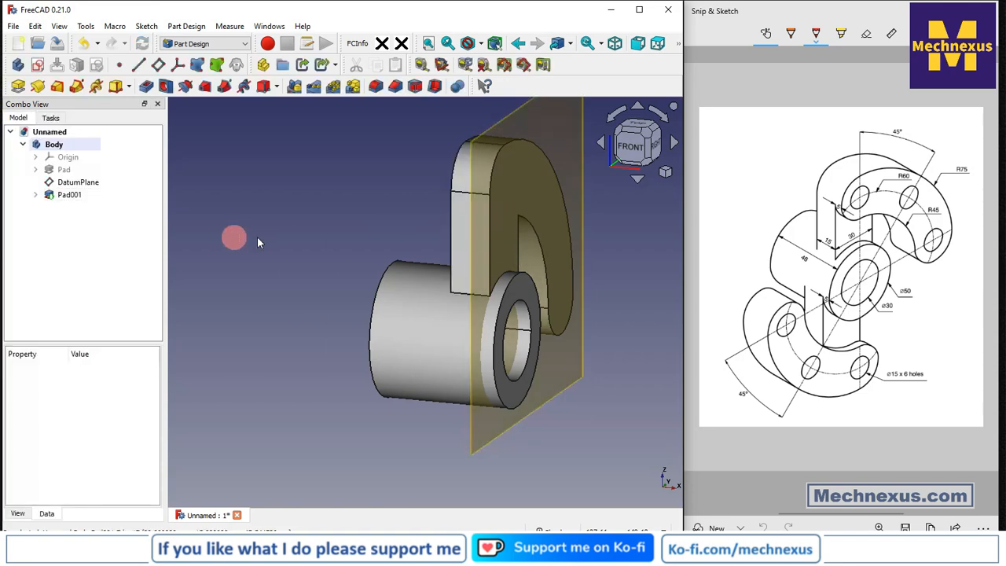
- Start a new sketch on the arm's flat front face
{"action": "scroll", "coordinate": [454, 252], "scroll_direction": "up", "scroll_amount": 4}
{"action": "scroll", "coordinate": [348, 273], "scroll_direction": "down", "scroll_amount": 7}
{"action": "middle_click_drag", "start_coordinate": [400, 306], "coordinate": [362, 336]}
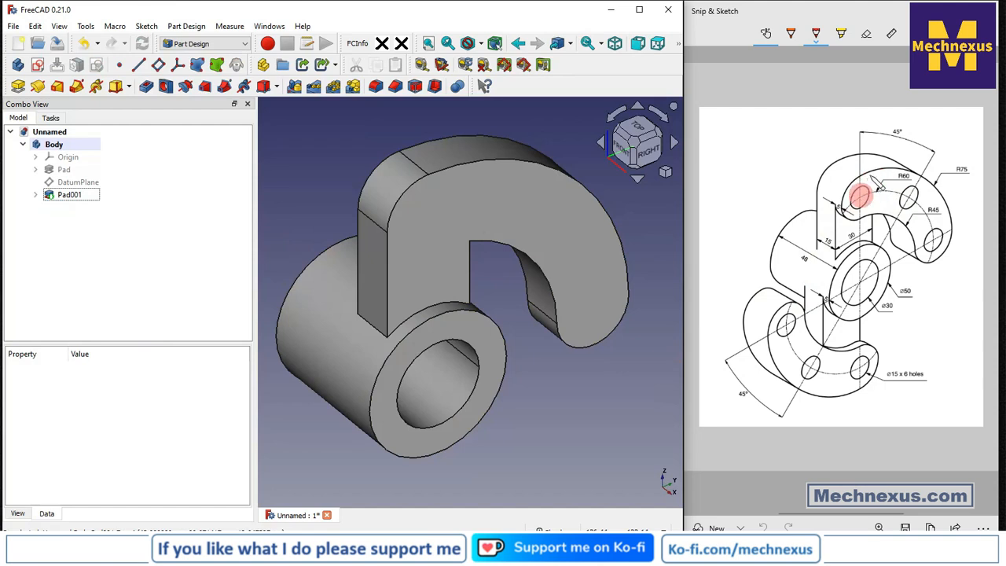
{"action": "left_click", "coordinate": [536, 245]}
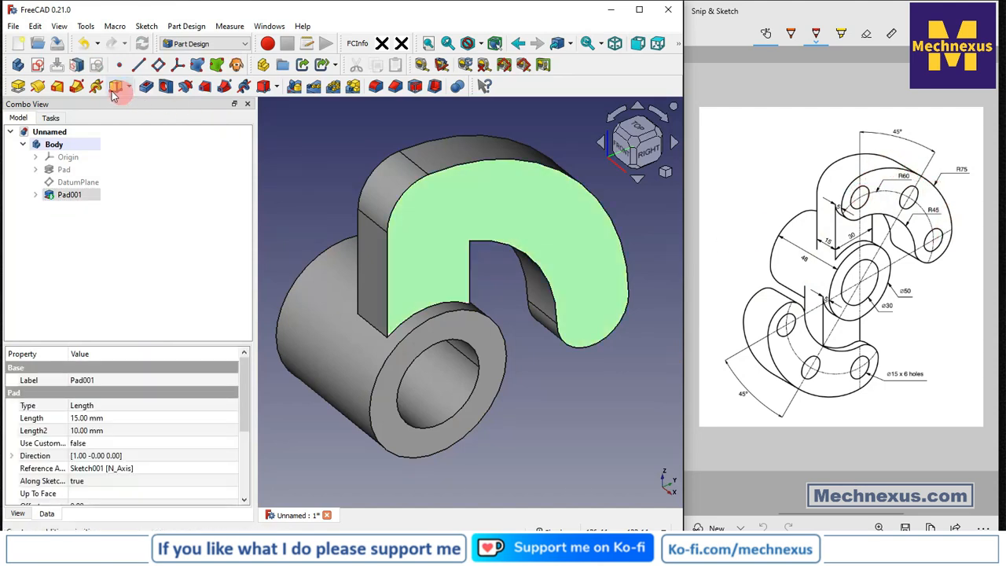
{"action": "left_click", "coordinate": [40, 67]}
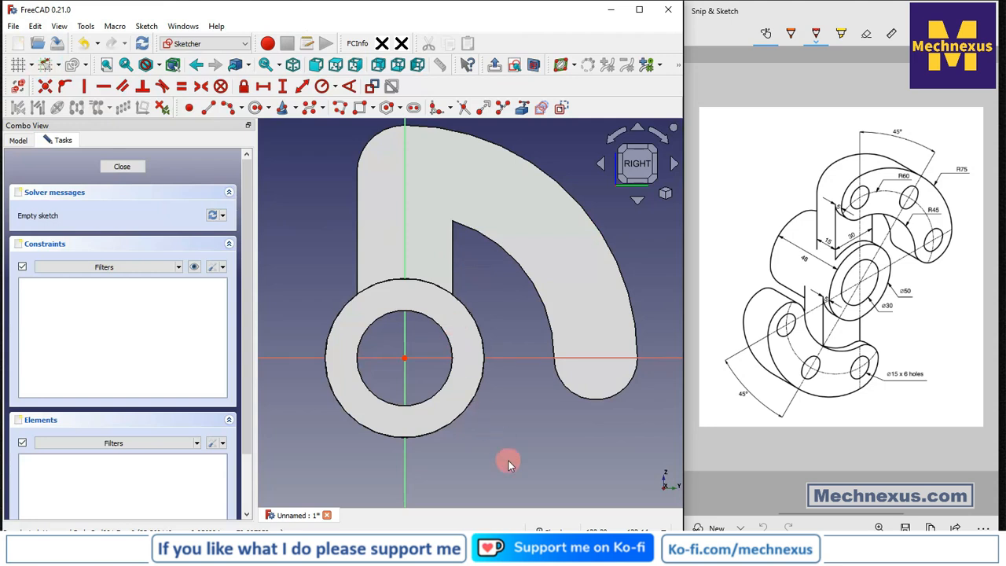
- Bring the arm's inner, outer, free-end and rounded-corner arcs into the sketch as external geometry
{"action": "left_click", "coordinate": [524, 109]}
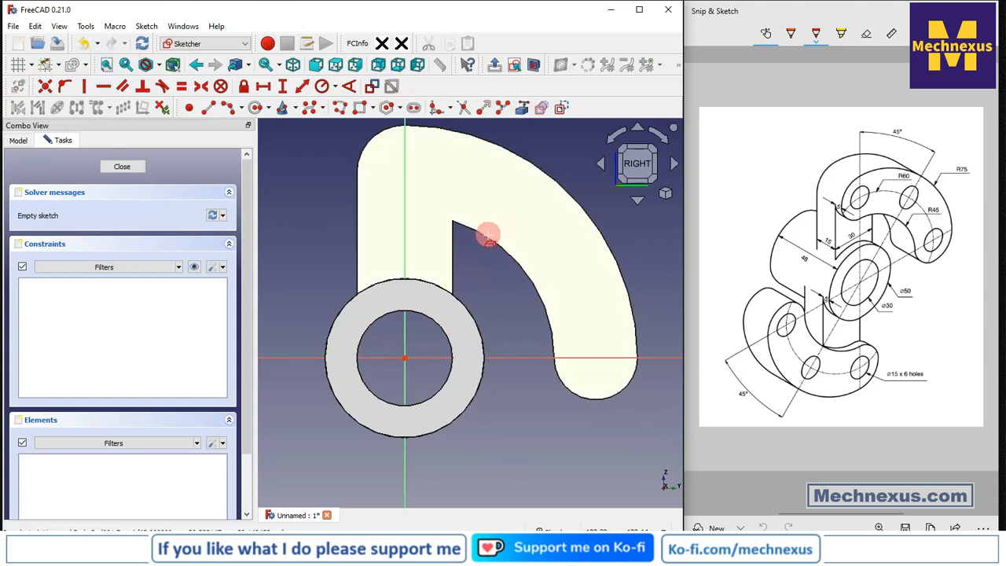
{"action": "left_click", "coordinate": [490, 233]}
{"action": "left_click", "coordinate": [562, 385]}
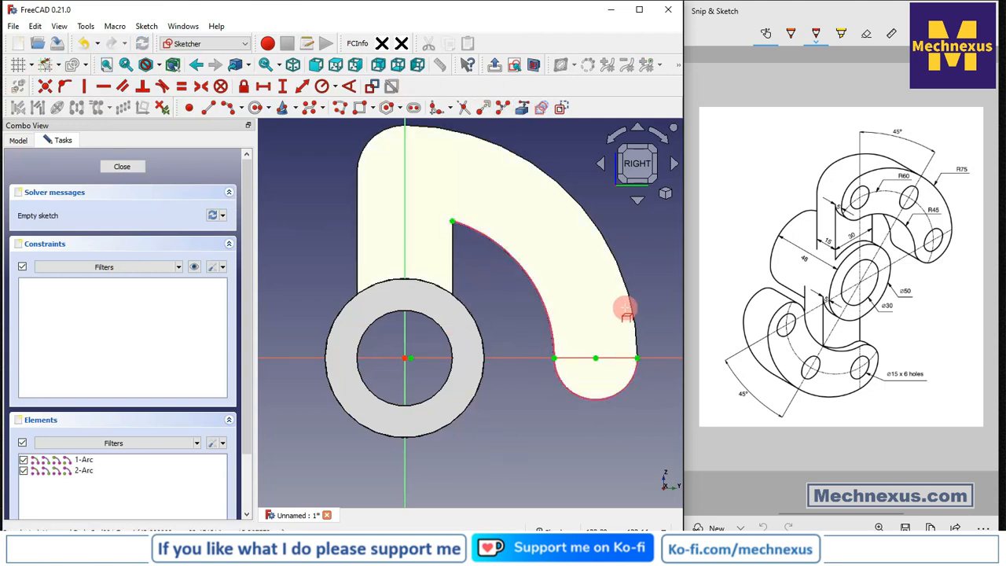
{"action": "left_click", "coordinate": [627, 307]}
{"action": "left_click", "coordinate": [379, 136]}
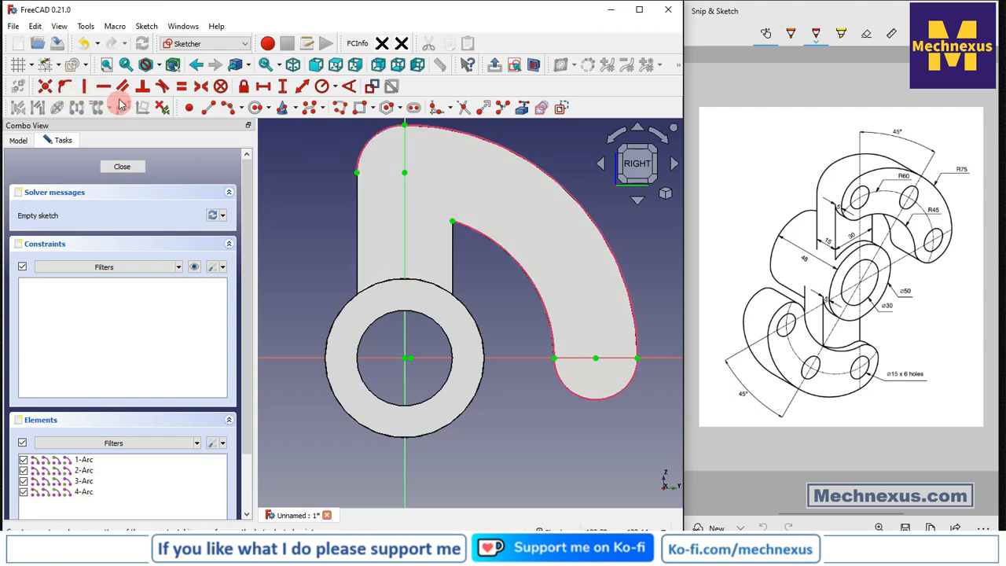
- Trace the arm's inner 45 mm radius edge and its outer curved edge with arcs between their end points
{"action": "left_click", "coordinate": [231, 111]}
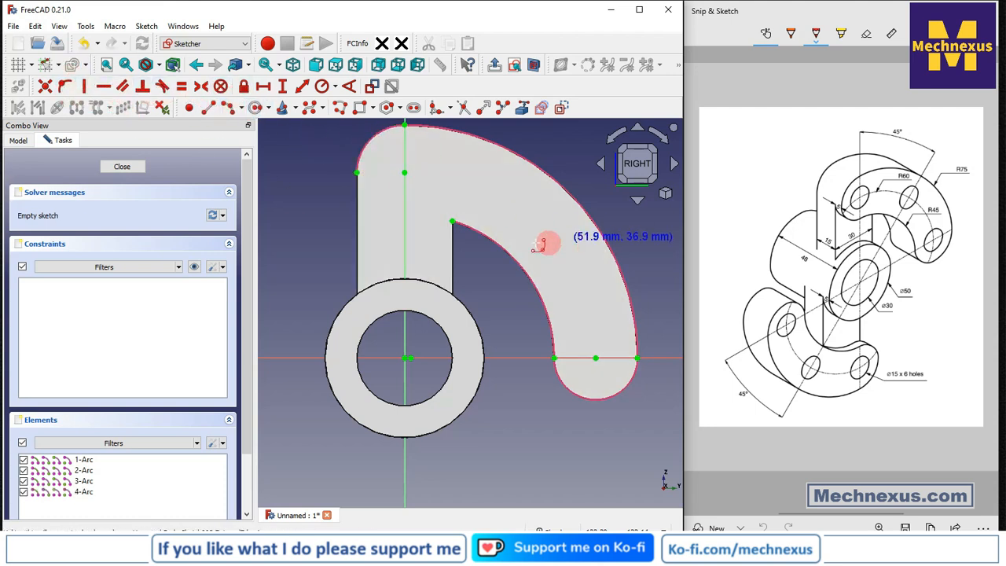
{"action": "left_click", "coordinate": [452, 223]}
{"action": "left_click", "coordinate": [555, 357]}
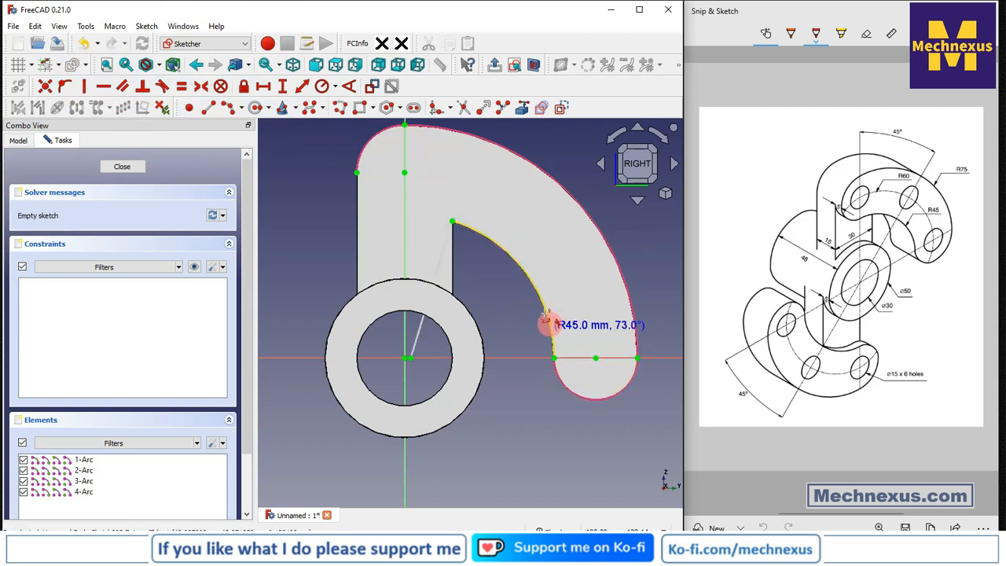
{"action": "left_click", "coordinate": [544, 313]}
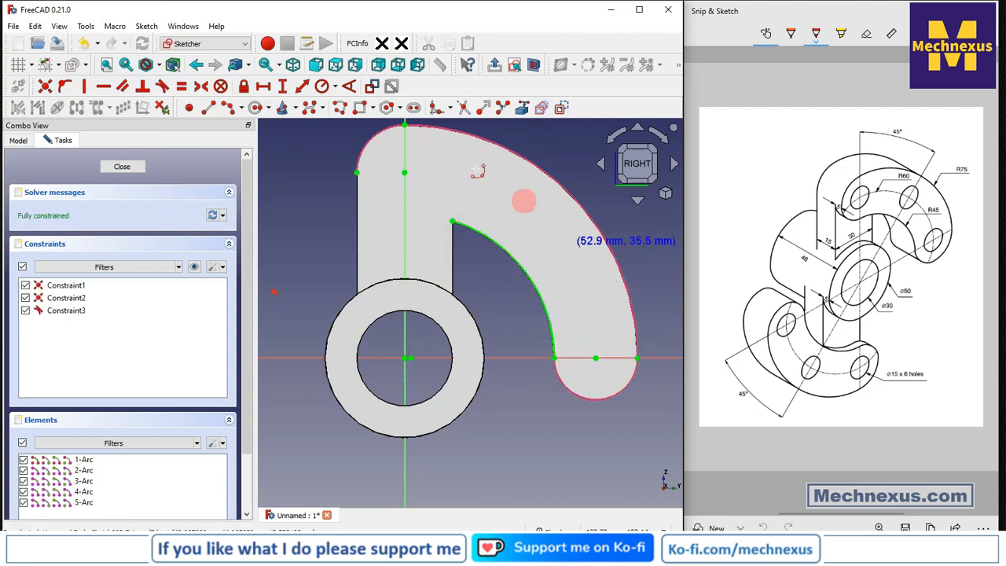
{"action": "left_click", "coordinate": [407, 127]}
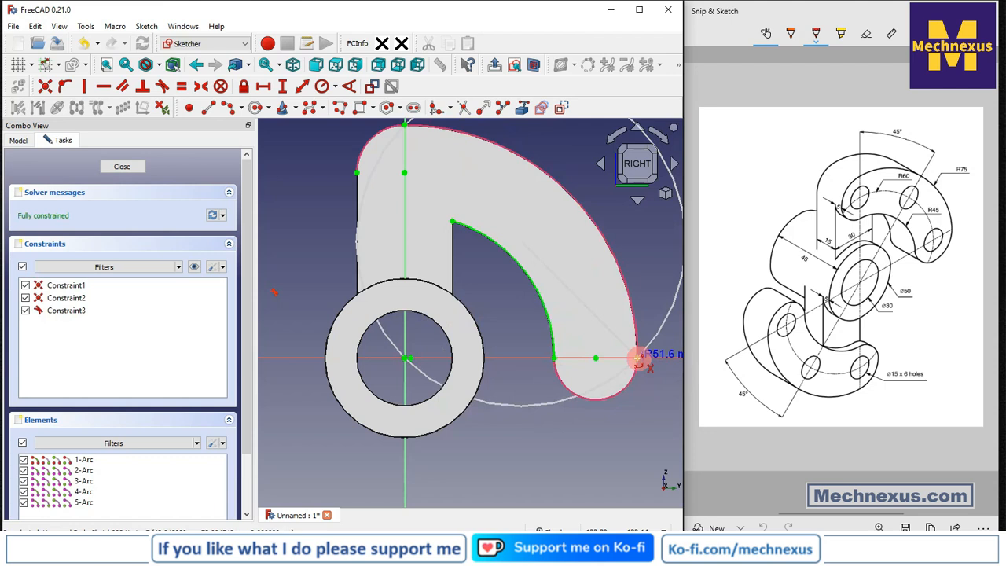
{"action": "left_click", "coordinate": [637, 358]}
{"action": "left_click", "coordinate": [626, 284]}
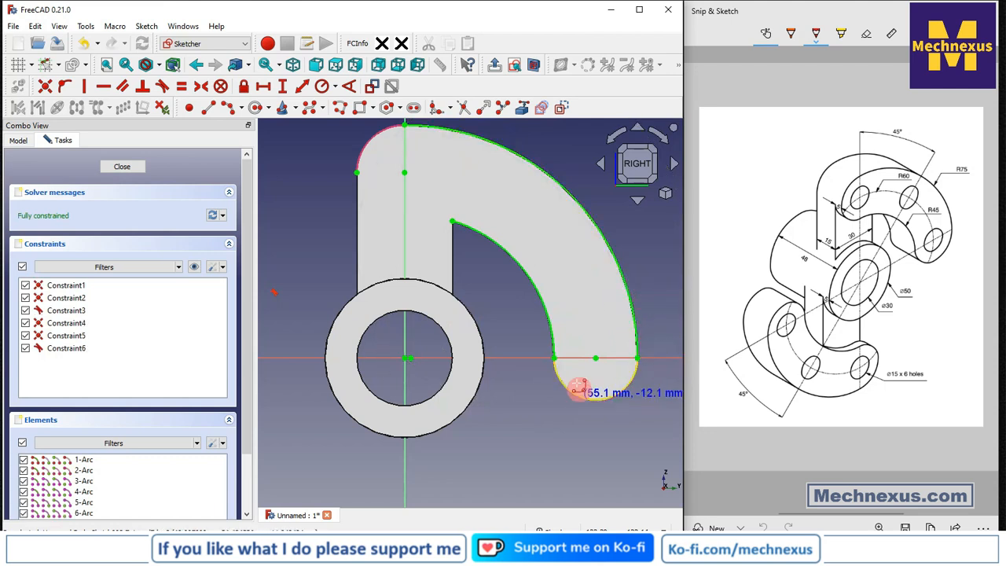
- Draw an arc of about 13 mm radius along the arm's rounded free end, joining the inner and outer arcs
{"action": "left_click", "coordinate": [554, 359]}
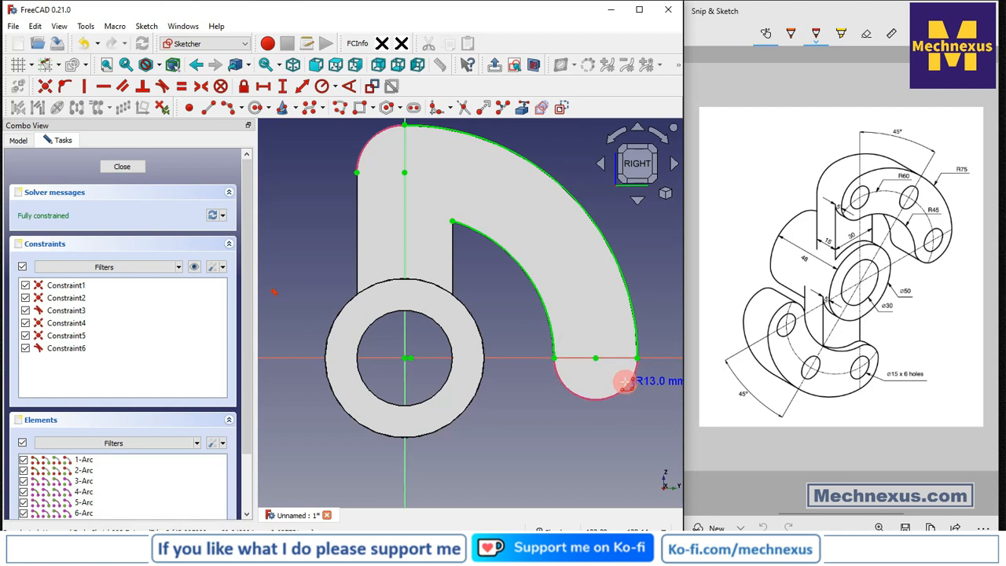
{"action": "left_click", "coordinate": [626, 387]}
{"action": "left_click", "coordinate": [623, 387]}
- Draw a half-circle arc of about 15 mm radius around the arm's upper corner, from the outer arc's end down to the vertical axis
{"action": "scroll", "coordinate": [367, 187], "scroll_direction": "up", "scroll_amount": 5}
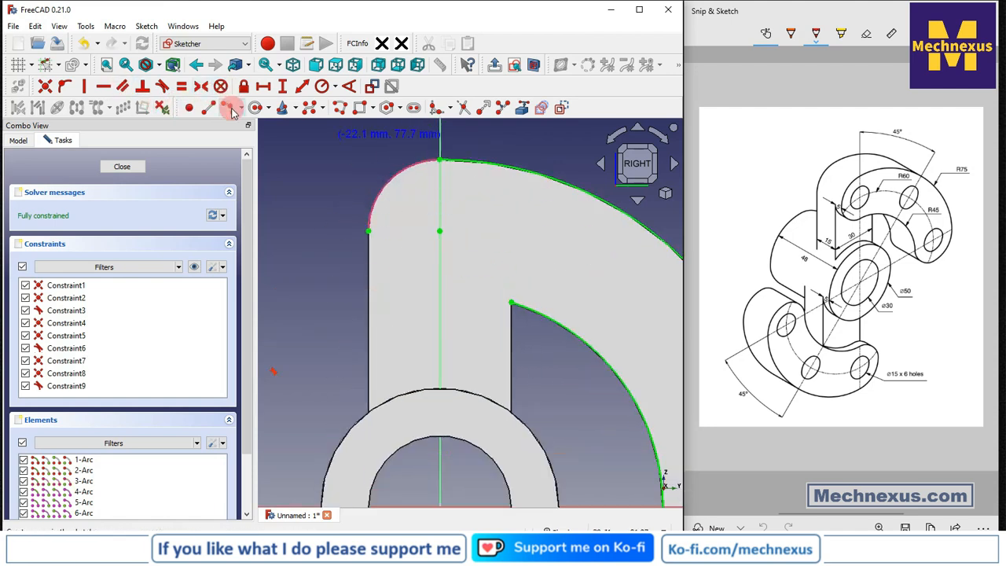
{"action": "left_click", "coordinate": [232, 109]}
{"action": "left_click", "coordinate": [440, 230]}
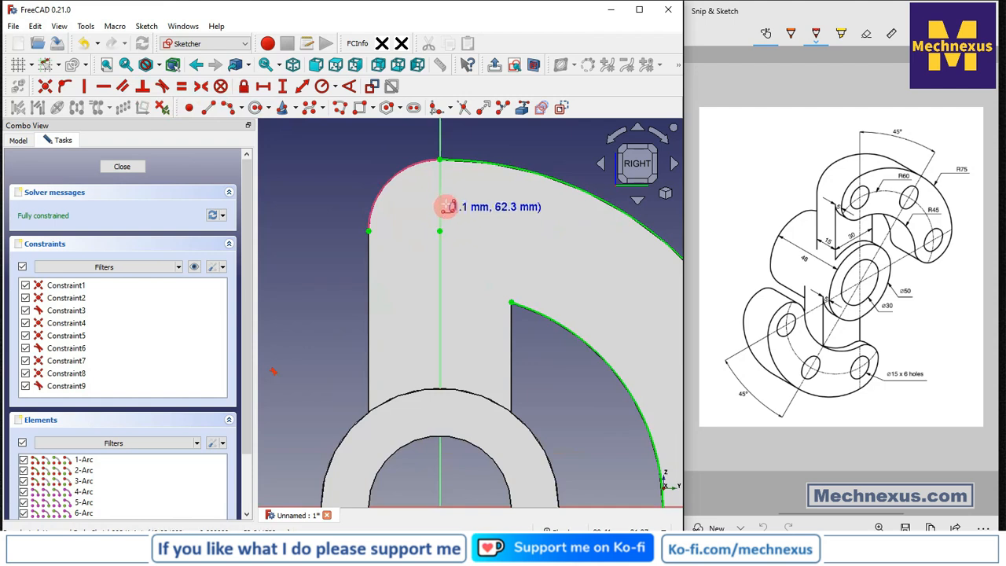
{"action": "left_click", "coordinate": [440, 303]}
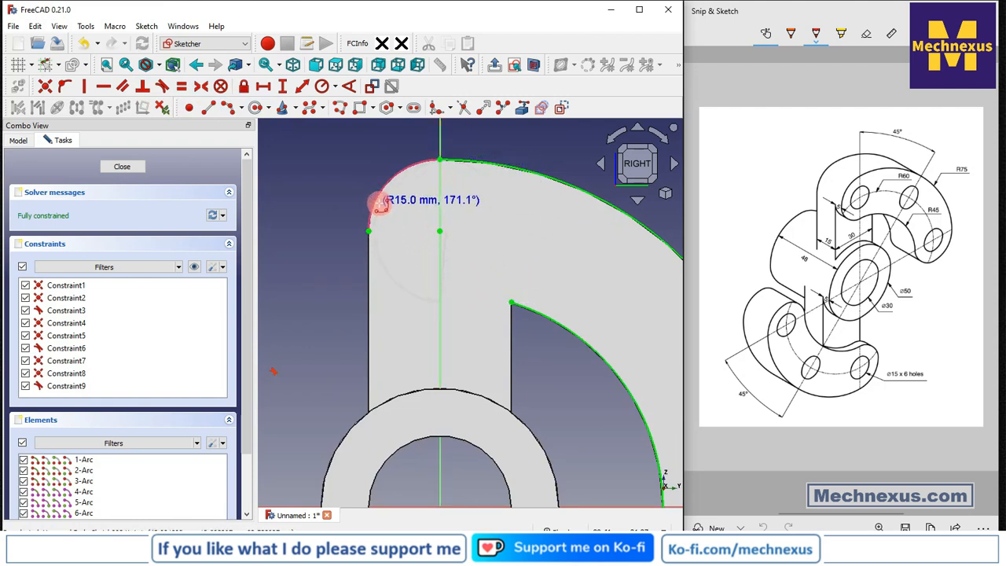
{"action": "left_click", "coordinate": [376, 202]}
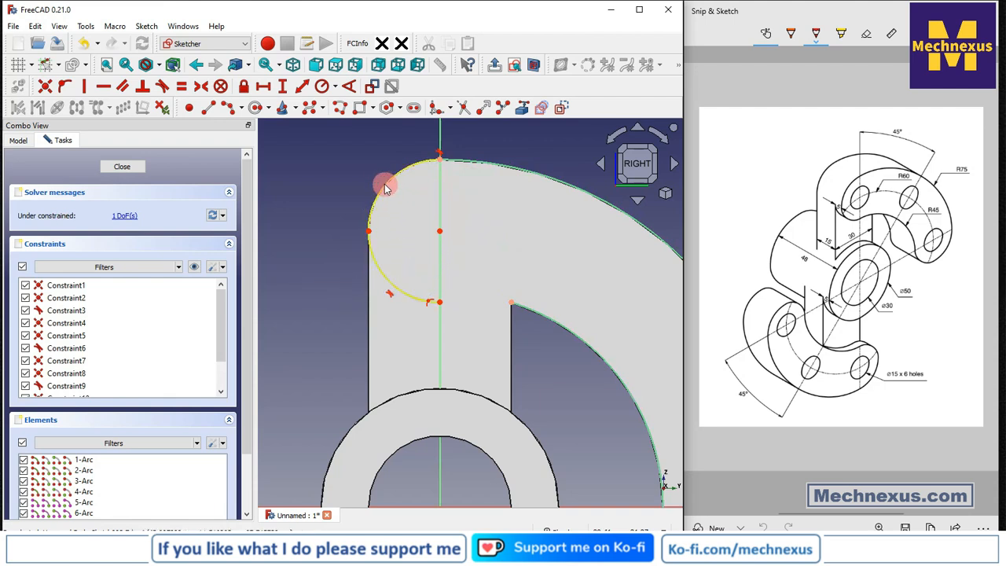
- Pull the half-circle arc off the corner edge and constrain it equal to the referenced corner arc
{"action": "left_click_drag", "start_coordinate": [385, 186], "coordinate": [382, 261]}
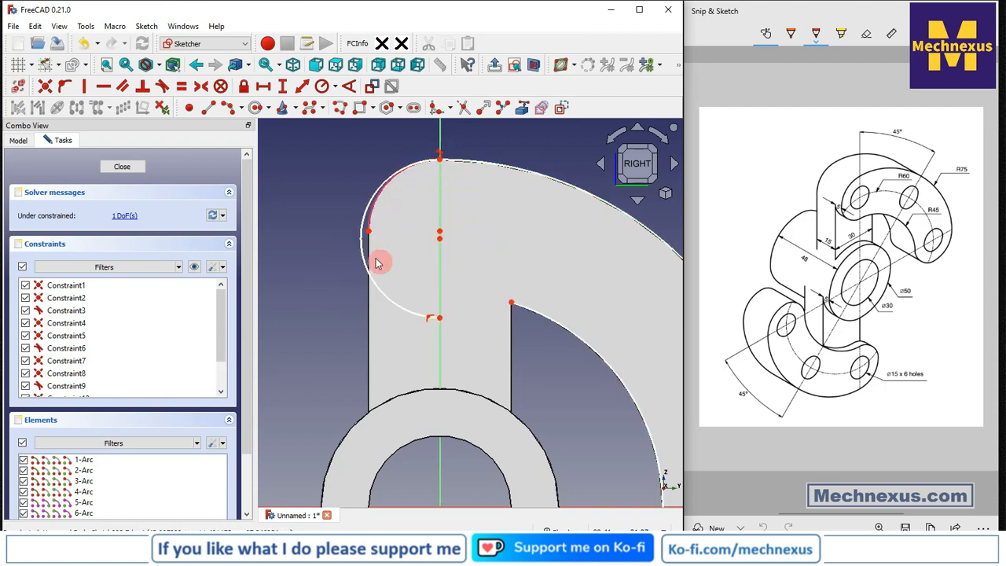
{"action": "scroll", "coordinate": [377, 248], "scroll_direction": "up", "scroll_amount": 3}
{"action": "left_click", "coordinate": [371, 194]}
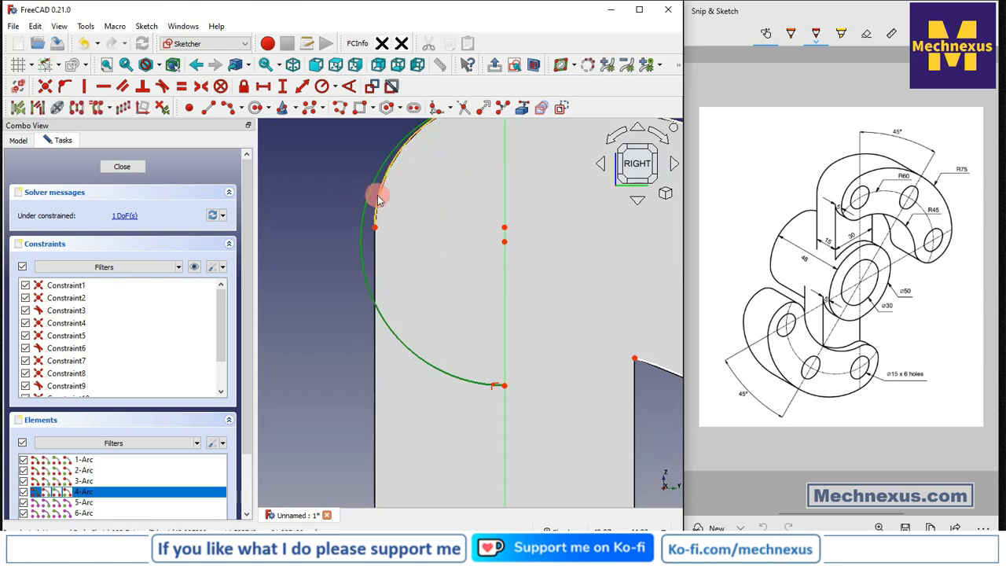
{"action": "left_click", "coordinate": [181, 86]}
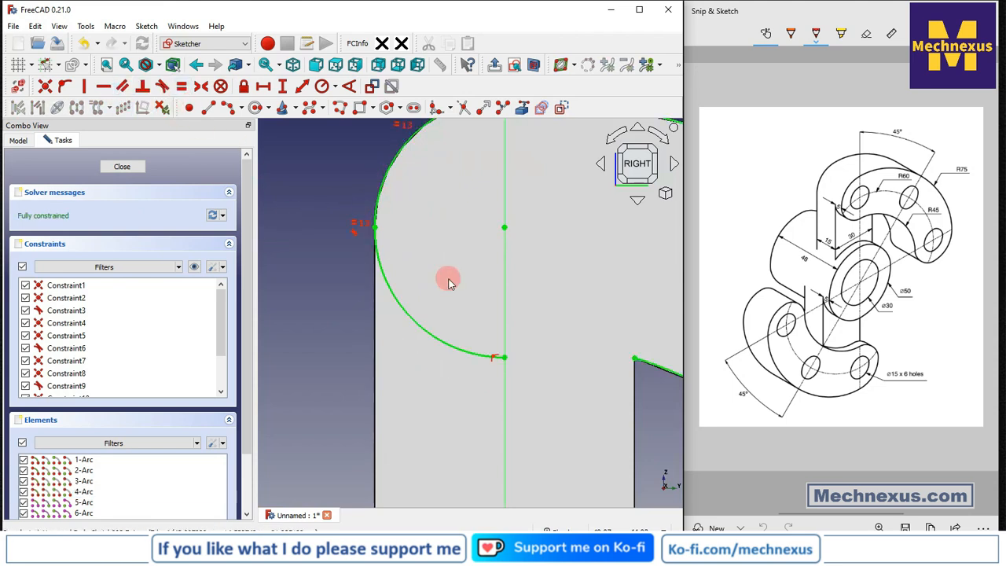
- Draw a shallow arc of about 22 mm radius from the half-circle's lower end to the inner arc's upper end
{"action": "scroll", "coordinate": [449, 279], "scroll_direction": "down", "scroll_amount": 3}
{"action": "scroll", "coordinate": [511, 340], "scroll_direction": "up", "scroll_amount": 2}
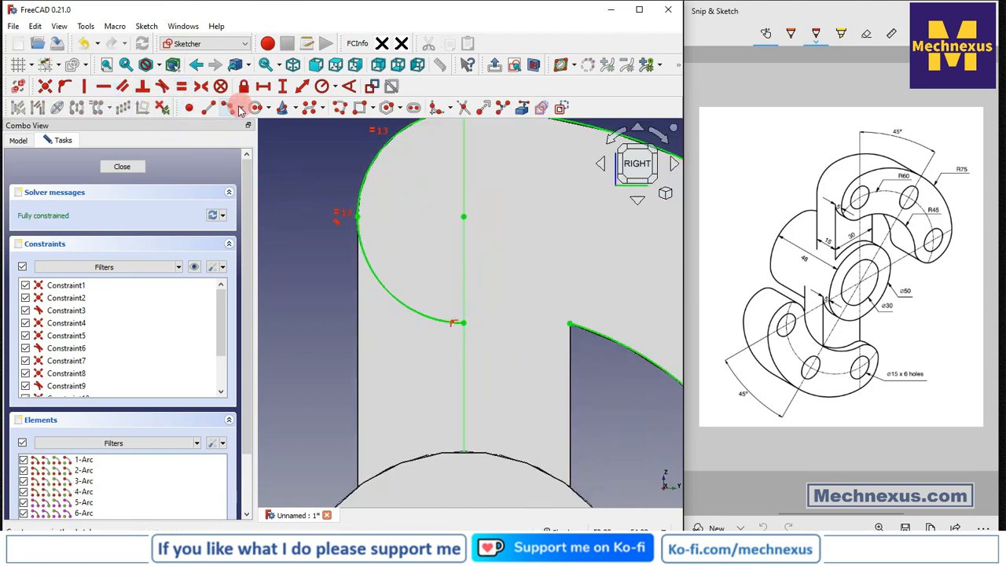
{"action": "left_click", "coordinate": [228, 107]}
{"action": "left_click", "coordinate": [464, 323]}
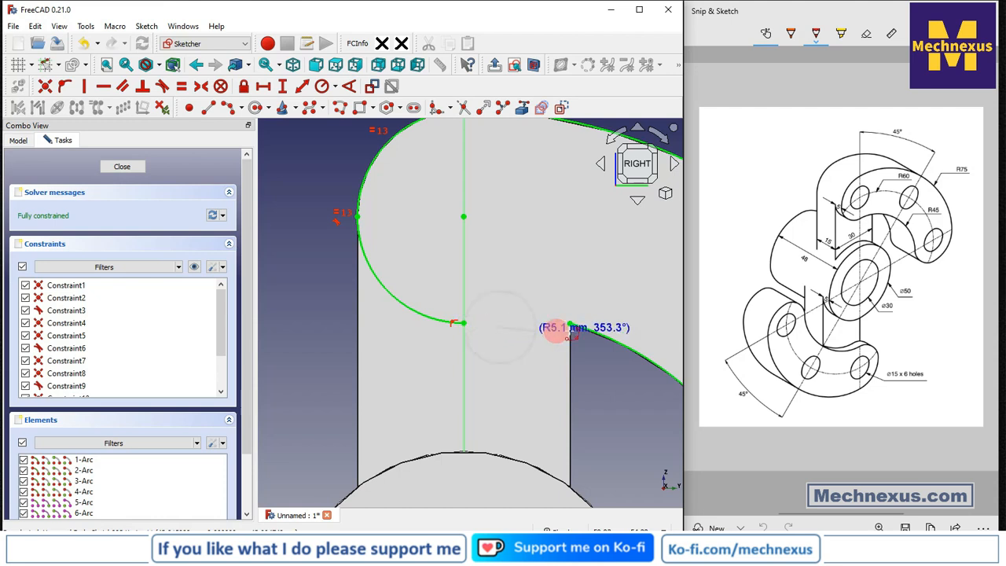
{"action": "left_click", "coordinate": [571, 324]}
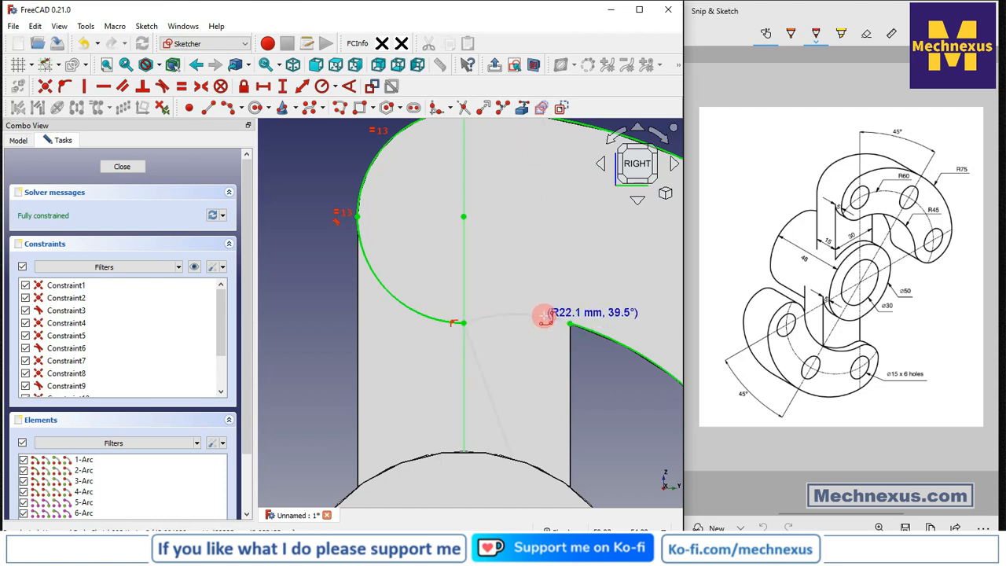
{"action": "left_click", "coordinate": [548, 321]}
{"action": "right_click", "coordinate": [605, 358]}
- Make the shallow connecting arc tangent to the arm's inner arc and close the sketch
{"action": "left_click", "coordinate": [551, 319]}
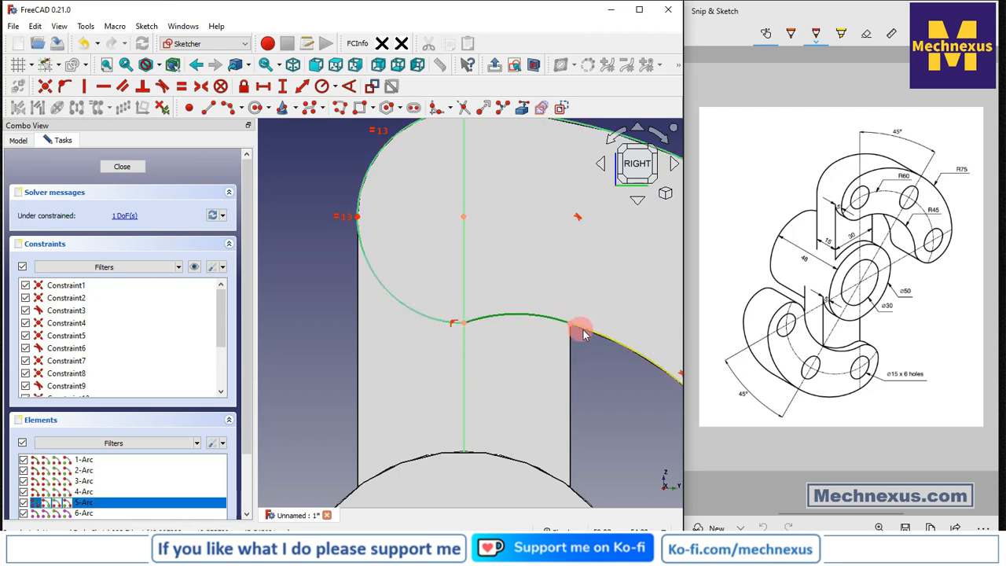
{"action": "left_click", "coordinate": [588, 335]}
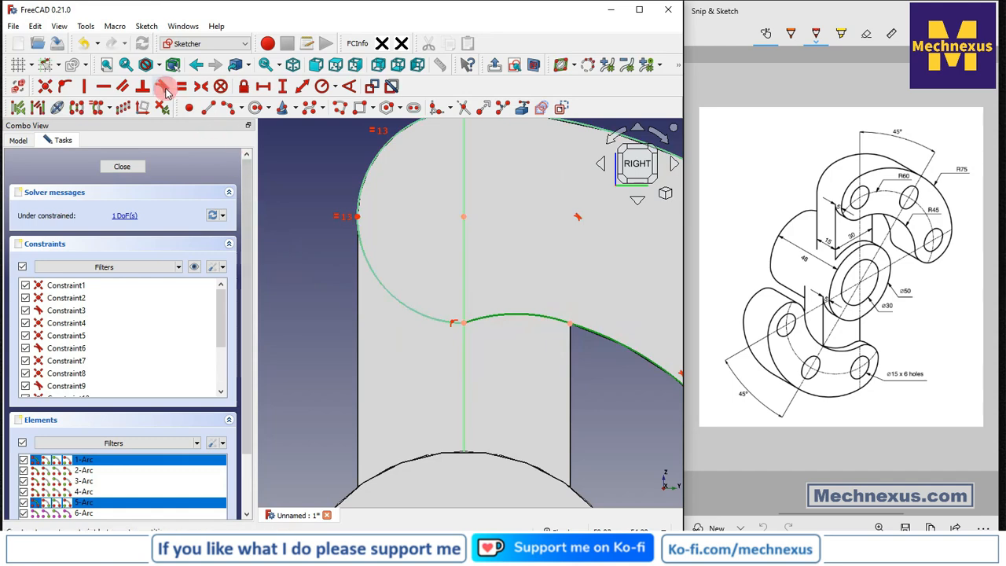
{"action": "left_click", "coordinate": [162, 86]}
{"action": "scroll", "coordinate": [464, 303], "scroll_direction": "down", "scroll_amount": 5}
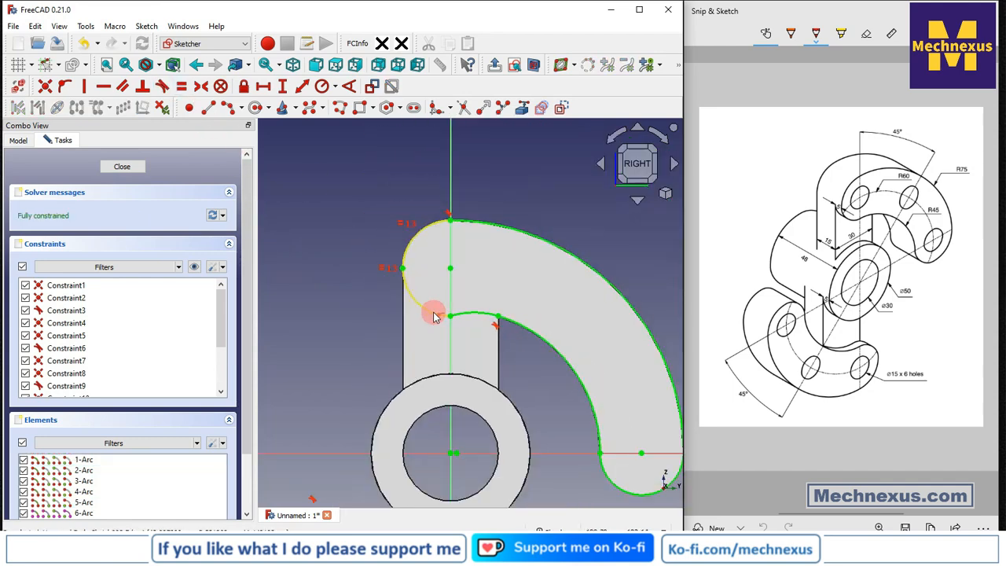
{"action": "left_click", "coordinate": [126, 168]}
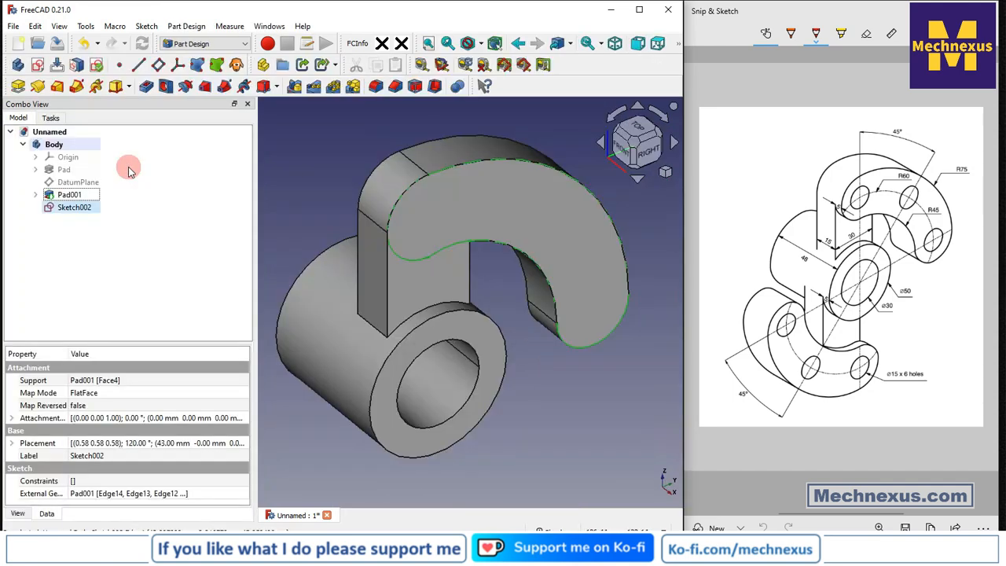
- Pad the curved face sketch 5 mm outward from the arm's front face
{"action": "left_click", "coordinate": [21, 88]}
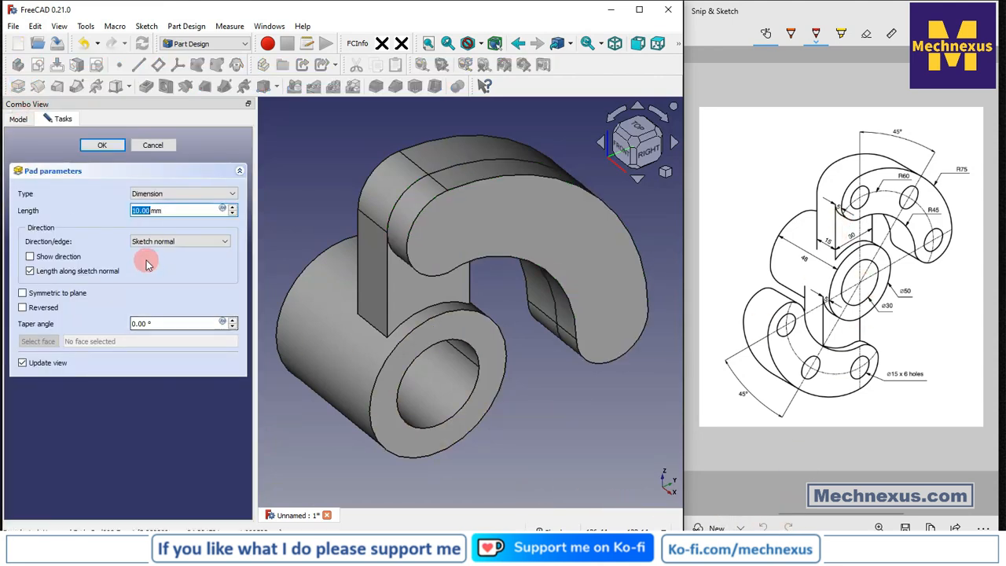
{"action": "type", "text": "5"}
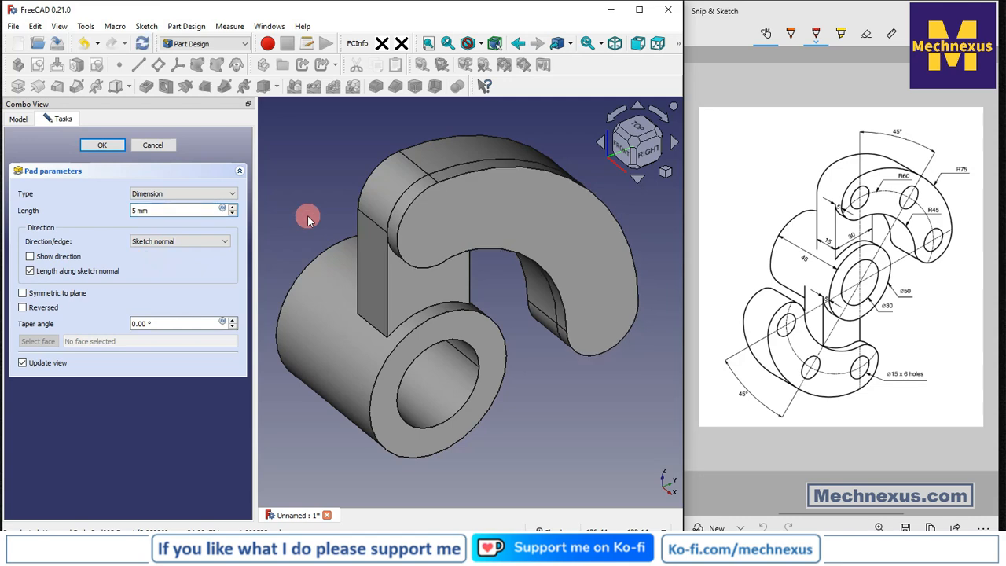
{"action": "left_click", "coordinate": [102, 146]}
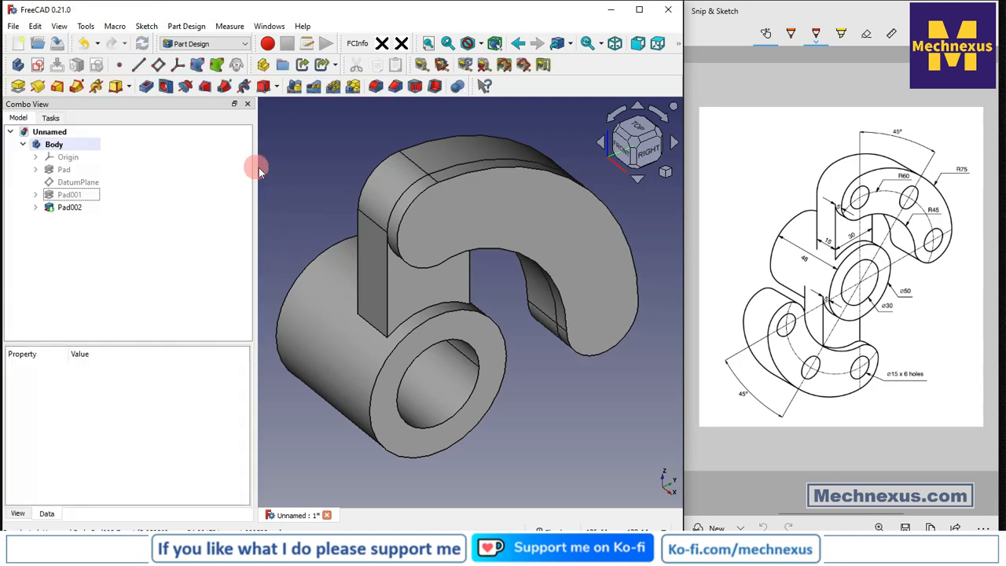
- Set the Refine property of Pad002, the 5 mm raised face, to true
{"action": "middle_click_drag", "start_coordinate": [438, 193], "coordinate": [409, 214]}
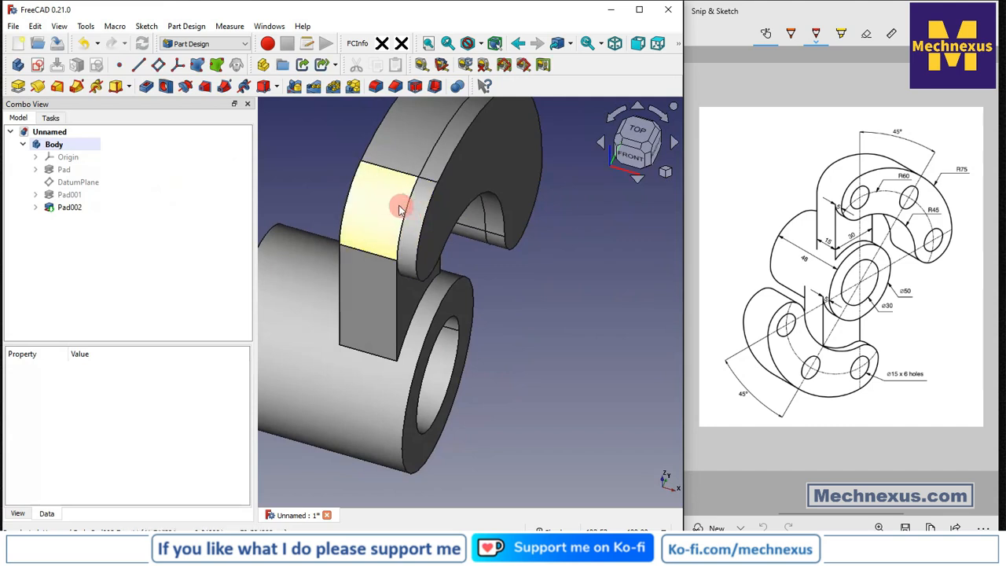
{"action": "left_click", "coordinate": [71, 207]}
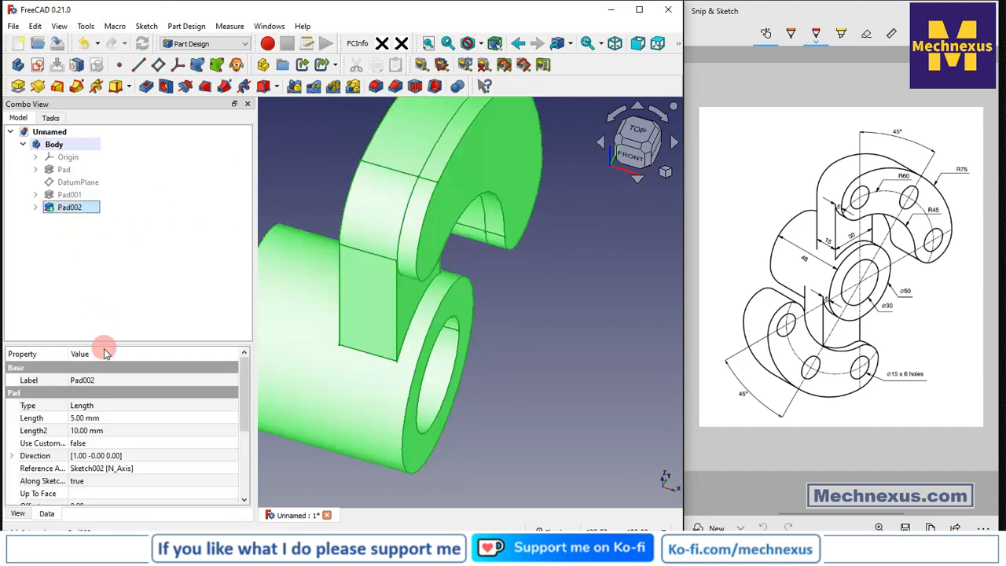
{"action": "left_click_drag", "start_coordinate": [103, 341], "coordinate": [103, 215]}
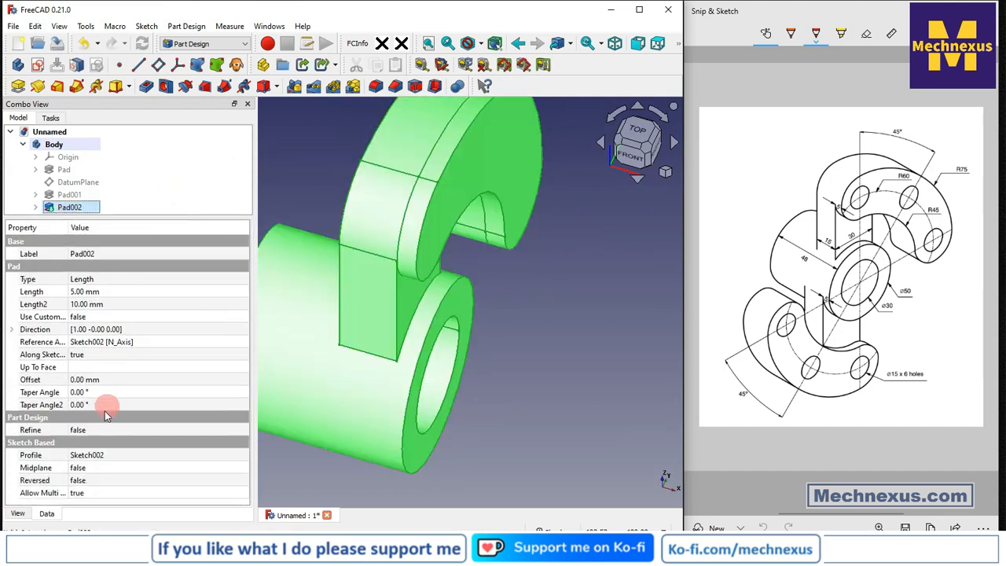
{"action": "left_click", "coordinate": [106, 430]}
{"action": "left_click", "coordinate": [106, 430]}
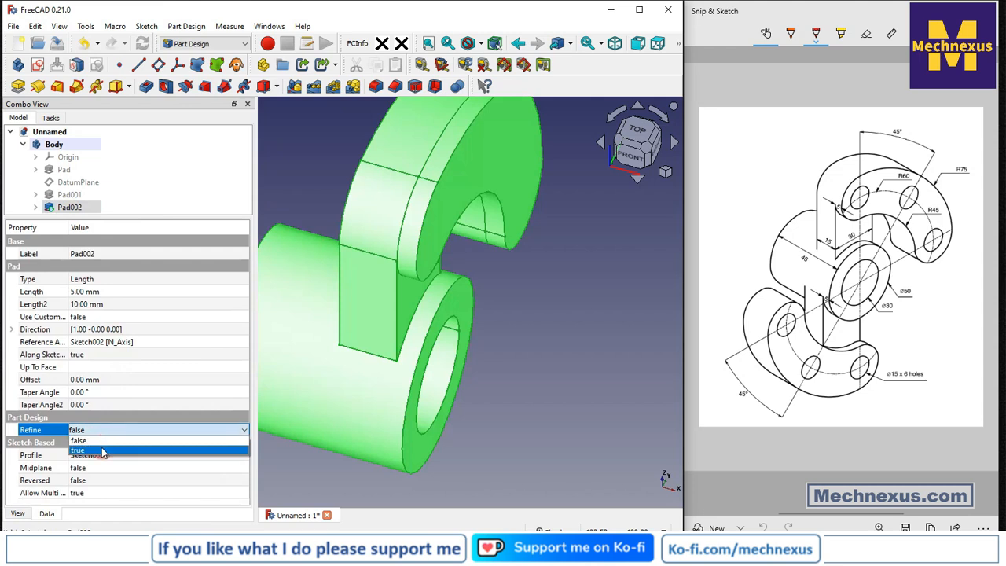
{"action": "left_click", "coordinate": [101, 448]}
{"action": "left_click", "coordinate": [587, 404]}
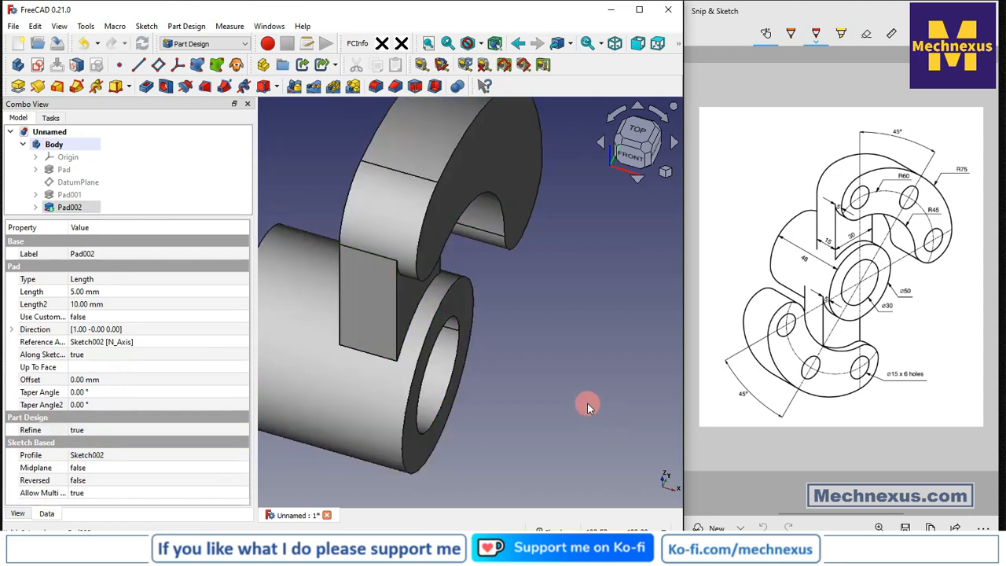
{"action": "scroll", "coordinate": [585, 403], "scroll_direction": "down", "scroll_amount": 3}
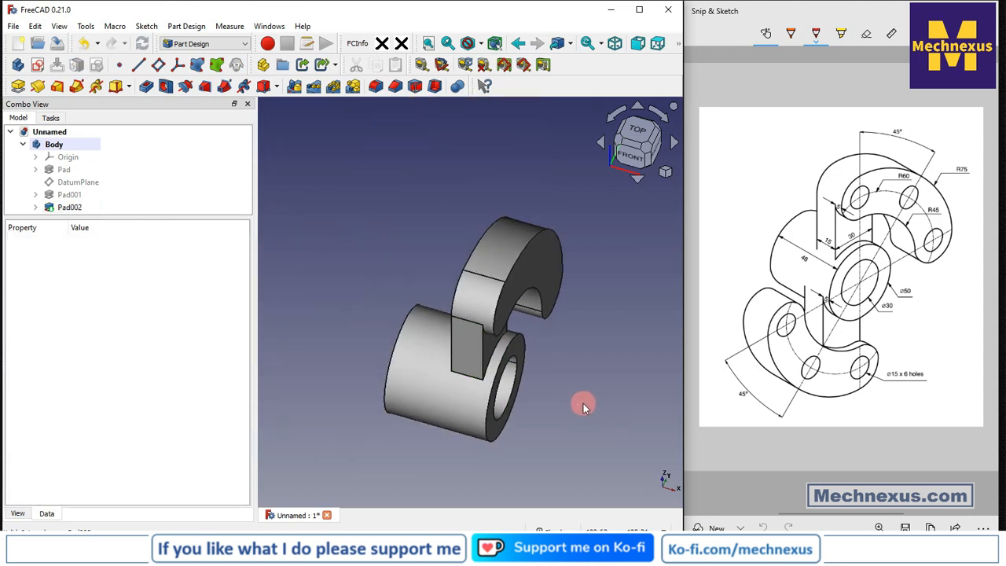
{"action": "left_click", "coordinate": [666, 172]}
{"action": "left_click", "coordinate": [686, 208]}
{"action": "scroll", "coordinate": [439, 268], "scroll_direction": "down", "scroll_amount": 2}
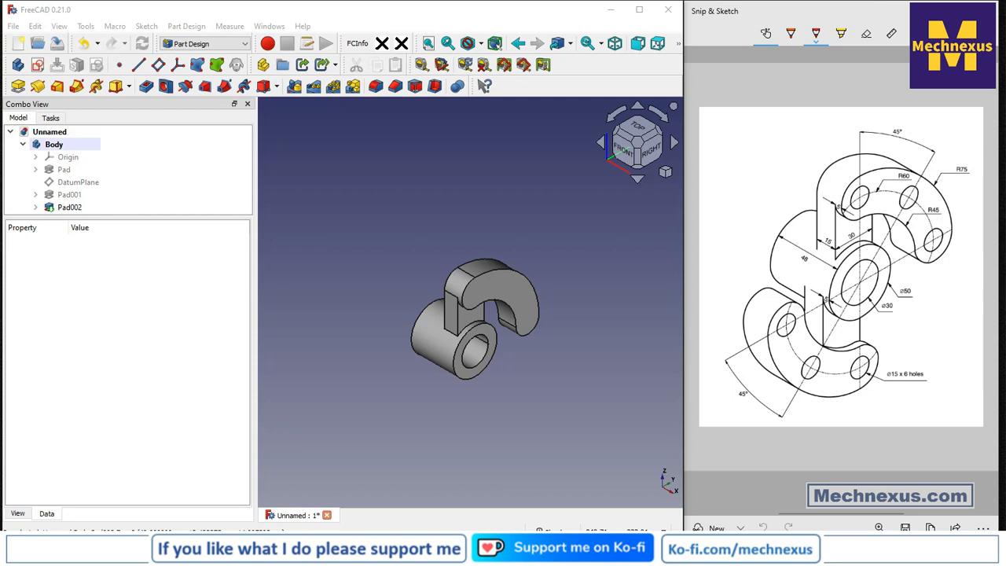
{"action": "scroll", "coordinate": [474, 346], "scroll_direction": "up", "scroll_amount": 2}
{"action": "left_click_drag", "start_coordinate": [210, 219], "coordinate": [216, 325]}
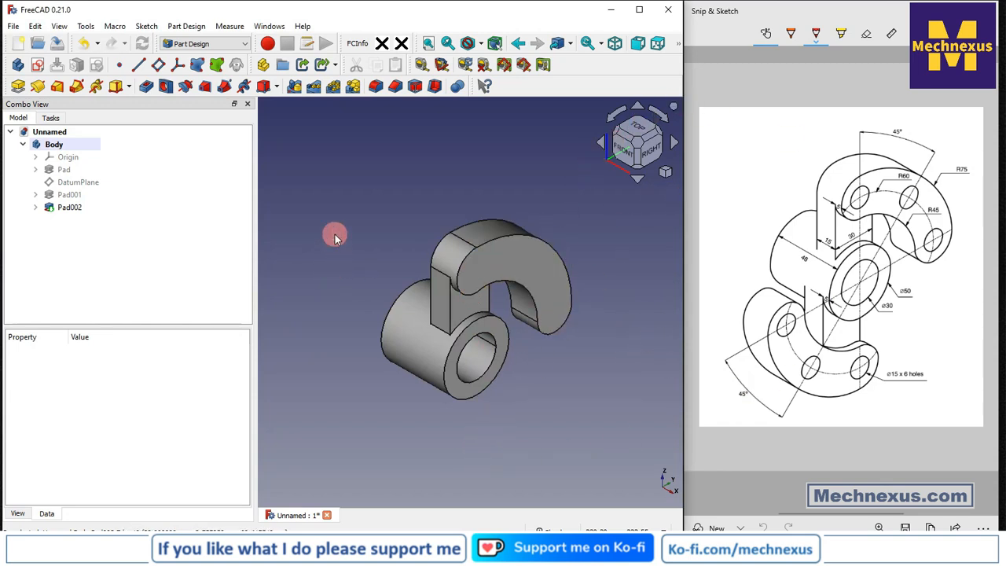
- Create a polar pattern of Pad001 and Pad002 about the normal sketch axis with 2 occurrences over 360°
{"action": "left_click", "coordinate": [333, 86]}
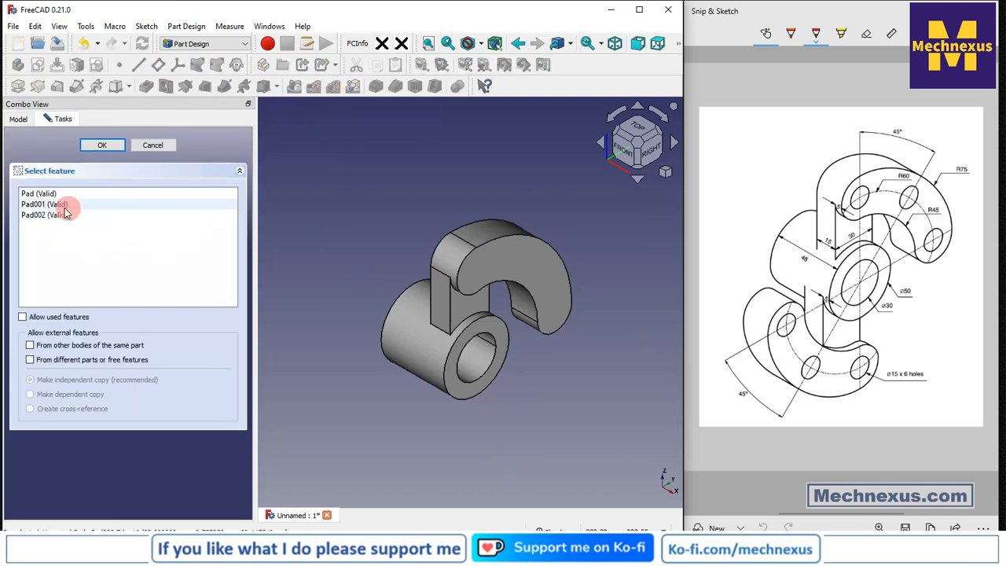
{"action": "left_click", "coordinate": [101, 145]}
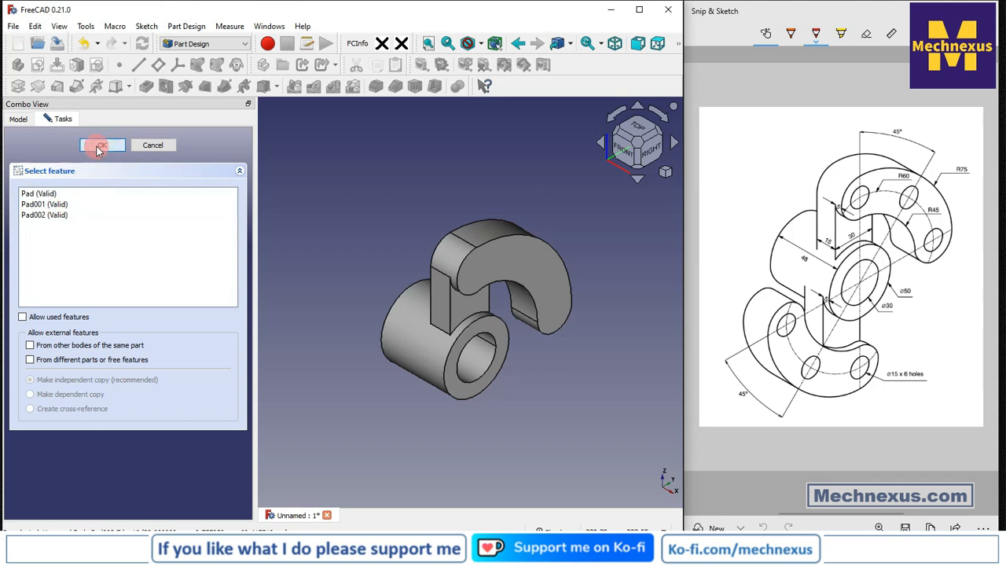
{"action": "left_click", "coordinate": [49, 204]}
{"action": "left_click", "coordinate": [58, 215]}
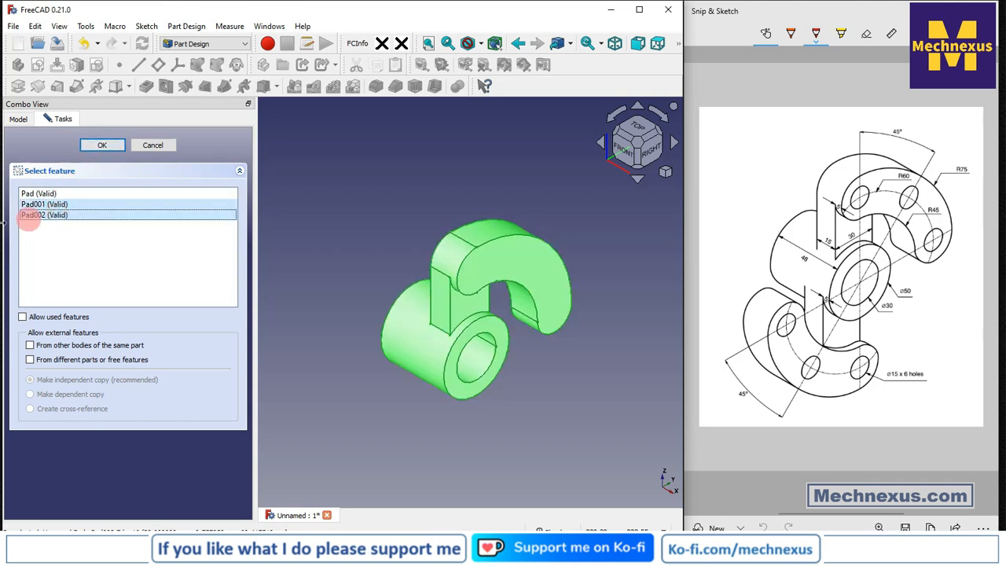
{"action": "left_click", "coordinate": [38, 194]}
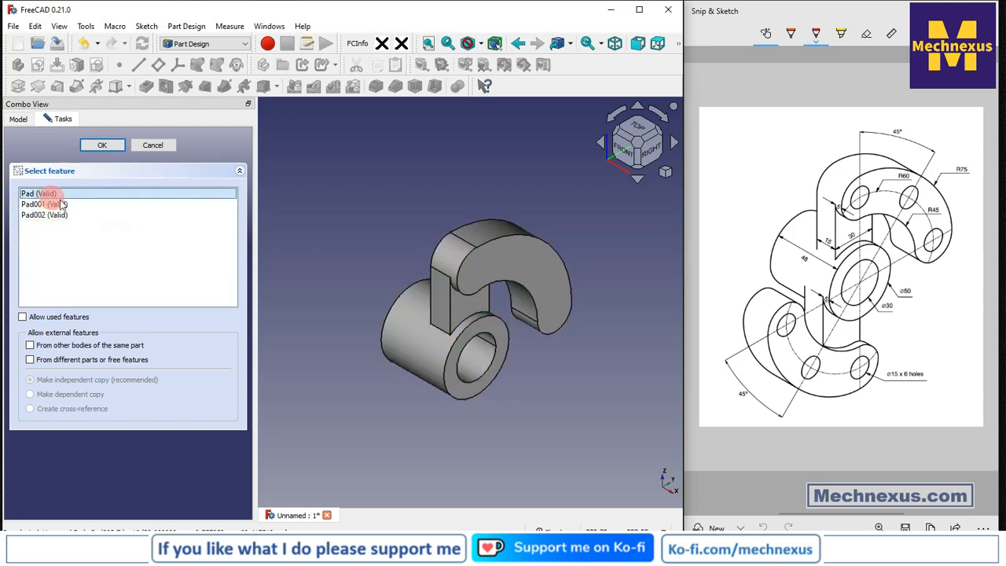
{"action": "left_click", "coordinate": [21, 121]}
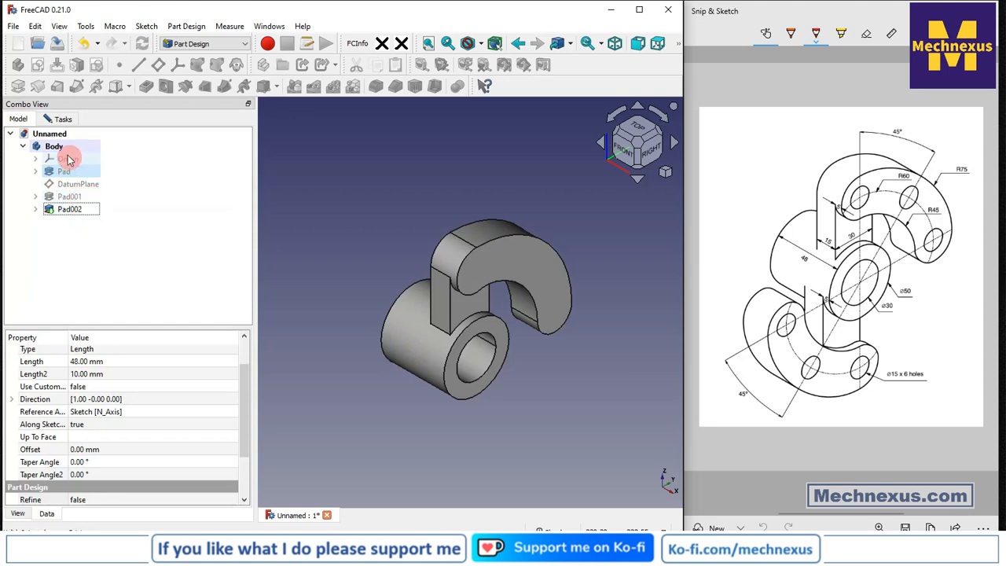
{"action": "left_click", "coordinate": [59, 119]}
{"action": "left_click", "coordinate": [63, 206]}
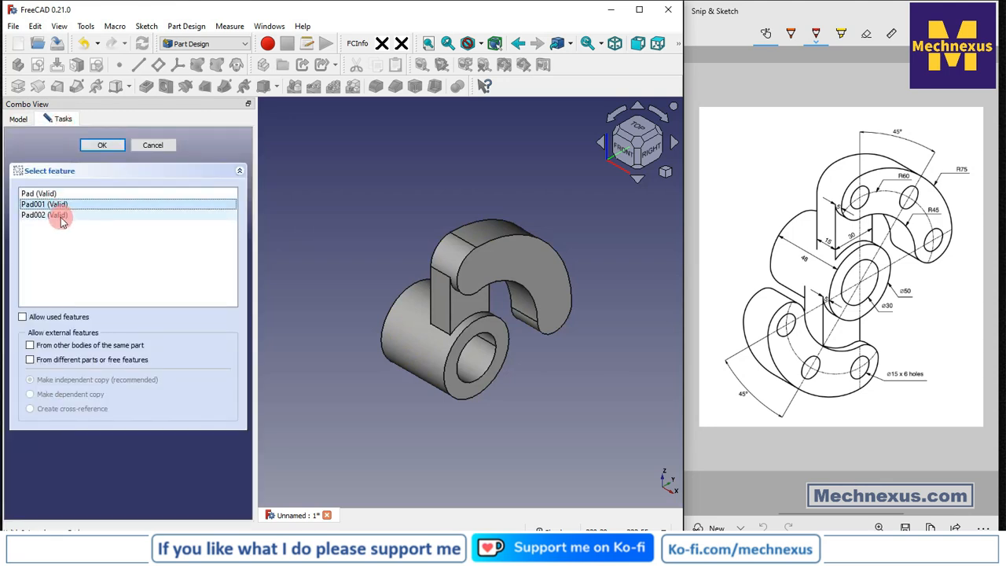
{"action": "left_click", "coordinate": [63, 215], "text": "ctrl"}
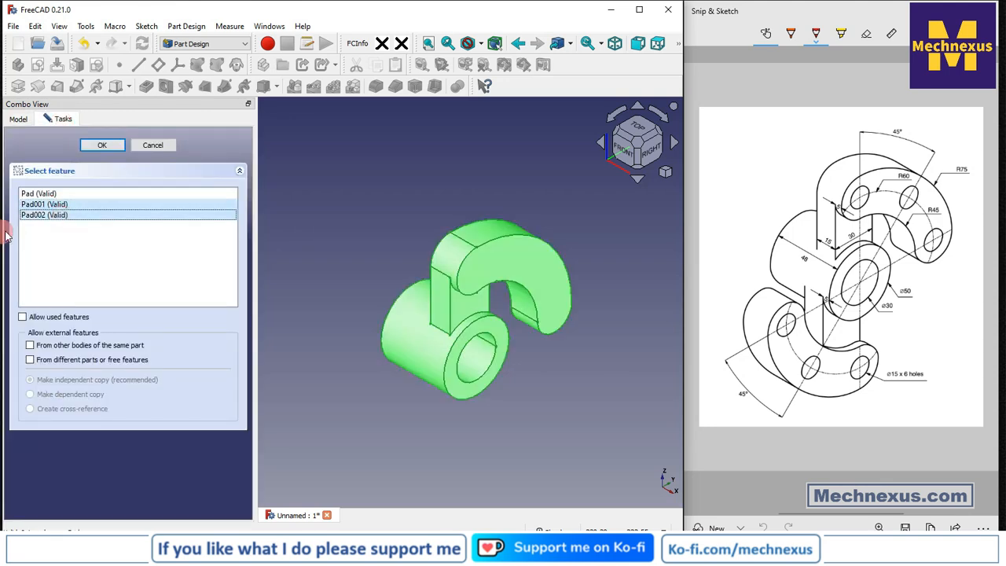
{"action": "left_click", "coordinate": [103, 147]}
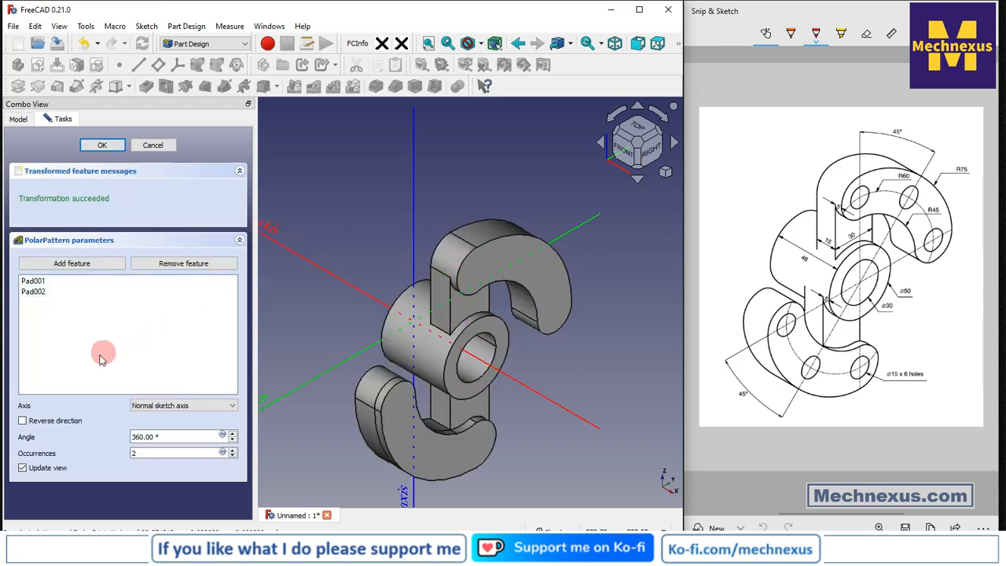
{"action": "scroll", "coordinate": [340, 295], "scroll_direction": "down", "scroll_amount": 2}
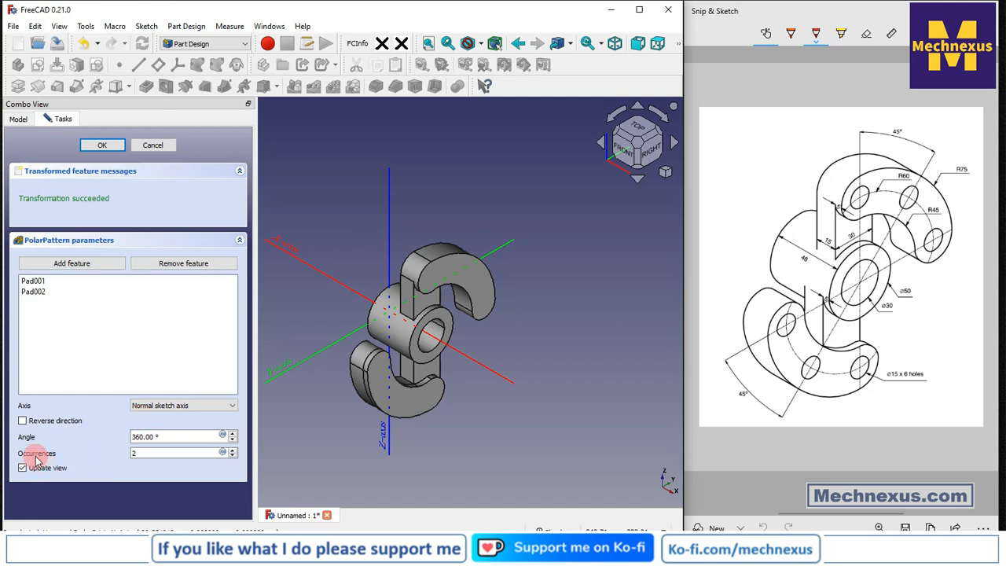
{"action": "left_click", "coordinate": [93, 149]}
- Set the polar pattern's Refine property to true
{"action": "left_click", "coordinate": [91, 222]}
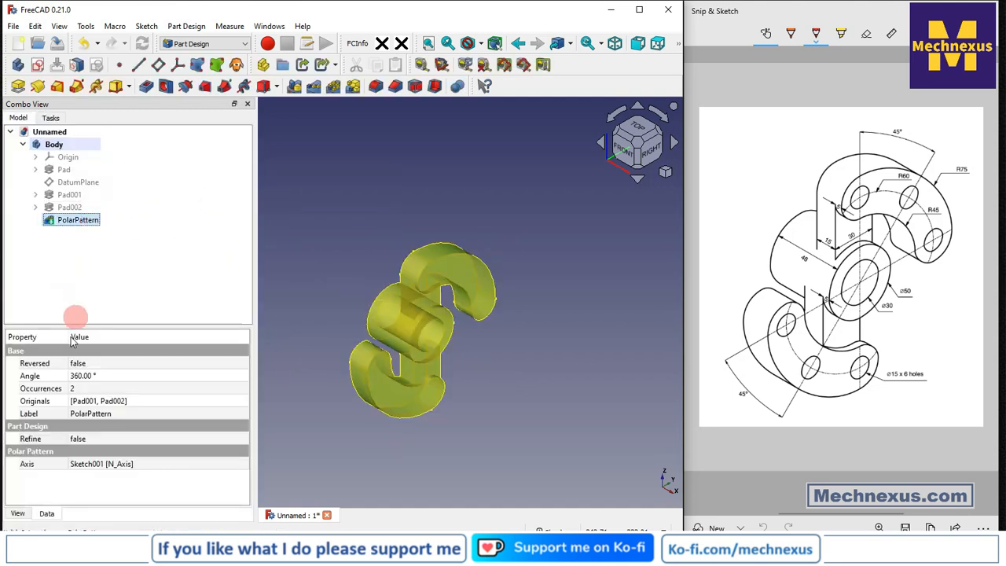
{"action": "left_click", "coordinate": [89, 439]}
{"action": "left_click", "coordinate": [94, 439]}
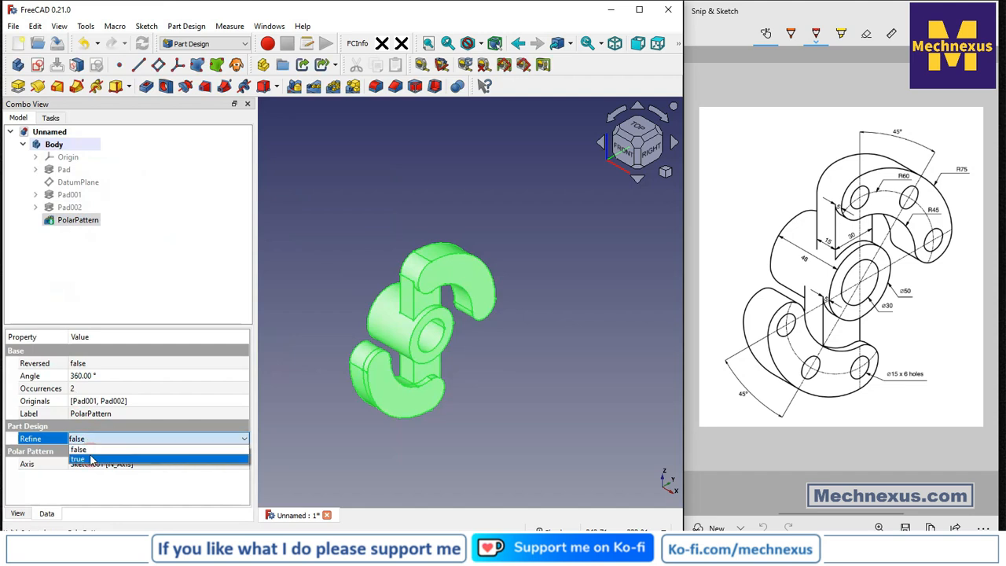
{"action": "left_click", "coordinate": [79, 459]}
{"action": "left_click", "coordinate": [306, 455]}
{"action": "scroll", "coordinate": [367, 419], "scroll_direction": "down", "scroll_amount": 2}
{"action": "scroll", "coordinate": [368, 417], "scroll_direction": "up", "scroll_amount": 4}
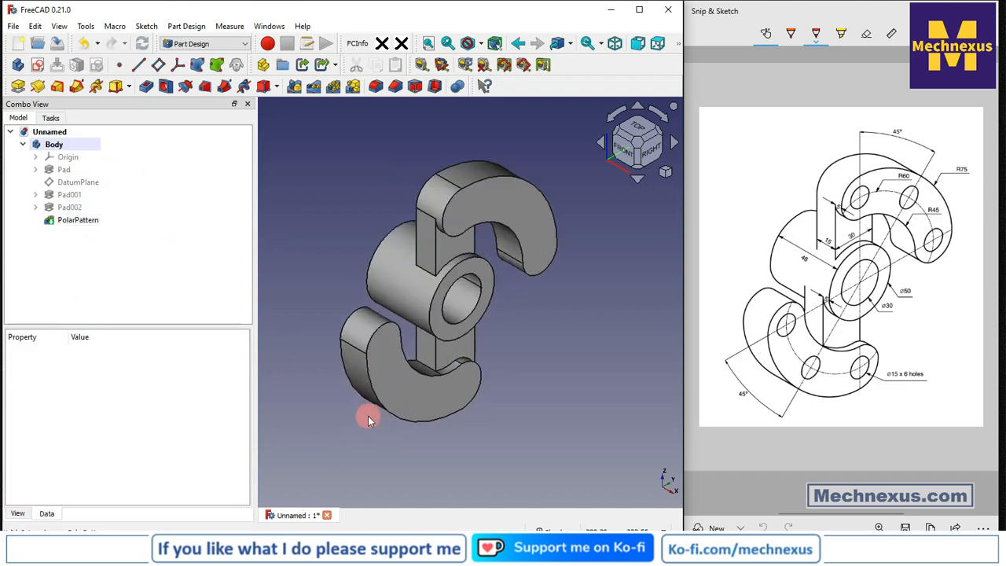
- Start a new sketch on the upper arm's curved front face
{"action": "scroll", "coordinate": [368, 416], "scroll_direction": "up", "scroll_amount": 2}
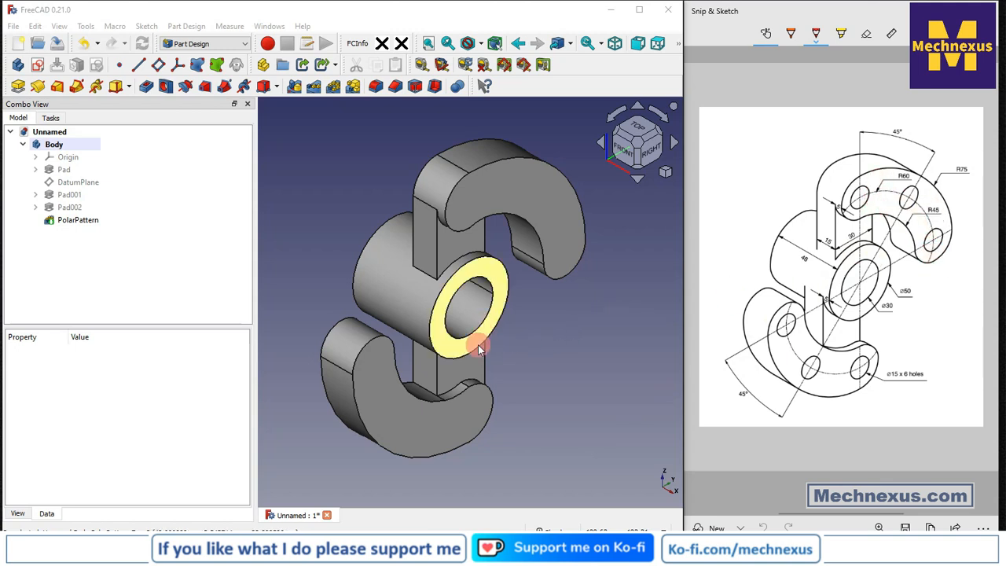
{"action": "left_click", "coordinate": [548, 184]}
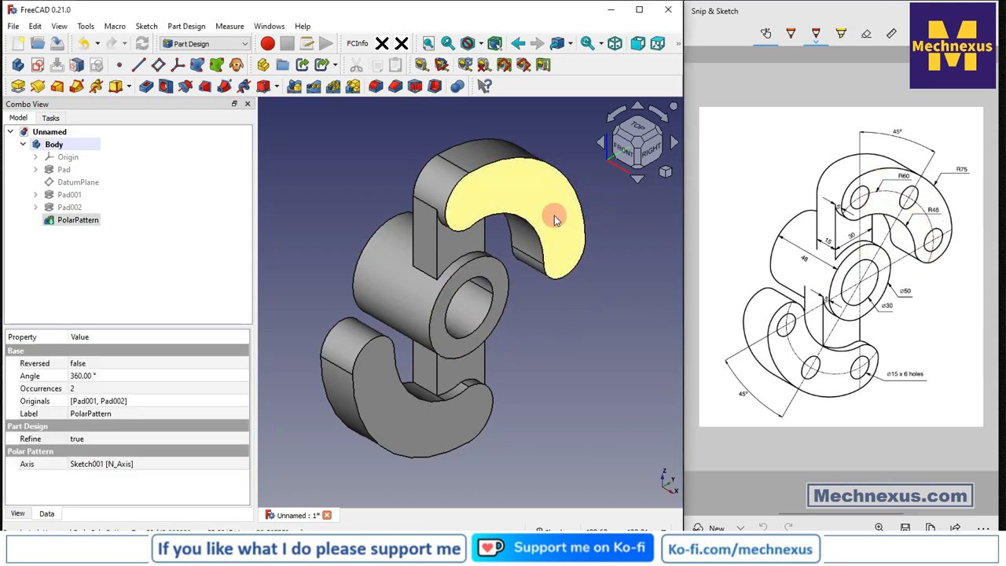
{"action": "right_click", "coordinate": [556, 215]}
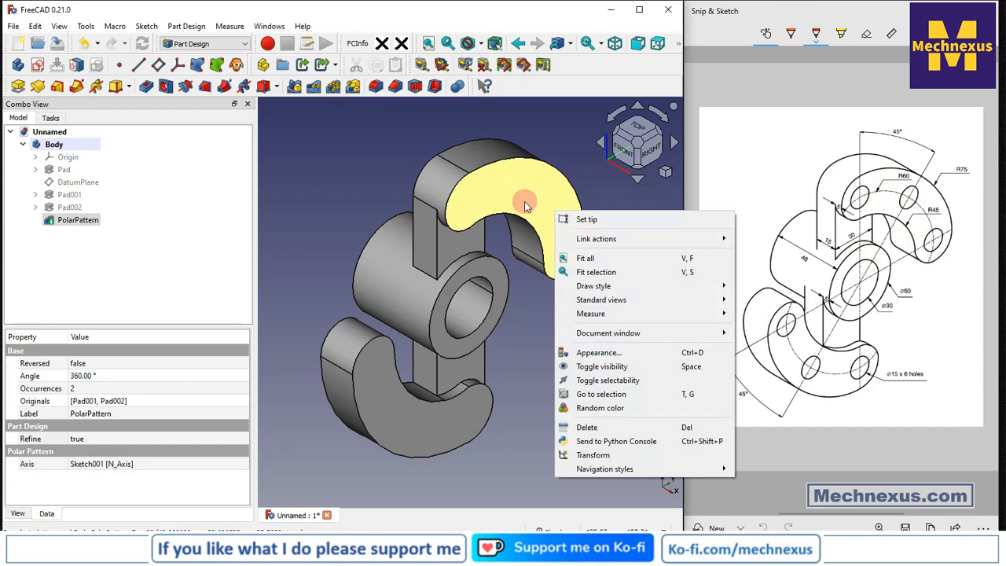
{"action": "left_click", "coordinate": [524, 203]}
{"action": "left_click", "coordinate": [605, 235]}
{"action": "left_click", "coordinate": [476, 202]}
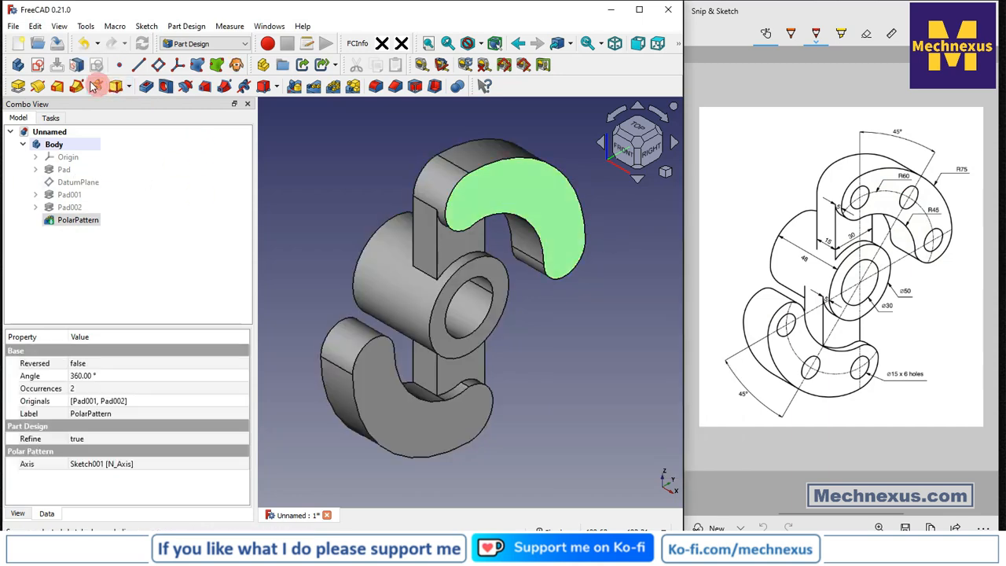
{"action": "left_click", "coordinate": [40, 66]}
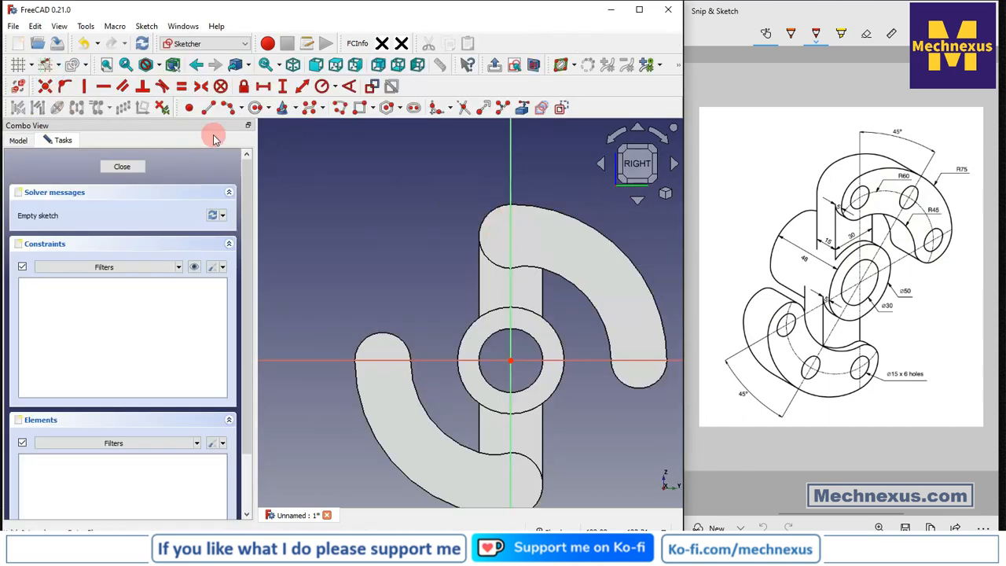
- Draw a circle centred on the origin, running roughly along the middle of the upper arm
{"action": "left_click", "coordinate": [511, 361]}
{"action": "left_click", "coordinate": [580, 252]}
{"action": "scroll", "coordinate": [458, 246], "scroll_direction": "down", "scroll_amount": 2}
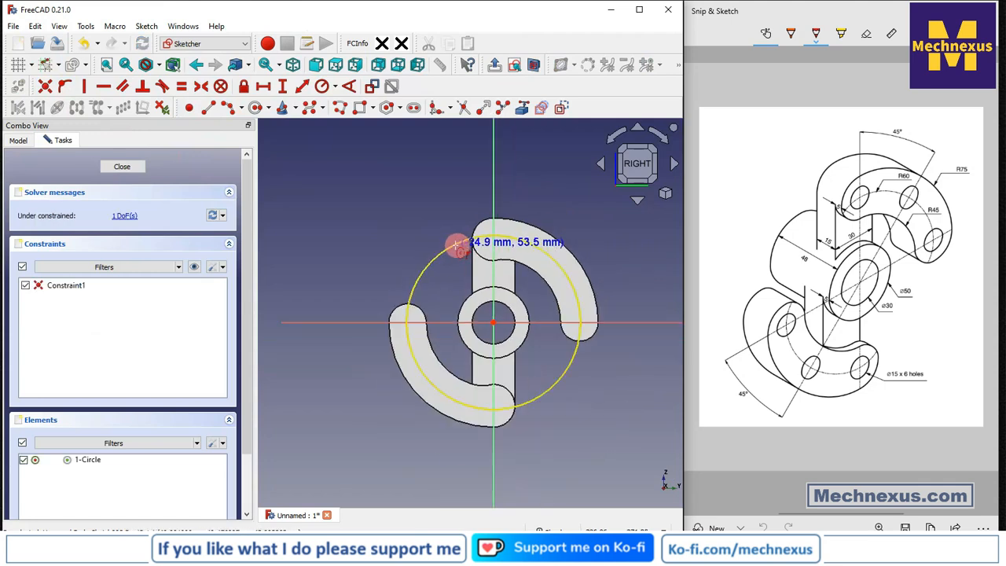
{"action": "scroll", "coordinate": [511, 334], "scroll_direction": "up", "scroll_amount": 2}
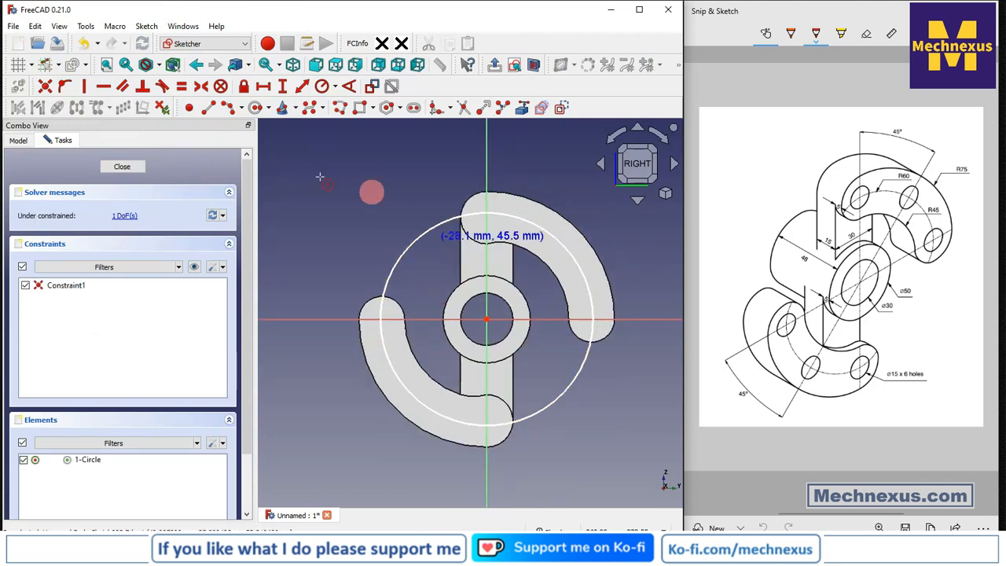
- Constrain the circle's diameter to 120 mm and convert it to construction geometry
{"action": "left_click", "coordinate": [336, 88]}
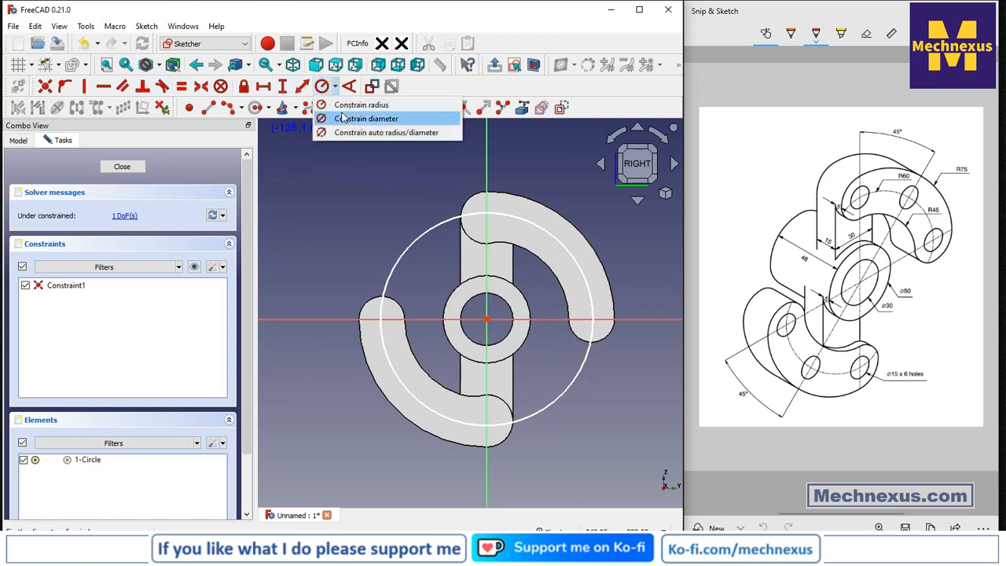
{"action": "left_click", "coordinate": [362, 116]}
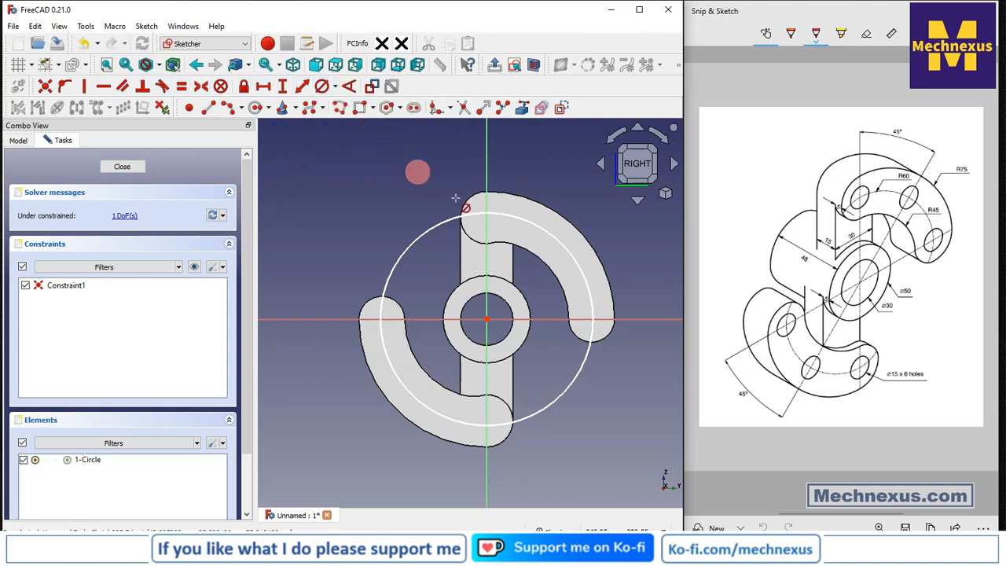
{"action": "left_click", "coordinate": [503, 214]}
{"action": "type", "text": "120"}
{"action": "key", "text": "Return"}
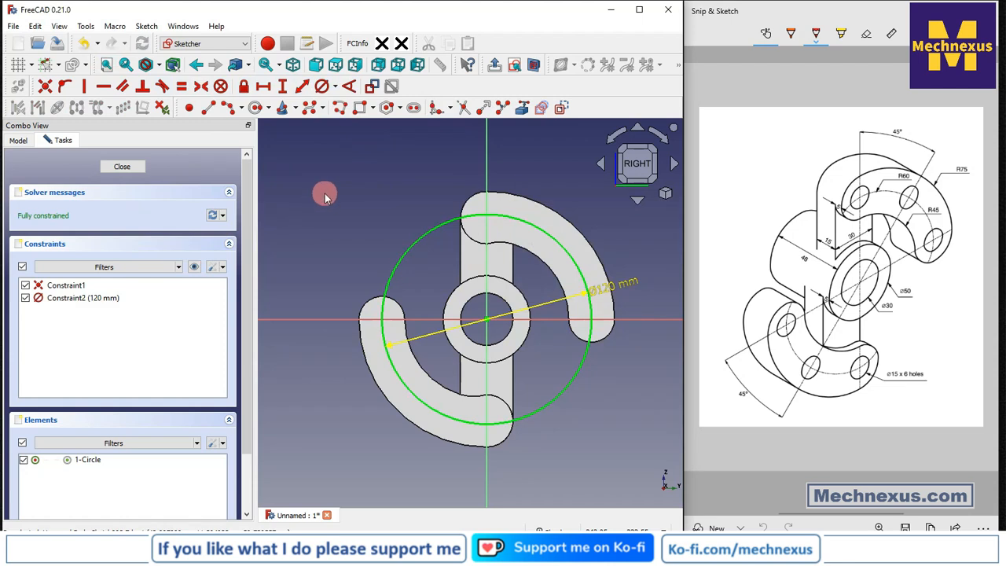
{"action": "left_click", "coordinate": [412, 242]}
{"action": "left_click", "coordinate": [560, 109]}
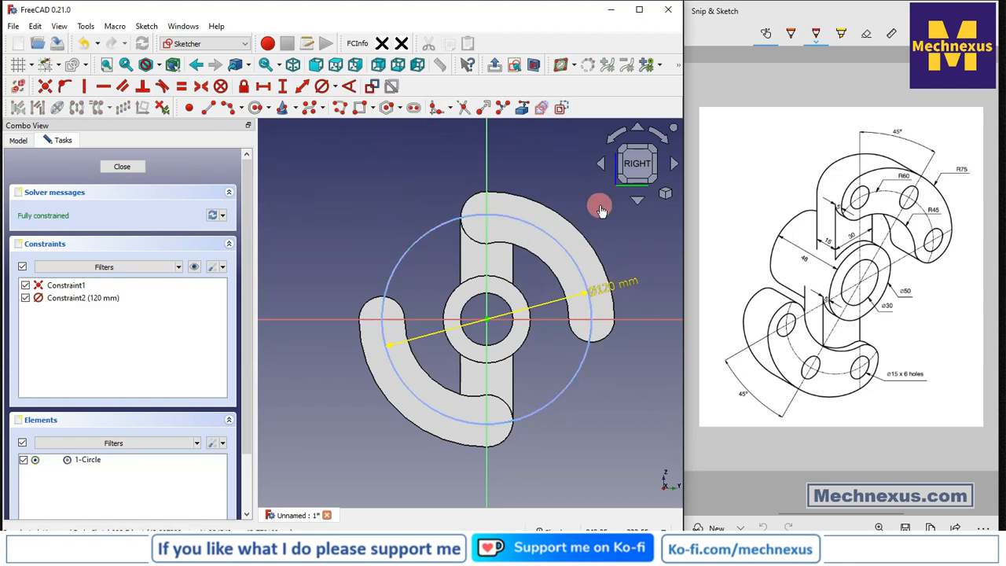
- Reposition the diameter dimension and draw a diagonal line from the origin across the upper arm to beyond its outer edge
{"action": "scroll", "coordinate": [604, 272], "scroll_direction": "up", "scroll_amount": 2}
{"action": "left_click_drag", "start_coordinate": [608, 289], "coordinate": [604, 234]}
{"action": "scroll", "coordinate": [598, 299], "scroll_direction": "up", "scroll_amount": 2}
{"action": "scroll", "coordinate": [497, 348], "scroll_direction": "down", "scroll_amount": 1}
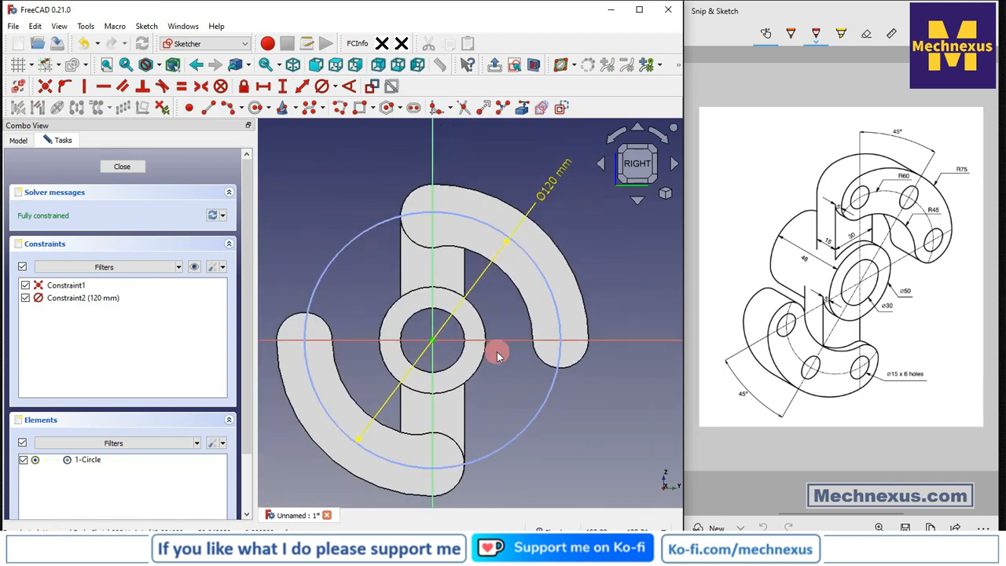
{"action": "scroll", "coordinate": [500, 348], "scroll_direction": "up", "scroll_amount": 1}
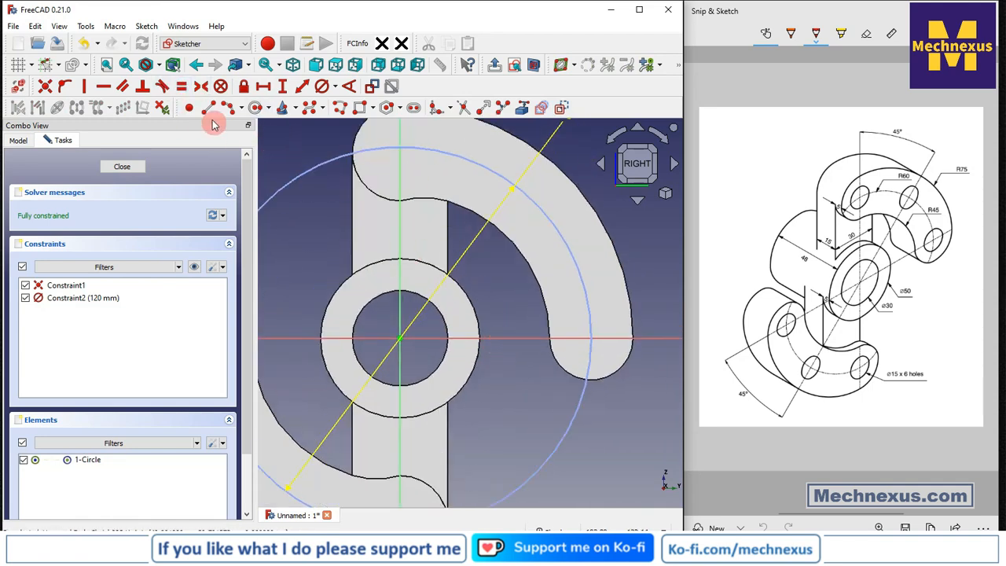
{"action": "left_click", "coordinate": [399, 338]}
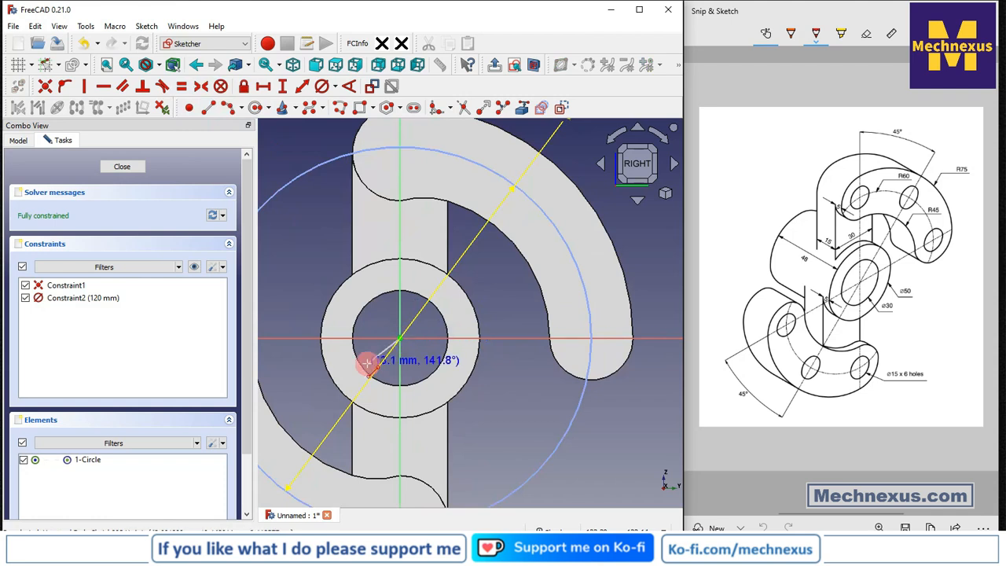
{"action": "scroll", "coordinate": [368, 359], "scroll_direction": "down", "scroll_amount": 3}
{"action": "left_click", "coordinate": [525, 244]}
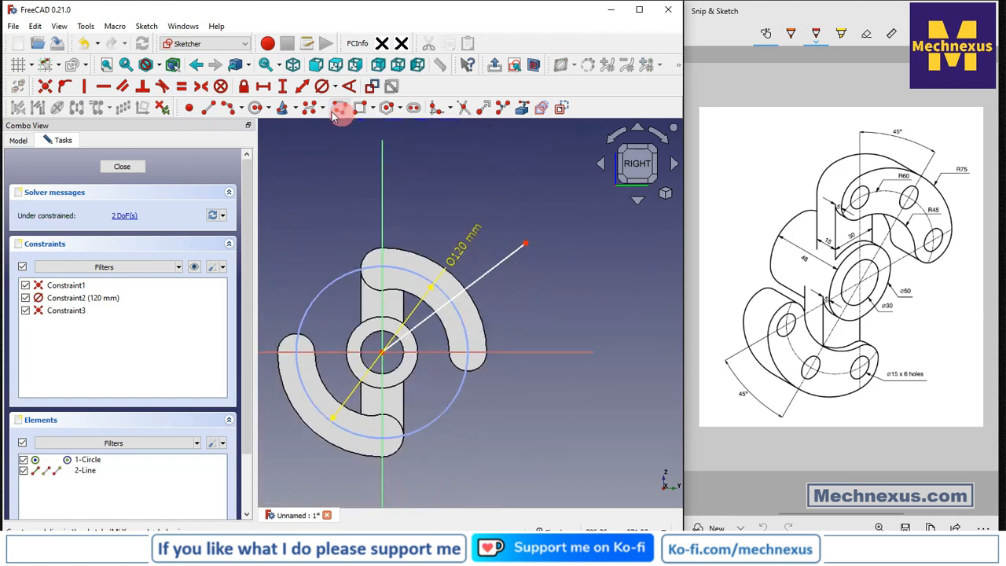
- Constrain the angle between the diagonal line and the horizontal axis to 45°
{"action": "left_click", "coordinate": [354, 89]}
{"action": "left_click", "coordinate": [483, 270]}
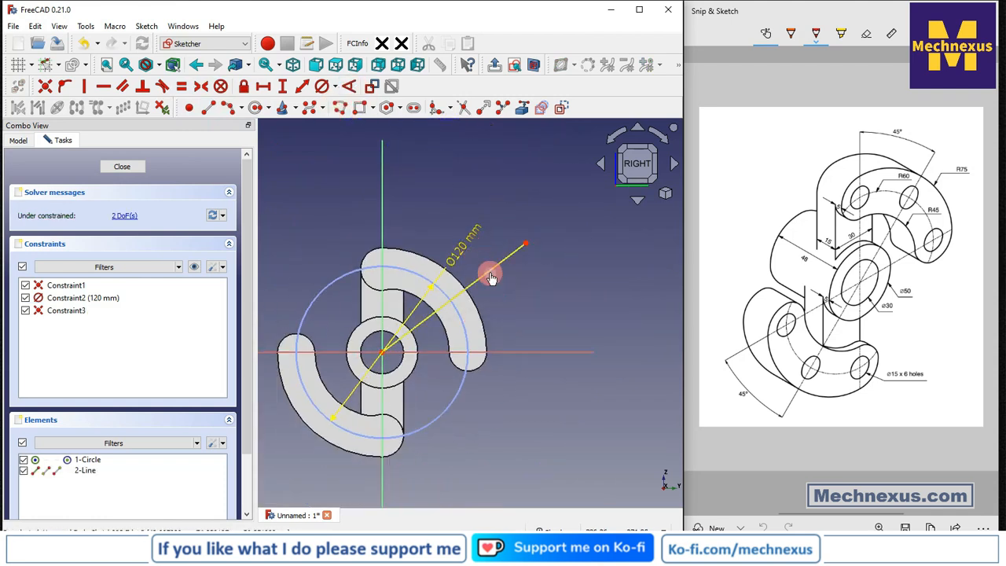
{"action": "left_click", "coordinate": [499, 352]}
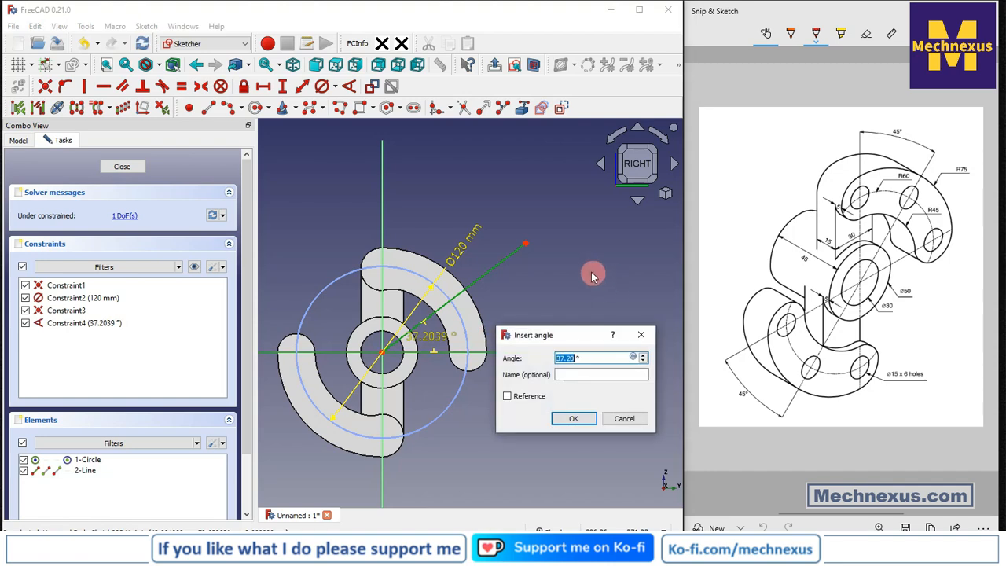
{"action": "type", "text": "45"}
{"action": "key", "text": "Return"}
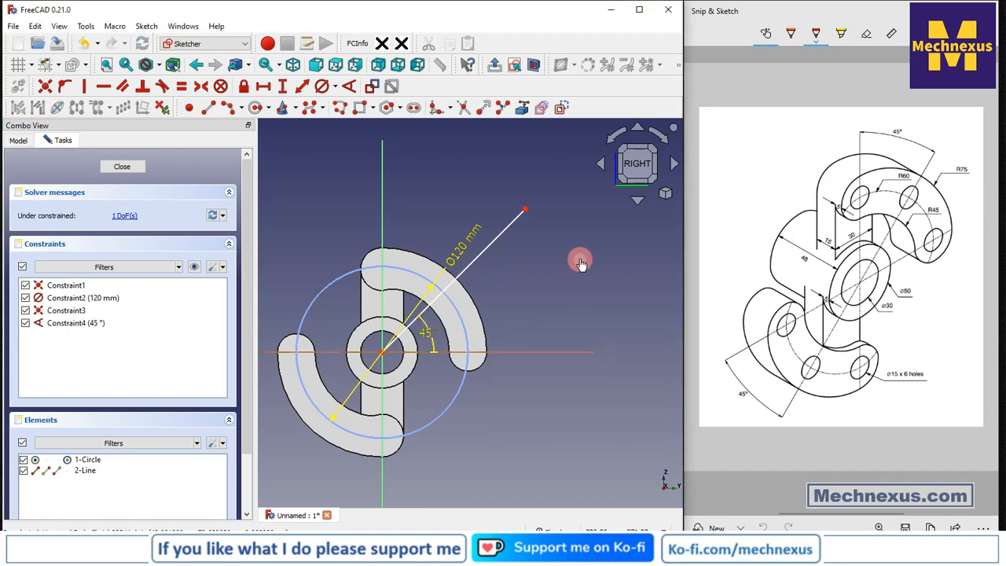
- Constrain the diagonal line's outer endpoint to lie on the 120 mm construction circle
{"action": "scroll", "coordinate": [412, 232], "scroll_direction": "up", "scroll_amount": 3}
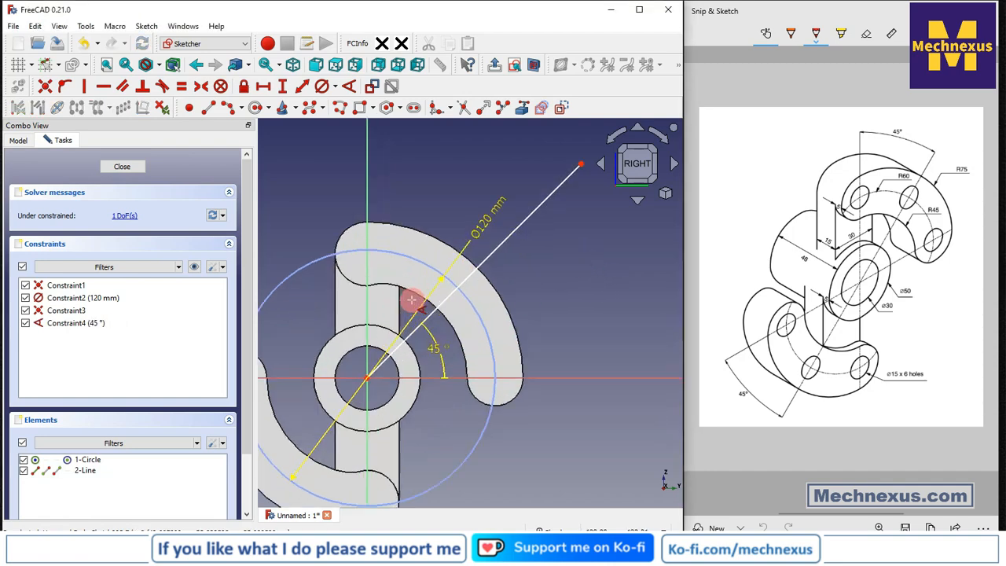
{"action": "left_click", "coordinate": [482, 299]}
{"action": "scroll", "coordinate": [422, 314], "scroll_direction": "down", "scroll_amount": 2}
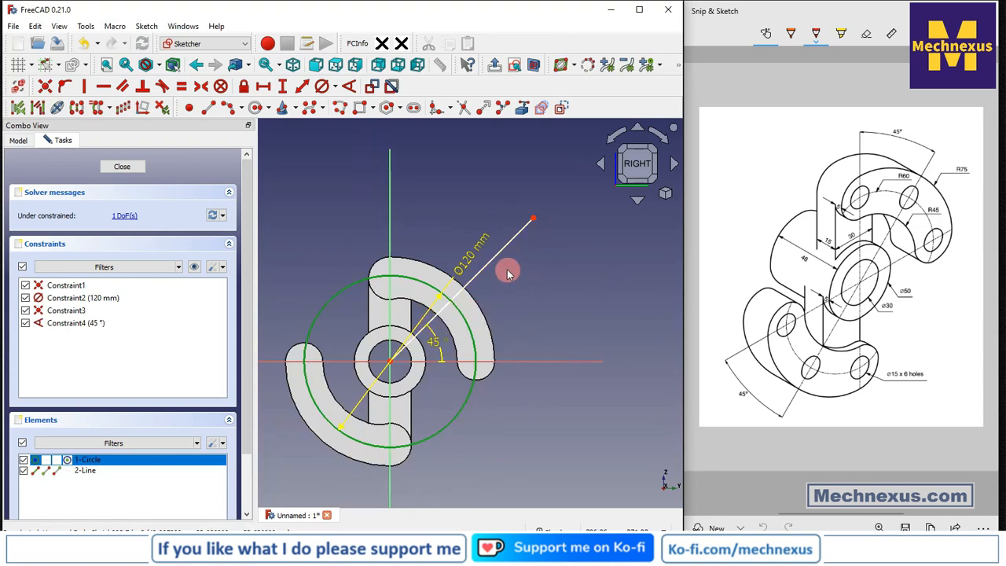
{"action": "scroll", "coordinate": [512, 270], "scroll_direction": "up", "scroll_amount": 2}
{"action": "left_click", "coordinate": [546, 195]}
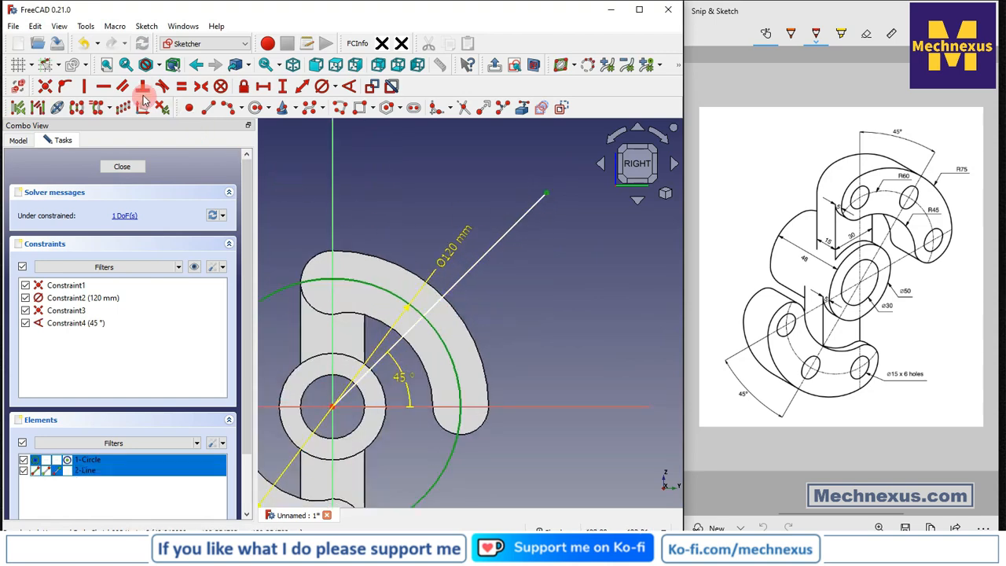
{"action": "left_click", "coordinate": [65, 86]}
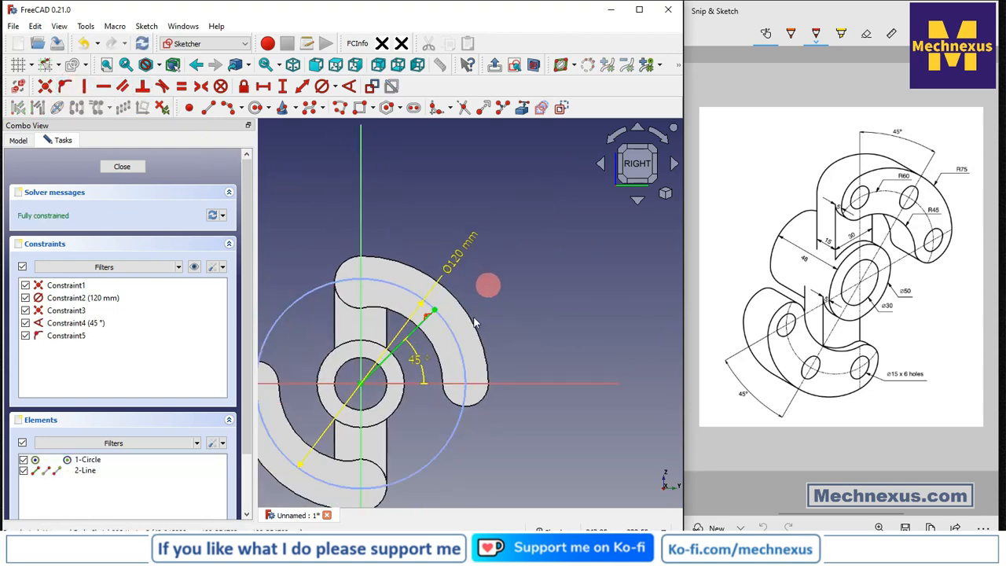
- Convert the 45° line to construction geometry
{"action": "scroll", "coordinate": [417, 324], "scroll_direction": "up", "scroll_amount": 2}
{"action": "left_click", "coordinate": [417, 322]}
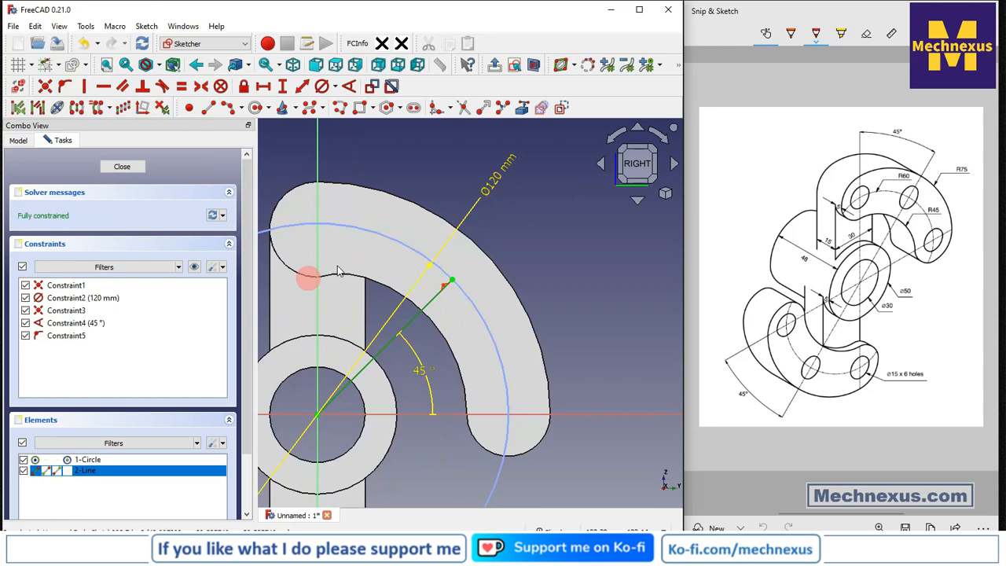
{"action": "left_click", "coordinate": [563, 108]}
{"action": "left_click", "coordinate": [720, 235]}
{"action": "scroll", "coordinate": [594, 286], "scroll_direction": "down", "scroll_amount": 3}
{"action": "scroll", "coordinate": [563, 305], "scroll_direction": "up", "scroll_amount": 2}
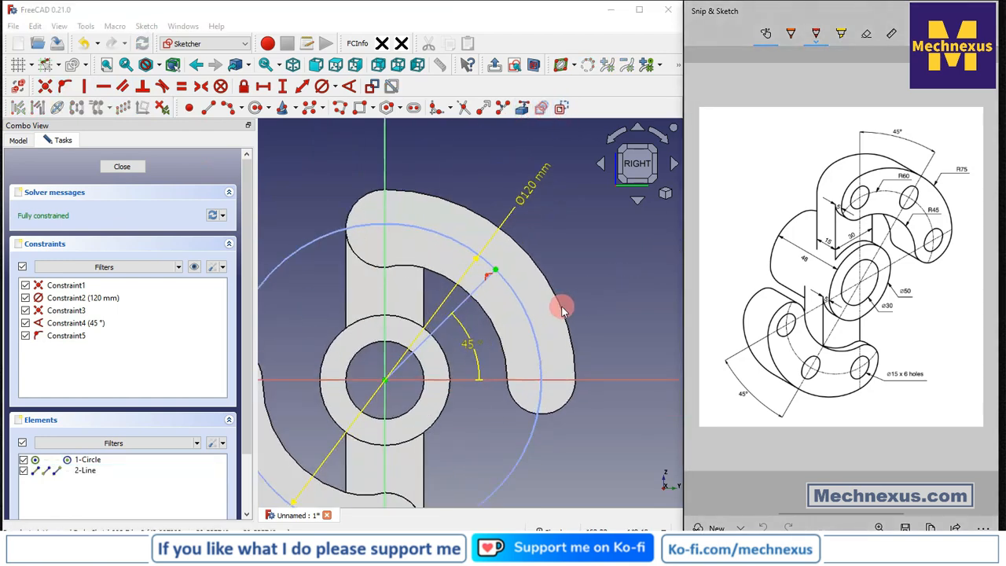
- Draw three hole circles centred on the construction circle: near the vertical axis, at the 45° line's endpoint, and near the horizontal axis
{"action": "left_click", "coordinate": [257, 108]}
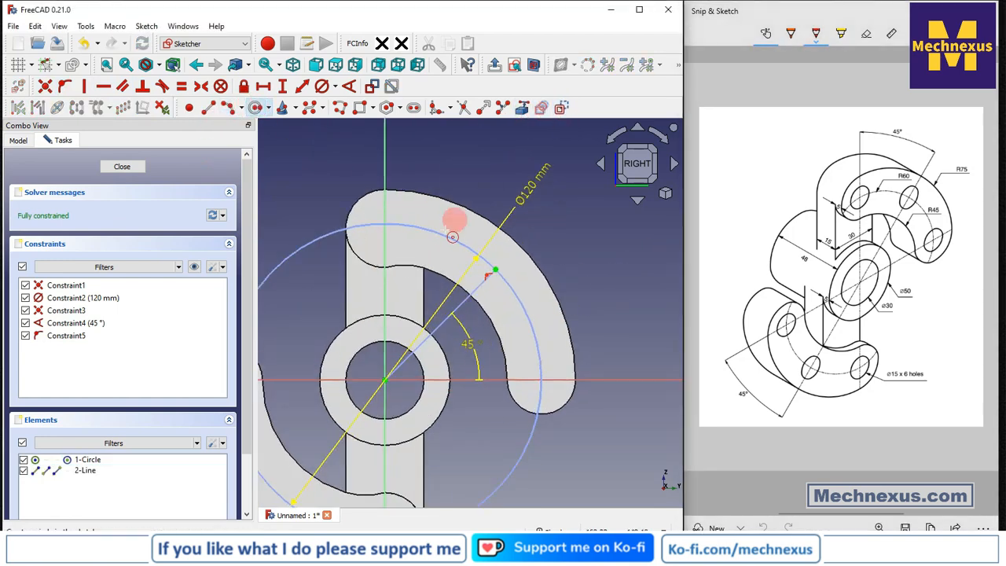
{"action": "left_click", "coordinate": [387, 225]}
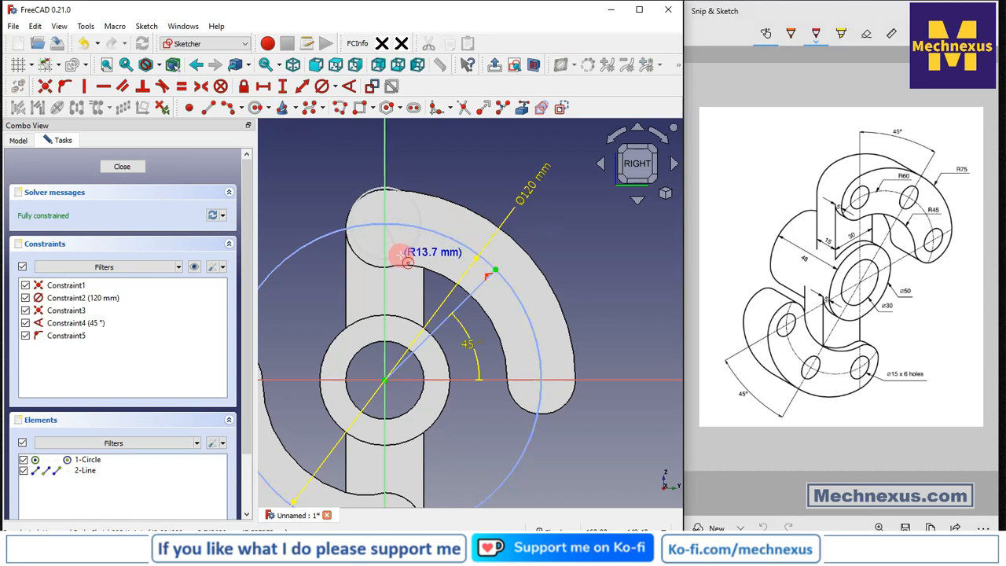
{"action": "left_click", "coordinate": [400, 250]}
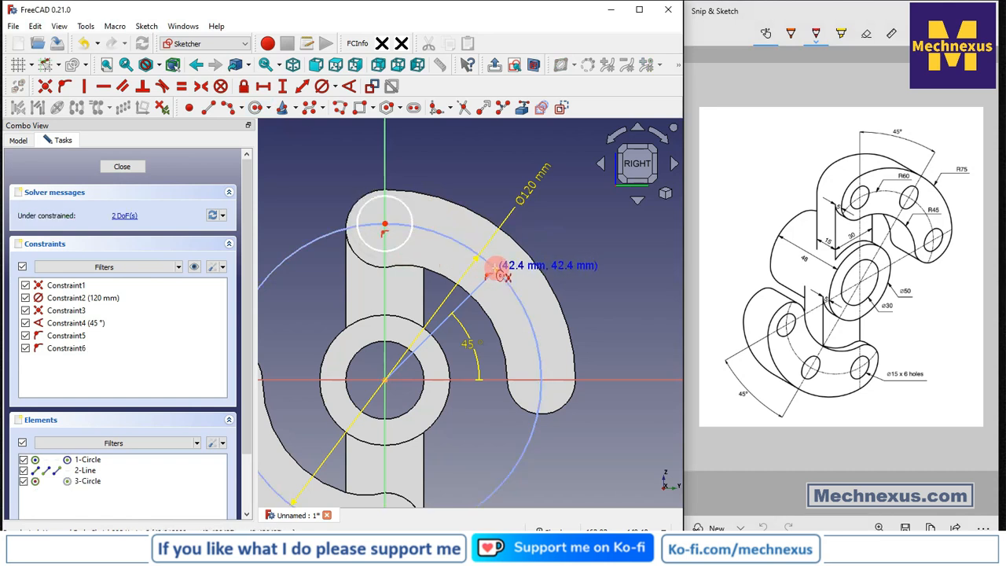
{"action": "left_click", "coordinate": [493, 275]}
{"action": "left_click", "coordinate": [511, 289]}
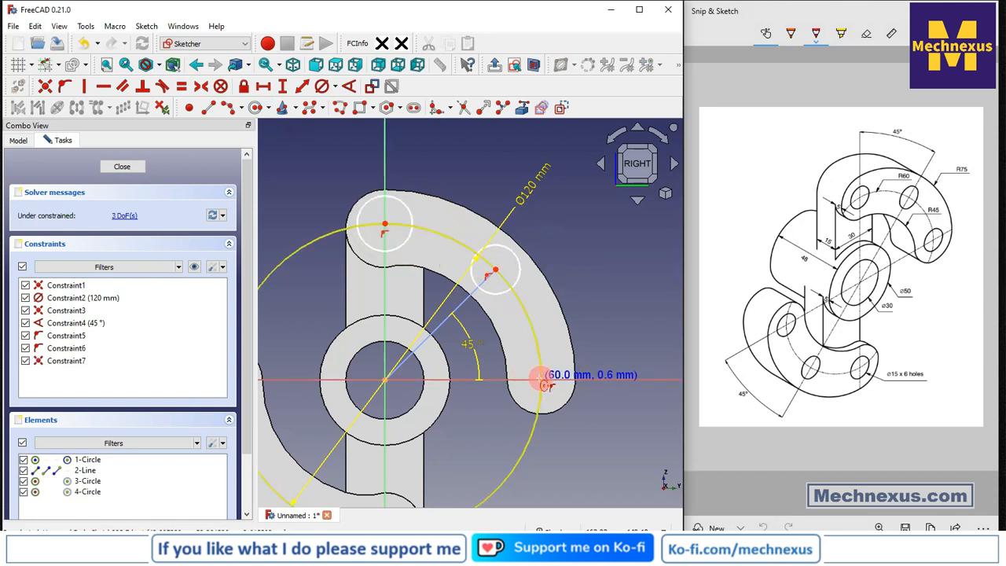
{"action": "left_click", "coordinate": [541, 379]}
{"action": "left_click", "coordinate": [546, 403]}
{"action": "scroll", "coordinate": [538, 288], "scroll_direction": "down", "scroll_amount": 2}
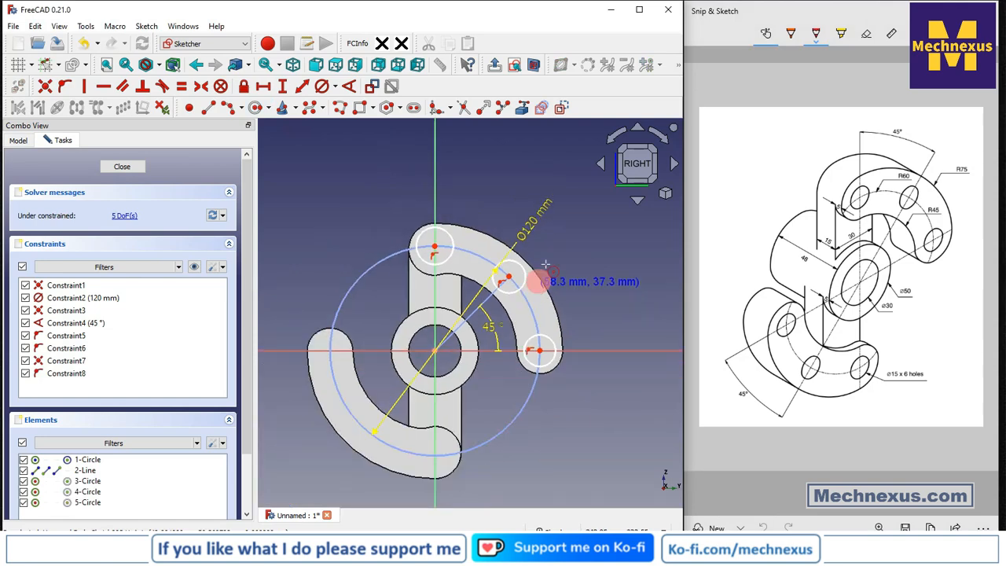
- Constrain the centre of the uppermost hole circle to lie on the vertical axis
{"action": "scroll", "coordinate": [550, 263], "scroll_direction": "up", "scroll_amount": 2}
{"action": "scroll", "coordinate": [369, 248], "scroll_direction": "up", "scroll_amount": 2}
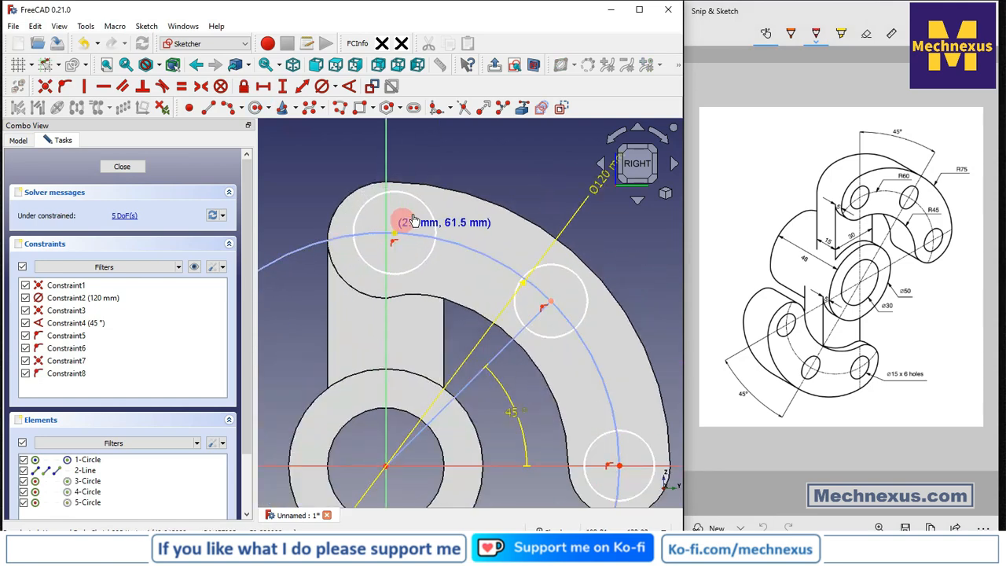
{"action": "left_click", "coordinate": [397, 244]}
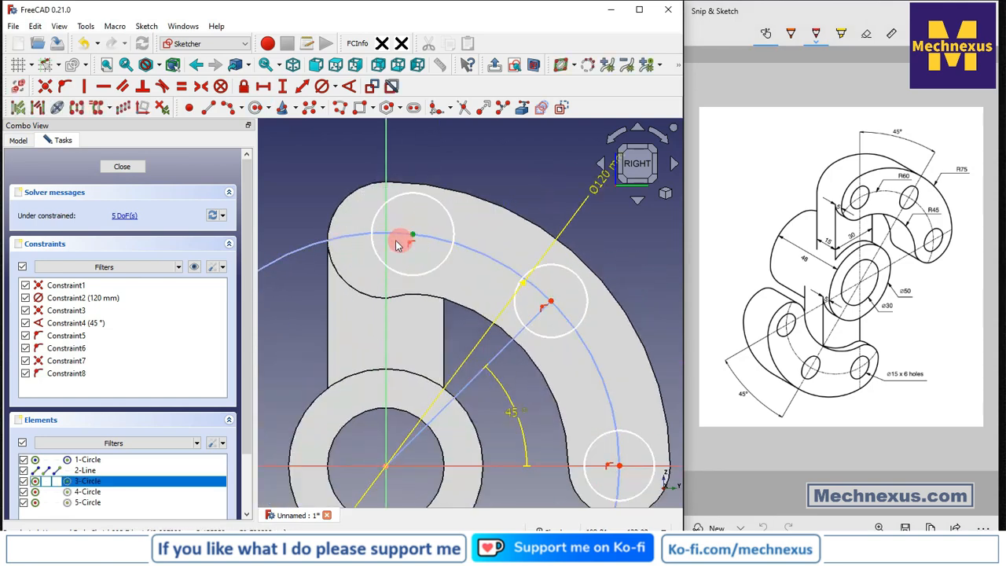
{"action": "left_click", "coordinate": [387, 247]}
{"action": "left_click", "coordinate": [64, 85]}
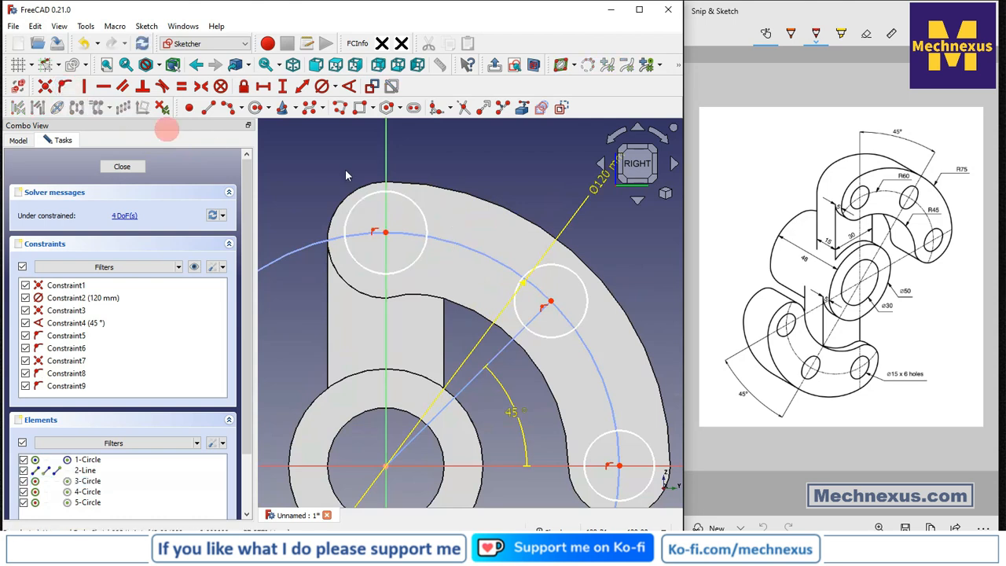
- Shift the hole circle at the arm's lower end up slightly and constrain its centre to the horizontal axis
{"action": "scroll", "coordinate": [348, 170], "scroll_direction": "down", "scroll_amount": 2}
{"action": "scroll", "coordinate": [466, 261], "scroll_direction": "up", "scroll_amount": 1}
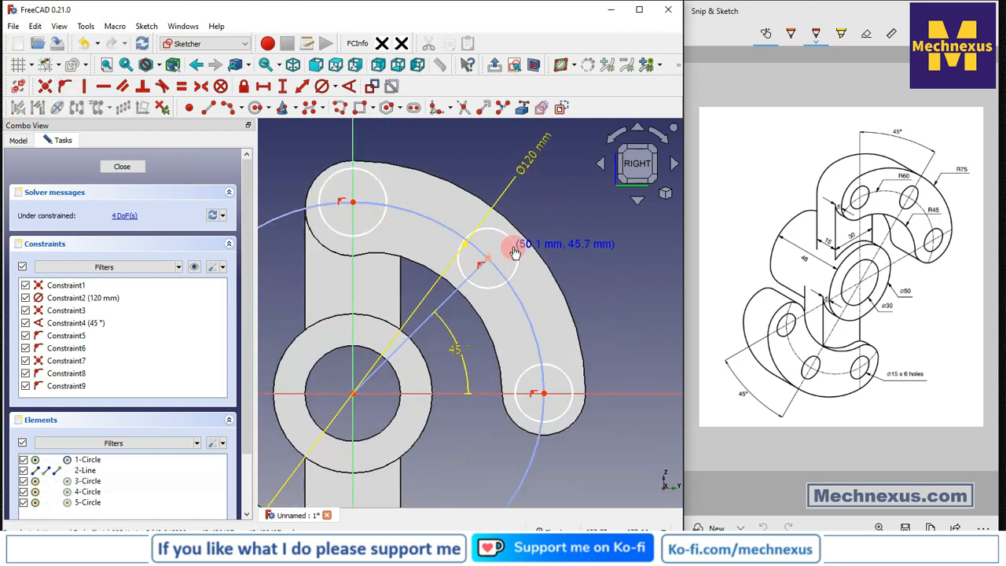
{"action": "left_click_drag", "start_coordinate": [545, 393], "coordinate": [546, 360]}
{"action": "left_click", "coordinate": [543, 364]}
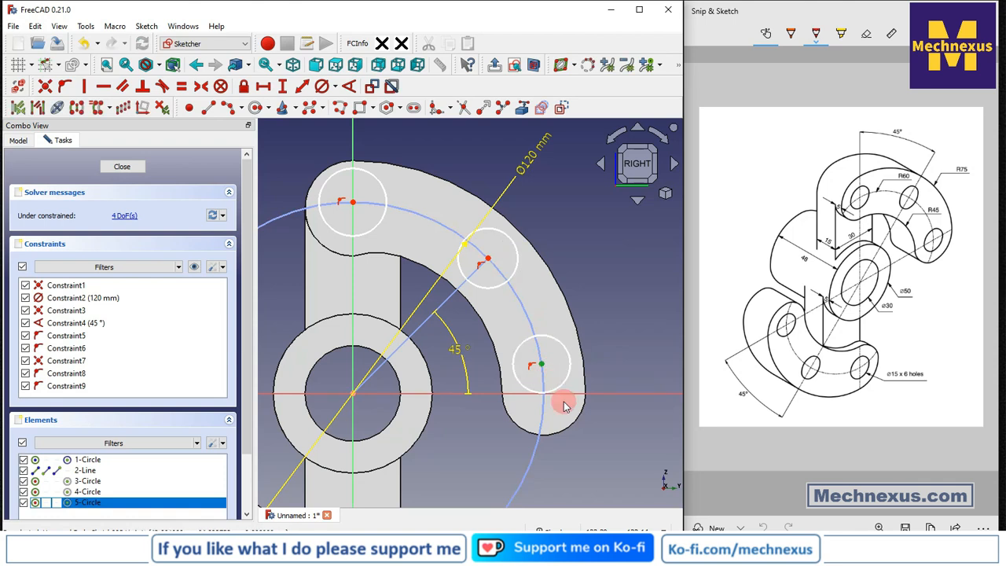
{"action": "left_click", "coordinate": [567, 395]}
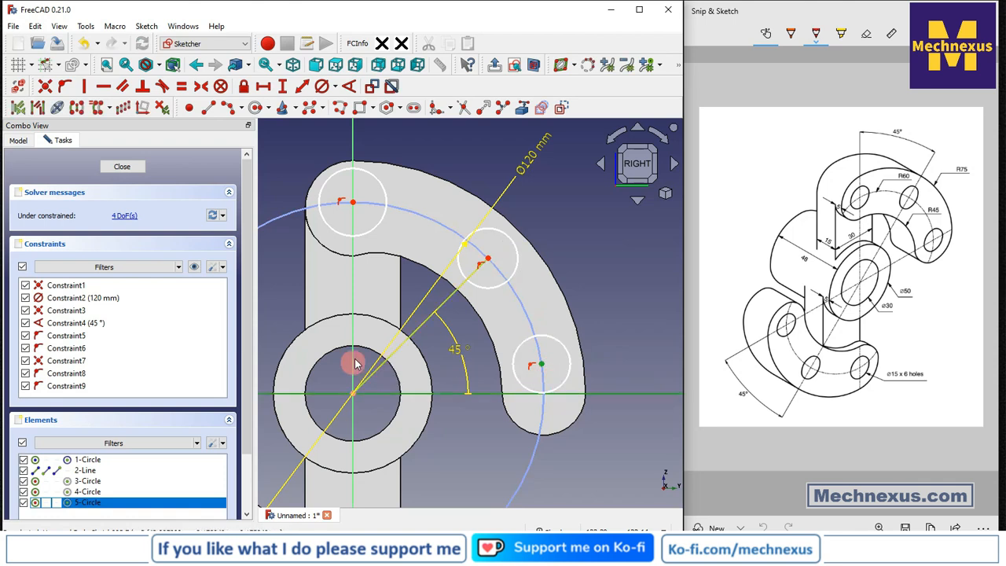
{"action": "left_click", "coordinate": [67, 88]}
- Apply an equal constraint to the three hole circles on the upper arm
{"action": "scroll", "coordinate": [446, 289], "scroll_direction": "down", "scroll_amount": 3}
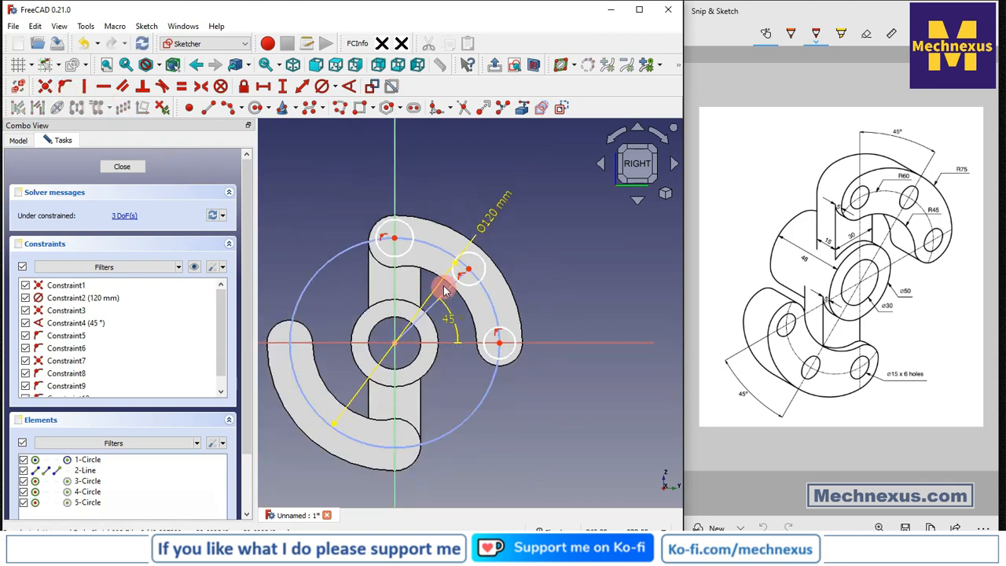
{"action": "left_click", "coordinate": [412, 238]}
{"action": "left_click", "coordinate": [480, 261]}
{"action": "left_click", "coordinate": [512, 328]}
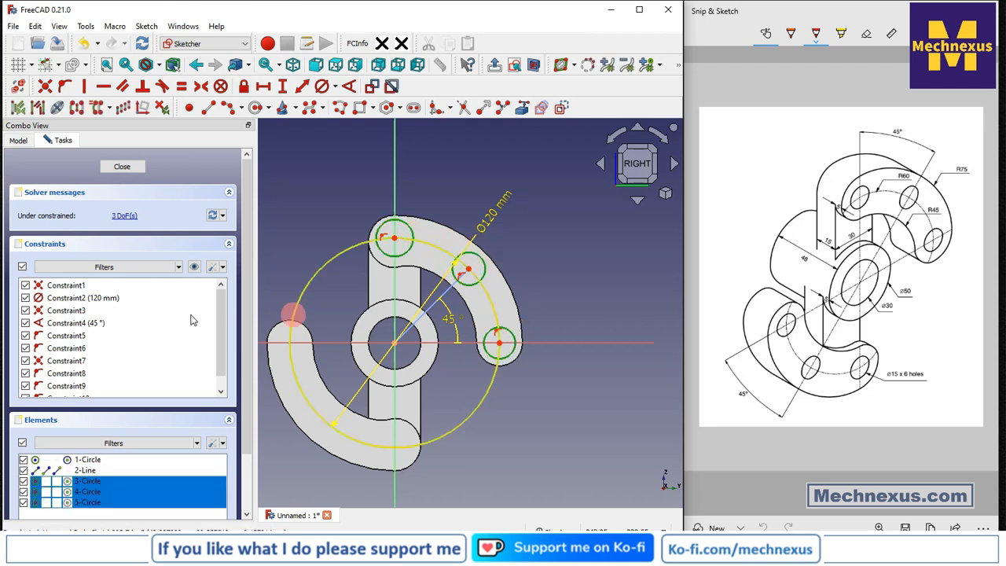
{"action": "left_click", "coordinate": [187, 91]}
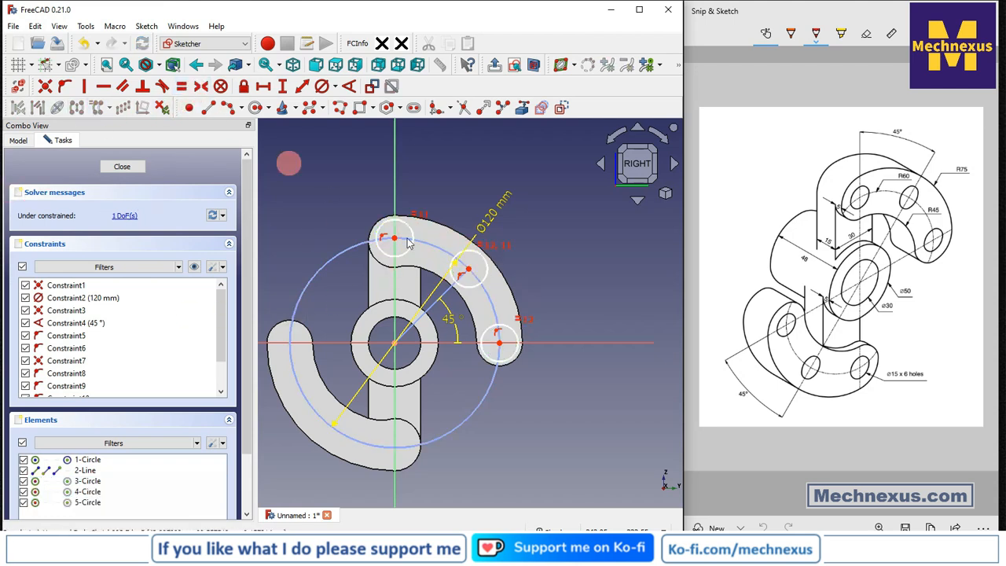
- Constrain the uppermost hole circle's diameter to 15 mm and close the sketch
{"action": "scroll", "coordinate": [427, 281], "scroll_direction": "up", "scroll_amount": 3}
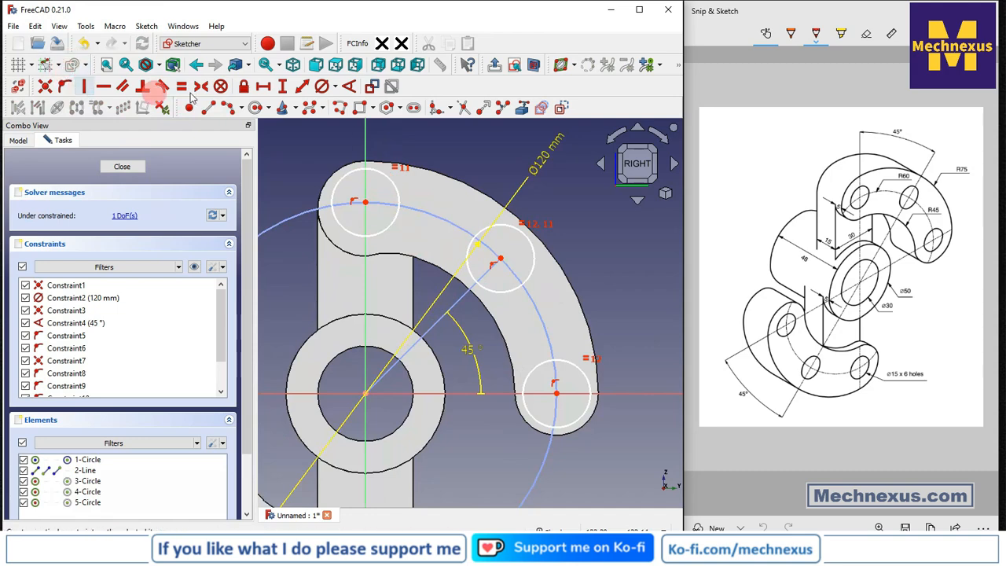
{"action": "left_click", "coordinate": [390, 178]}
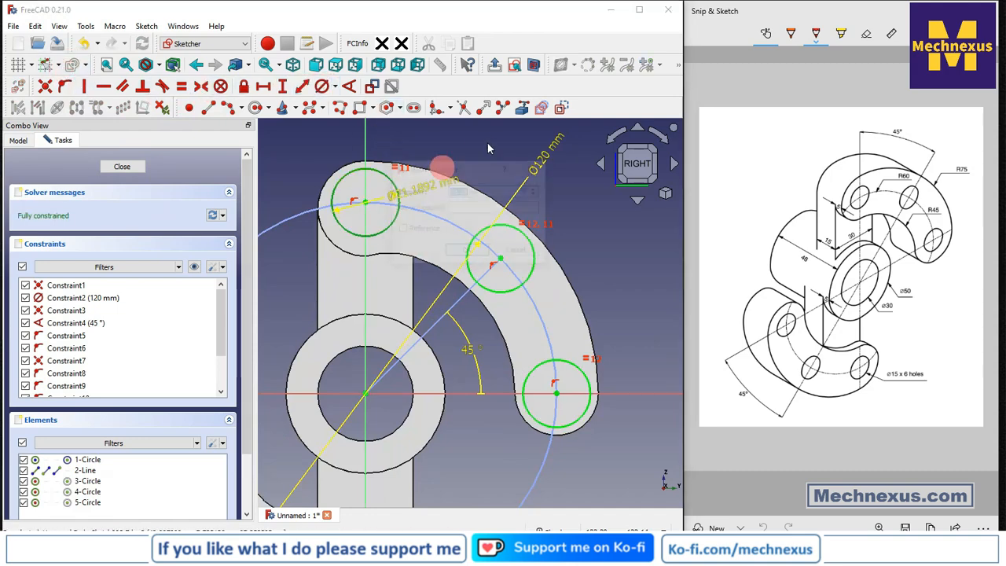
{"action": "type", "text": "15"}
{"action": "key", "text": "Return"}
{"action": "scroll", "coordinate": [424, 252], "scroll_direction": "down", "scroll_amount": 3}
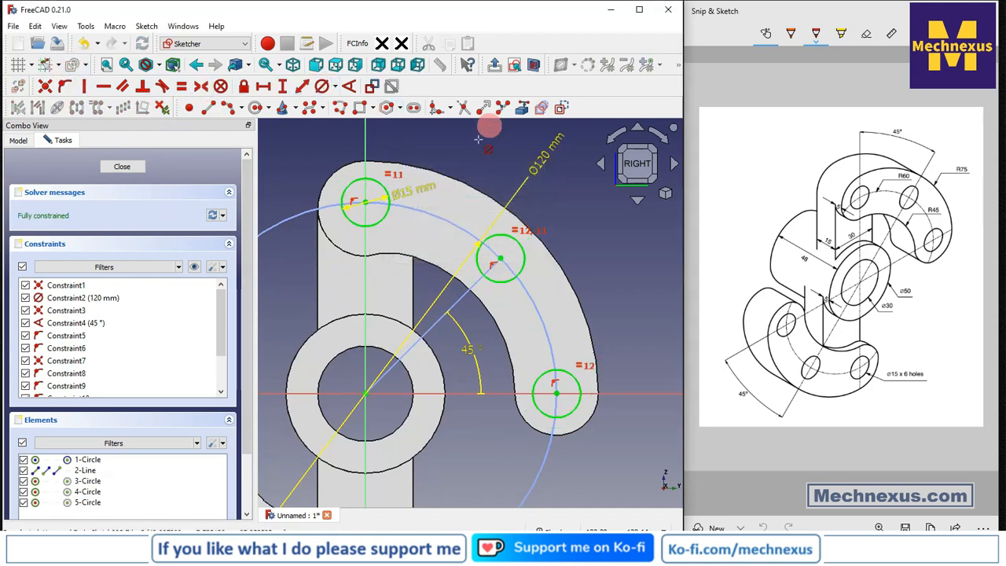
{"action": "left_click", "coordinate": [126, 167]}
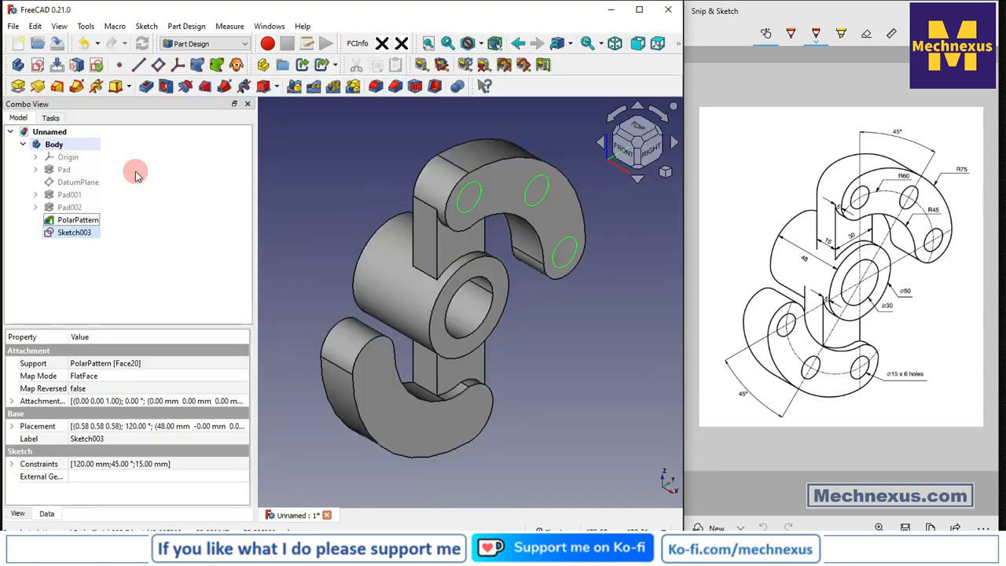
- Pocket the three-circle sketch through all to cut the holes in the upper arm
{"action": "left_click", "coordinate": [154, 90]}
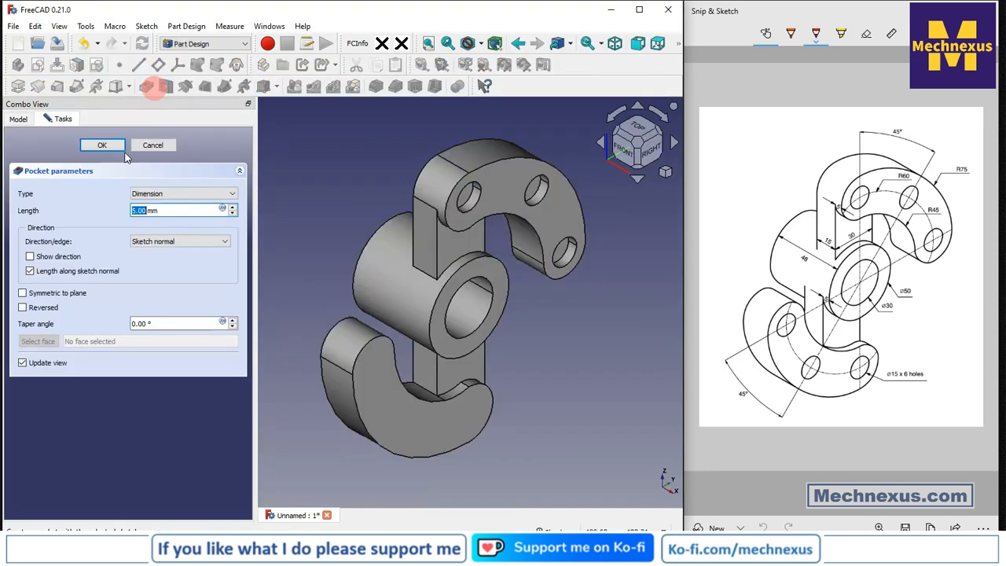
{"action": "left_click", "coordinate": [157, 194]}
{"action": "left_click", "coordinate": [162, 213]}
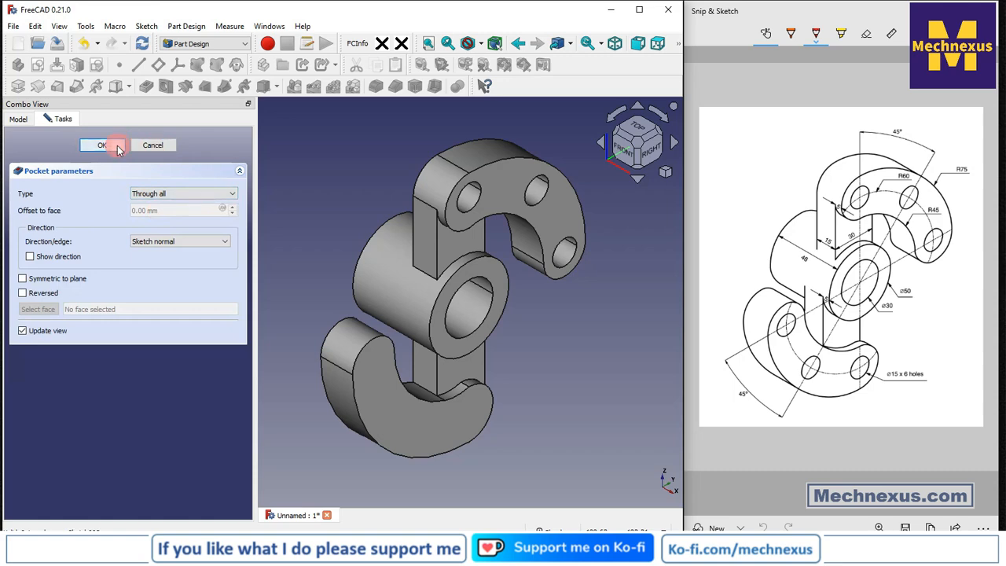
{"action": "left_click", "coordinate": [102, 145]}
- Create a polar pattern of the hole pocket about the normal sketch axis, with 2 occurrences over 360°
{"action": "left_click", "coordinate": [68, 235]}
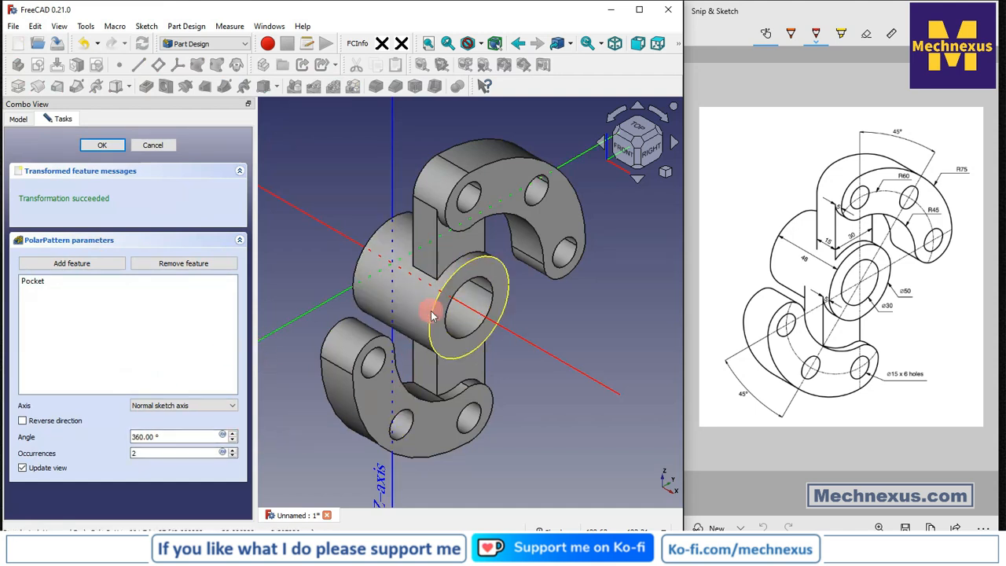
{"action": "scroll", "coordinate": [413, 307], "scroll_direction": "down", "scroll_amount": 3}
{"action": "left_click", "coordinate": [96, 148]}
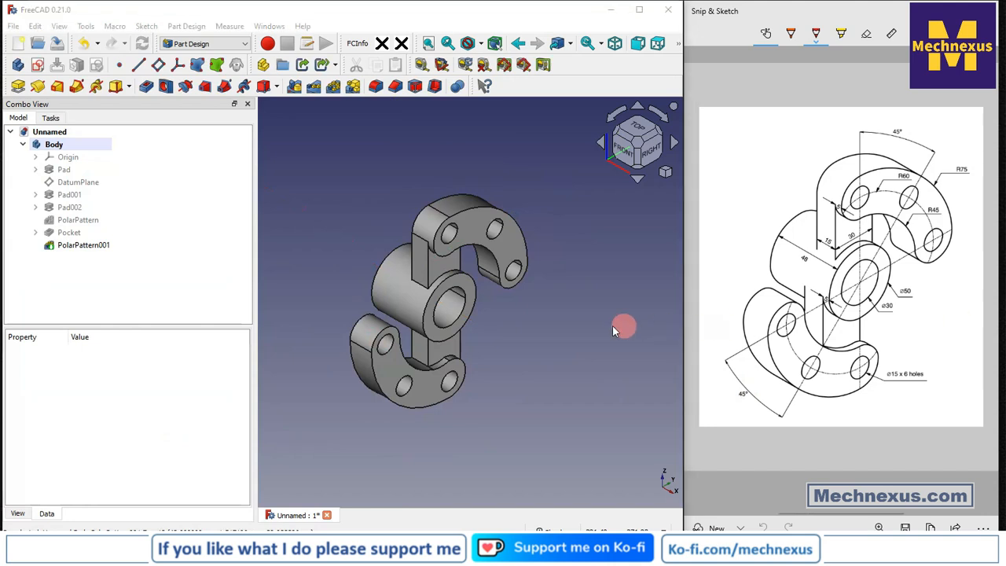
- Enlarge the 3D view area and examine the finished hub with both drilled arms from a slightly turned angle
{"action": "scroll", "coordinate": [495, 313], "scroll_direction": "up", "scroll_amount": 2}
{"action": "left_click", "coordinate": [249, 269]}
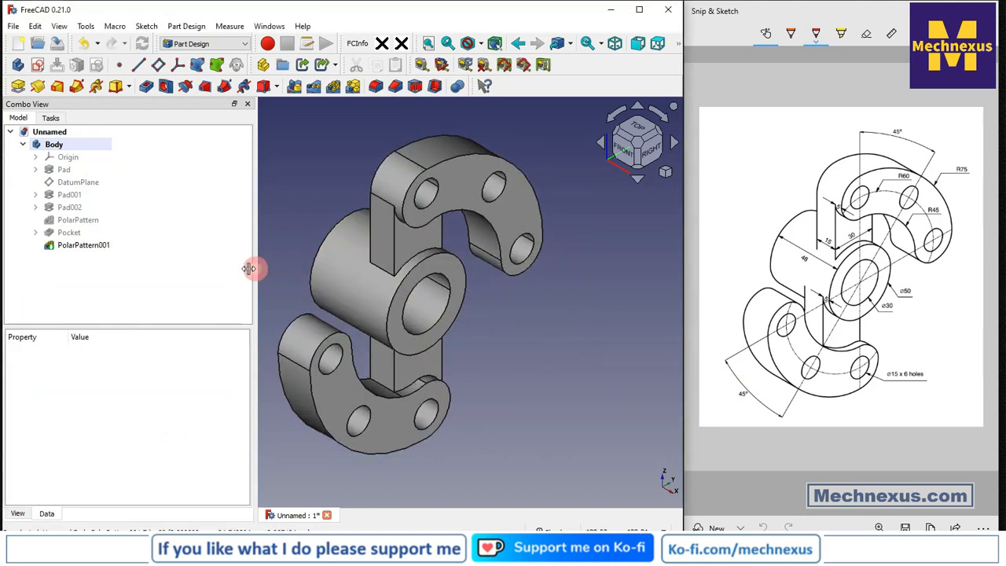
{"action": "left_click_drag", "start_coordinate": [248, 269], "coordinate": [187, 267]}
{"action": "scroll", "coordinate": [551, 385], "scroll_direction": "down", "scroll_amount": 2}
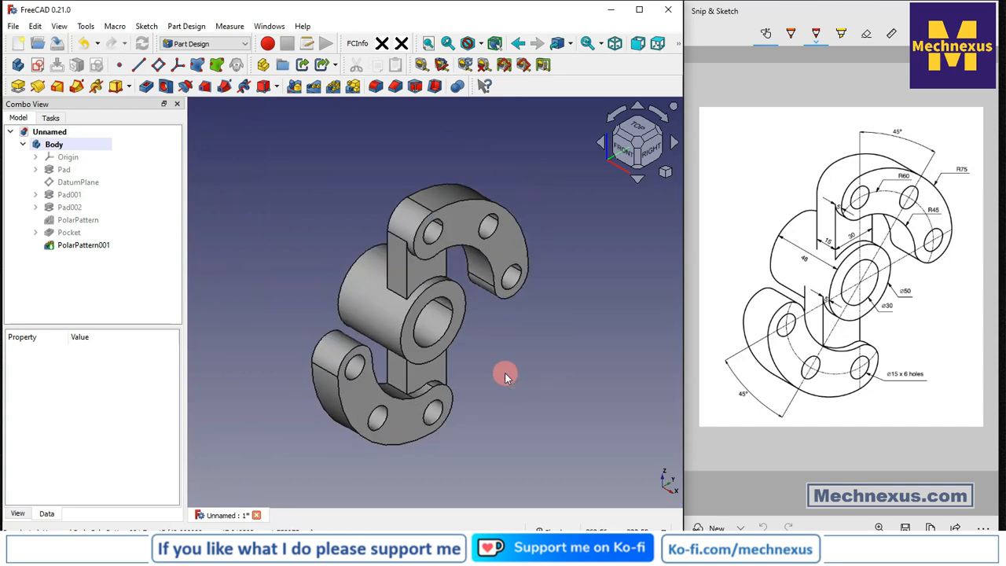
{"action": "middle_click_drag", "start_coordinate": [505, 372], "coordinate": [584, 388]}
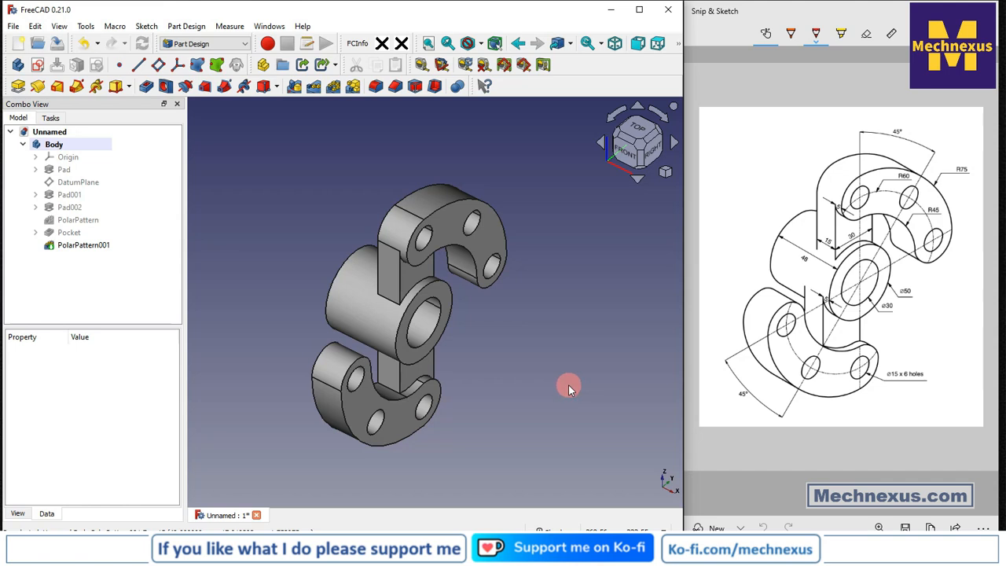